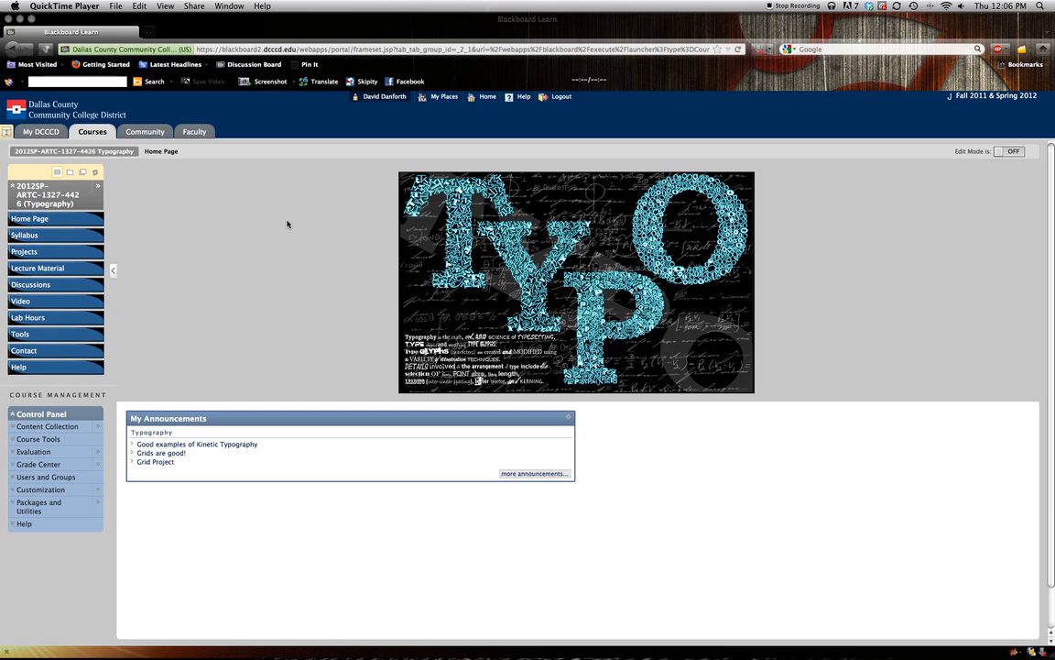
# Open the Grid Project's attached grid_project.pdf from the course's Projects page in Adobe Reader.
pyautogui.click(29, 251)
pyautogui.click(27, 253)
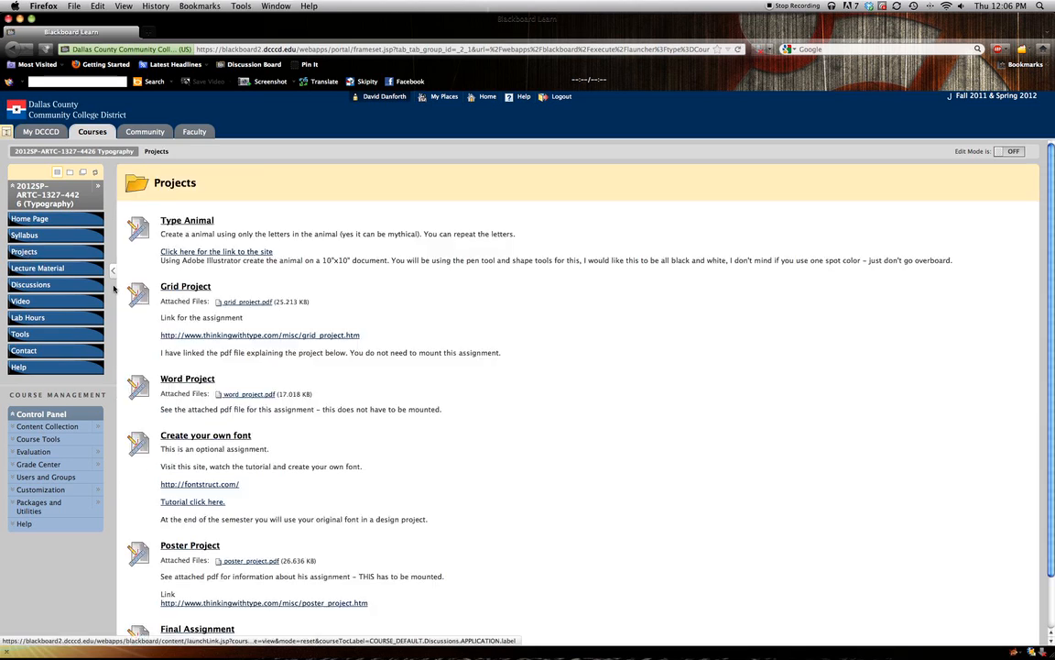
pyautogui.click(240, 303)
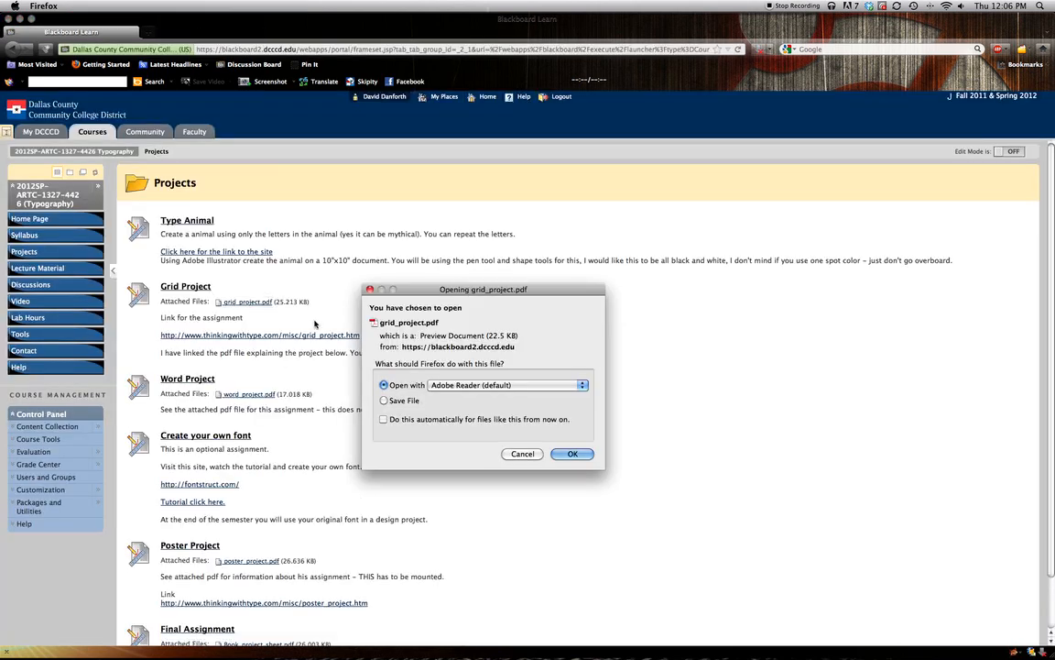
pyautogui.click(572, 454)
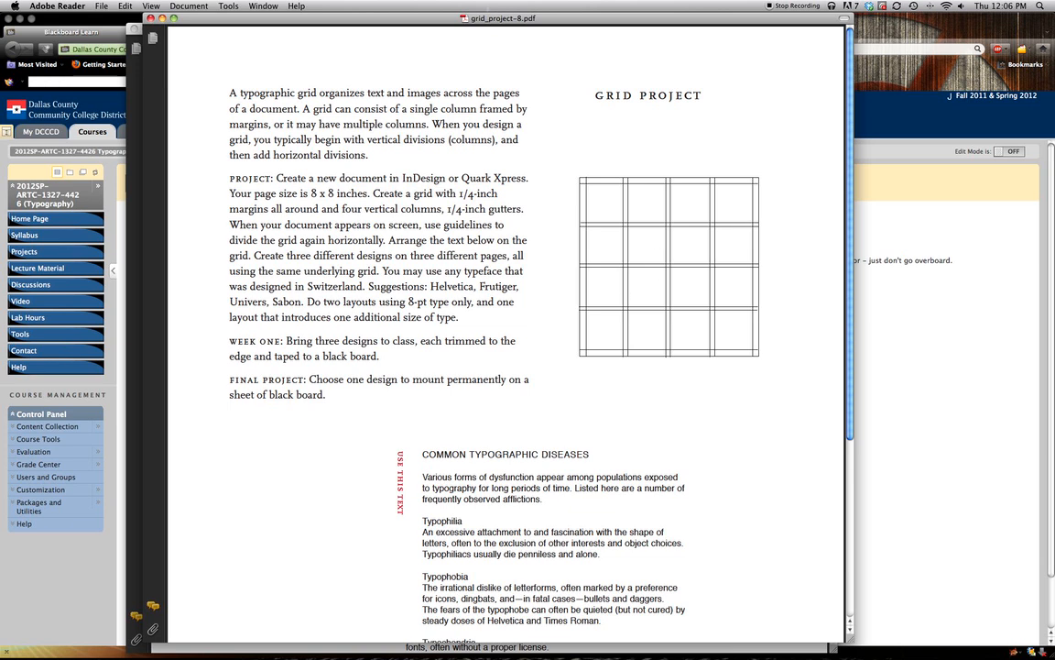
# Read the project paragraph for its margin, gutter, number of designs, typeface and type size requirements.
pyautogui.moveTo(310, 194); pyautogui.dragTo(337, 193)
pyautogui.moveTo(456, 194); pyautogui.dragTo(524, 210)
pyautogui.click(469, 210)
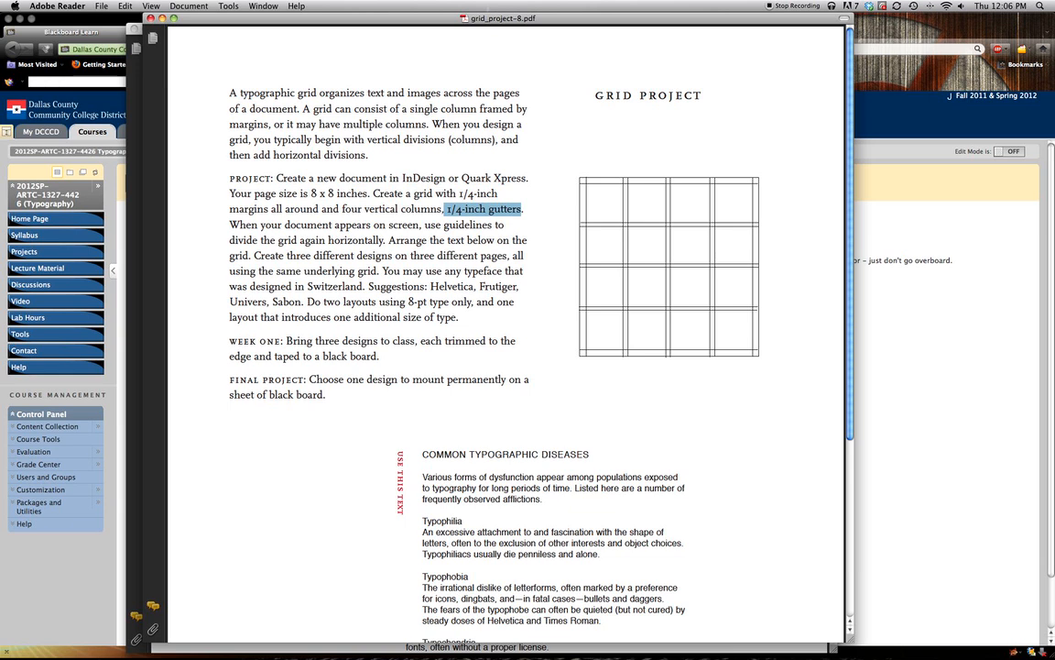
pyautogui.moveTo(287, 255); pyautogui.dragTo(323, 257)
pyautogui.click(317, 271)
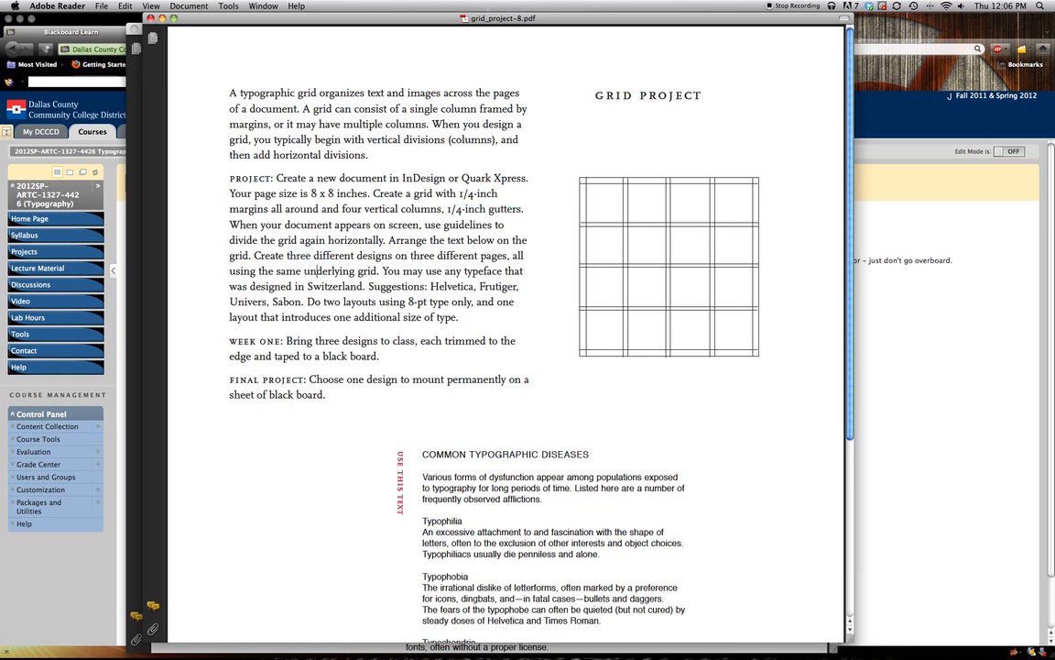
pyautogui.moveTo(409, 301); pyautogui.dragTo(449, 303)
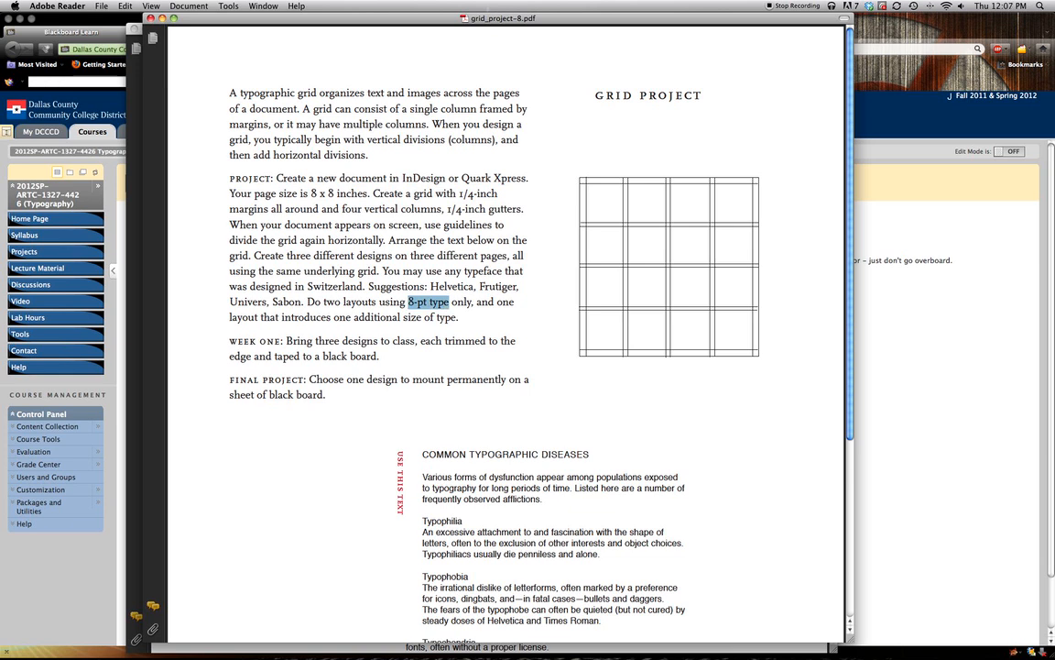
pyautogui.click(428, 304)
pyautogui.moveTo(409, 301); pyautogui.dragTo(449, 303)
pyautogui.moveTo(368, 287); pyautogui.dragTo(307, 302)
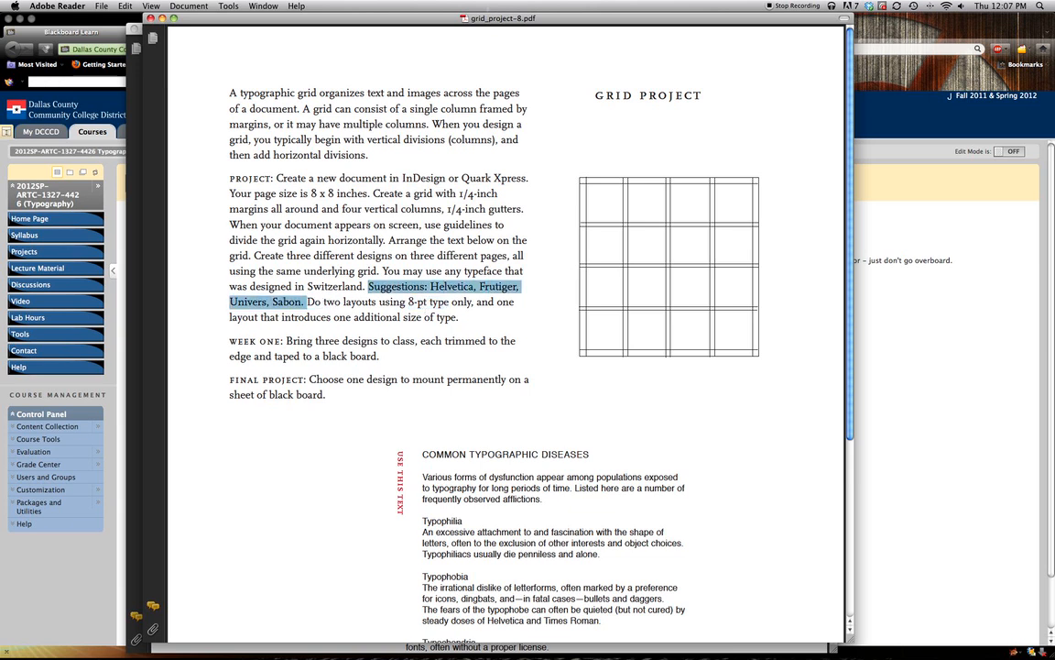
pyautogui.click(381, 287)
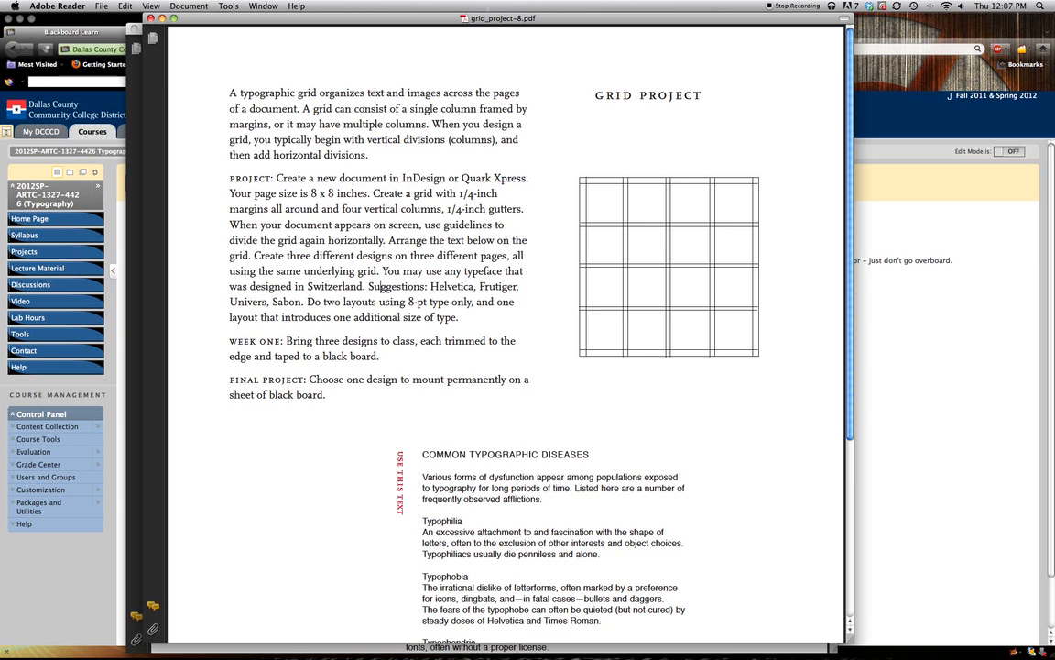
# Read the week one requirement and examine the Common Typographic Diseases text supplied for the layouts.
pyautogui.moveTo(229, 341); pyautogui.dragTo(337, 357)
pyautogui.click(255, 345)
pyautogui.scroll(-5, 364, 371)
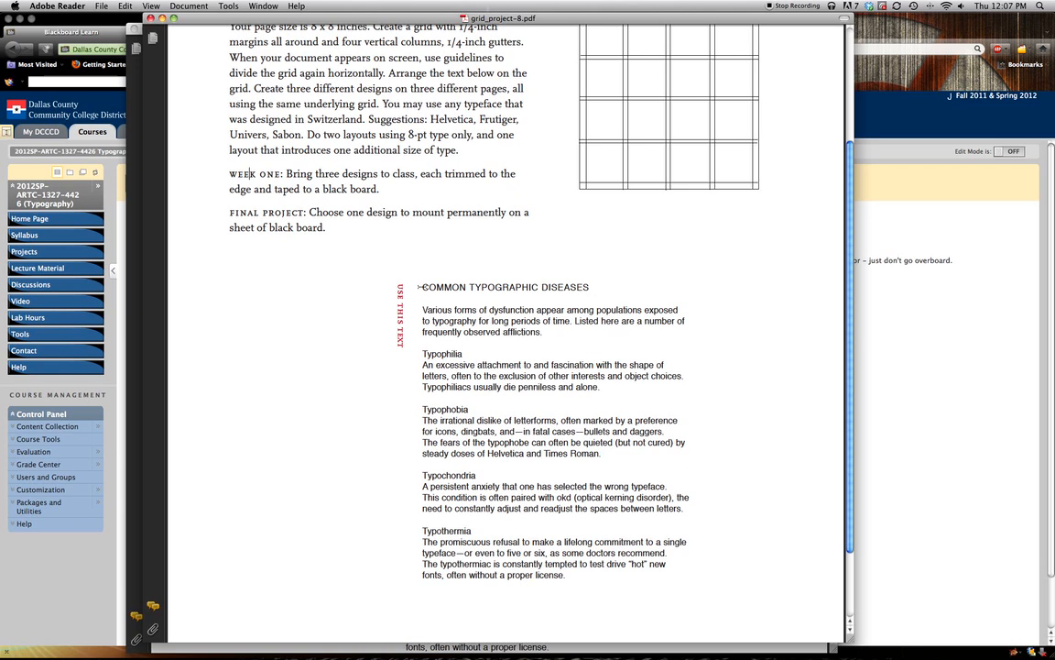
pyautogui.moveTo(422, 287); pyautogui.dragTo(565, 575)
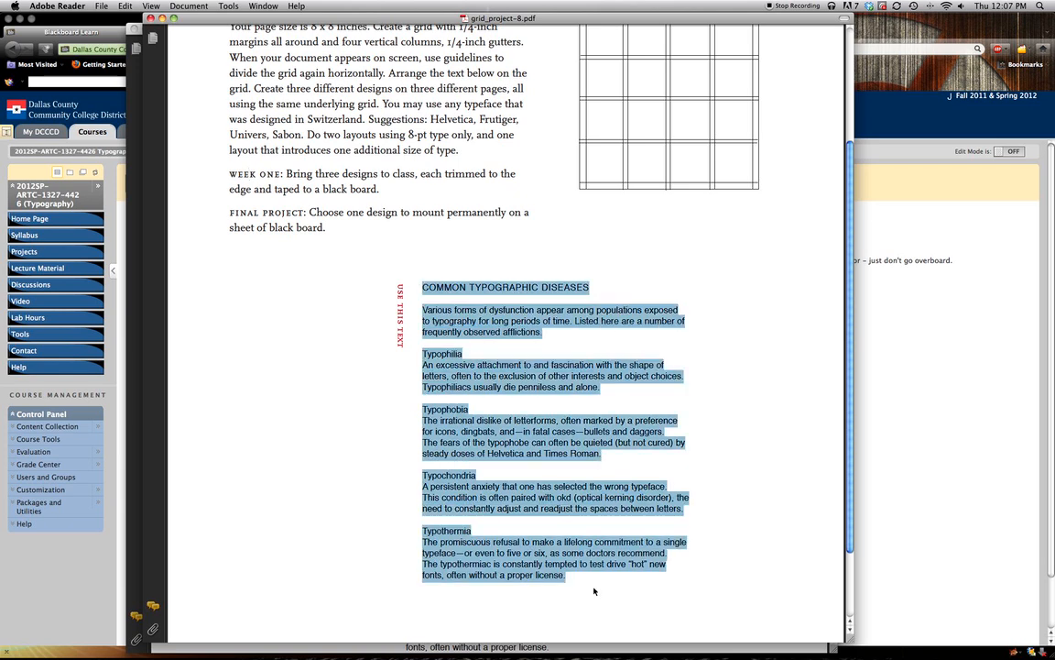
pyautogui.click(499, 250)
# Switch to InDesign and set the horizontal ruler units to Inches in the Units & Increments preferences.
pyautogui.moveTo(3, 5)
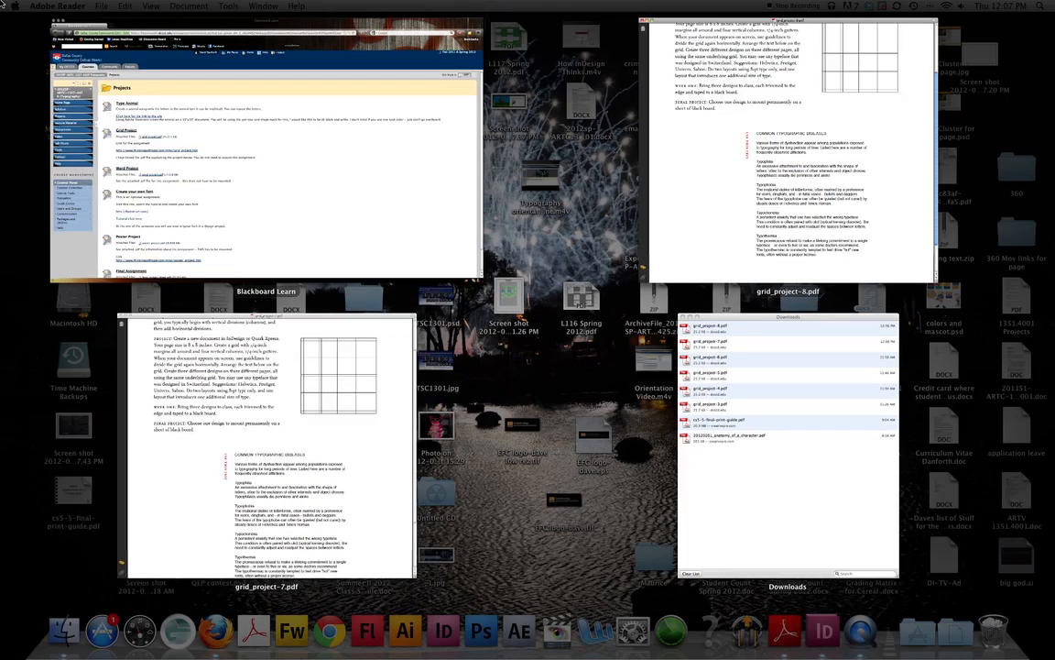
pyautogui.rightClick(823, 630)
pyautogui.click(823, 631)
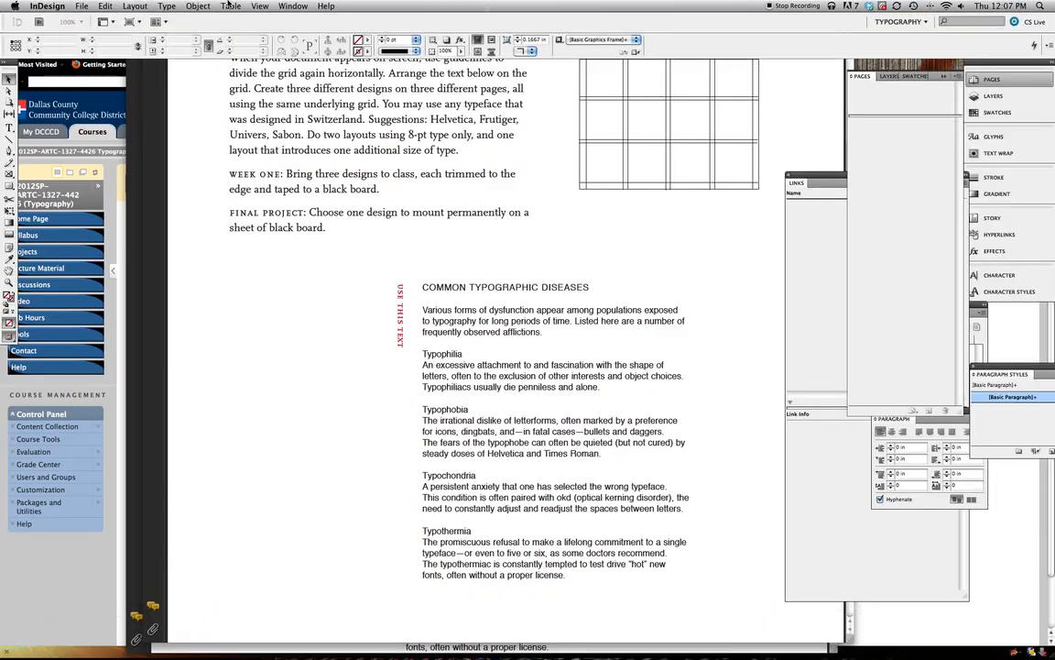
pyautogui.click(82, 6)
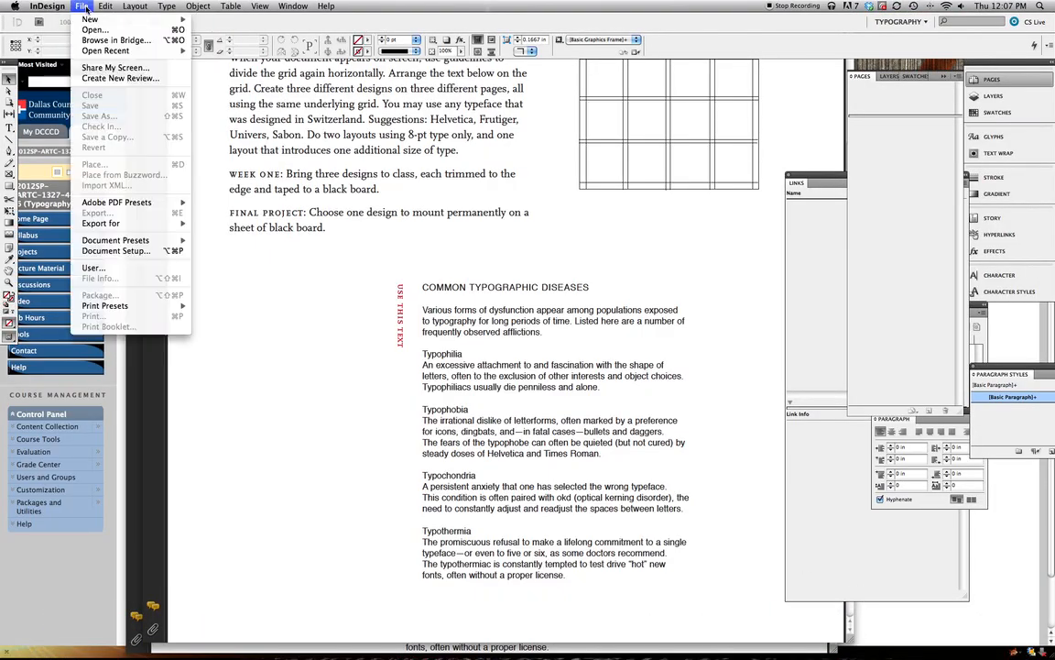
pyautogui.moveTo(53, 8)
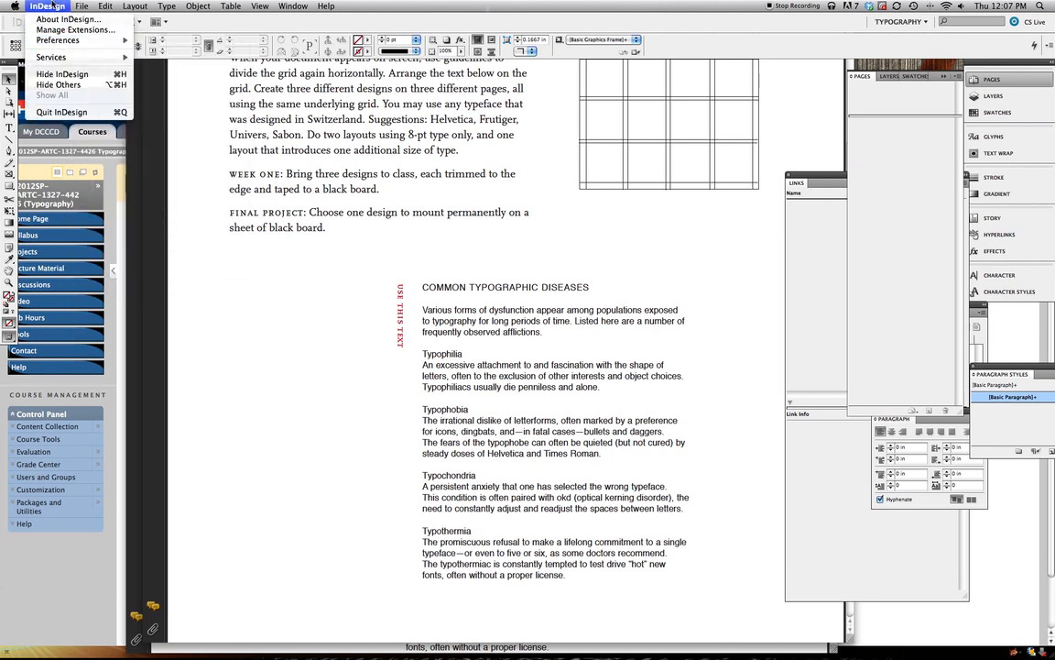
pyautogui.moveTo(59, 40)
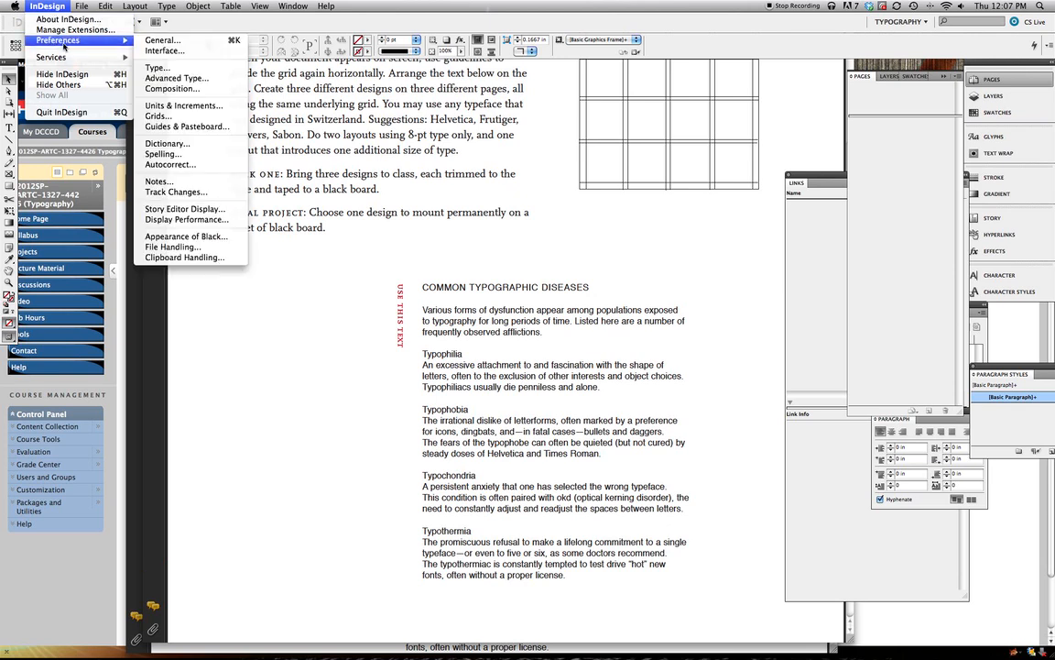
pyautogui.click(182, 106)
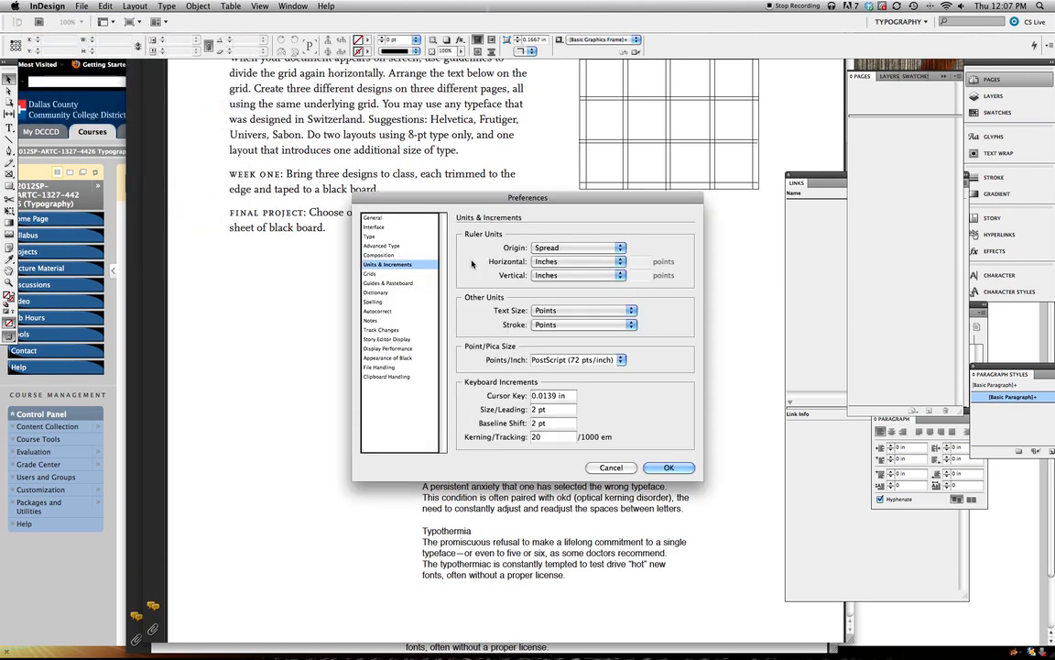
pyautogui.click(621, 262)
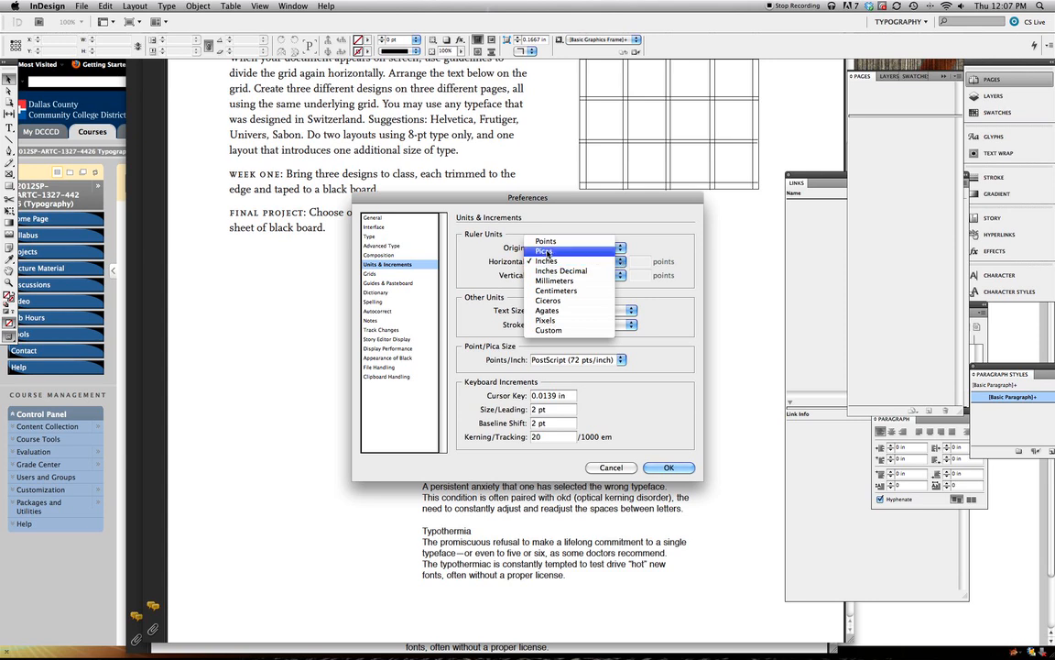
pyautogui.click(545, 261)
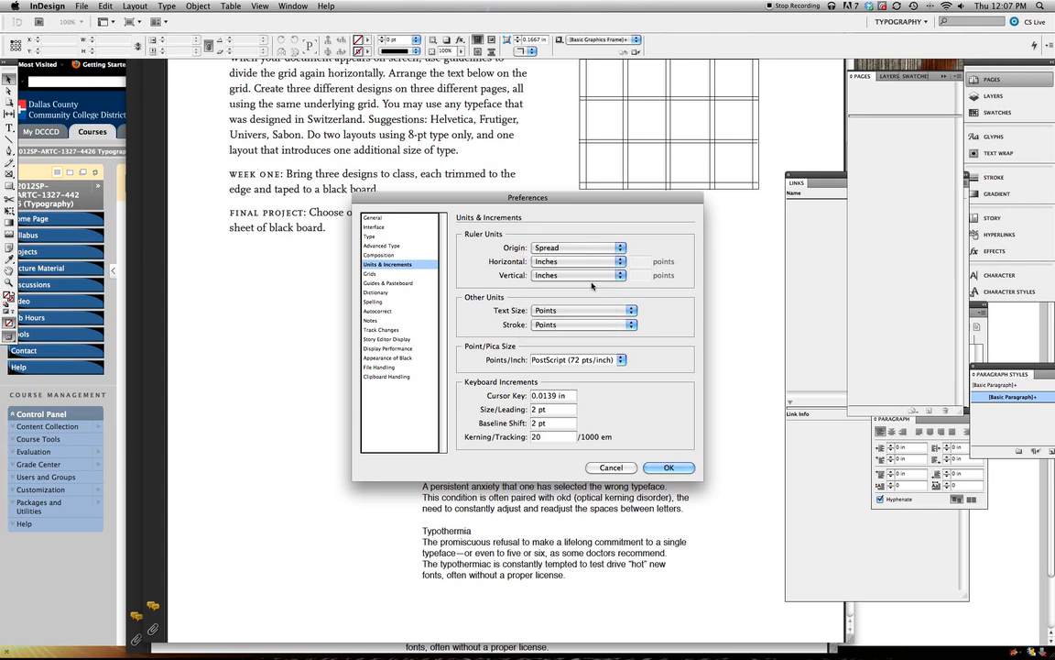
pyautogui.press('Return')
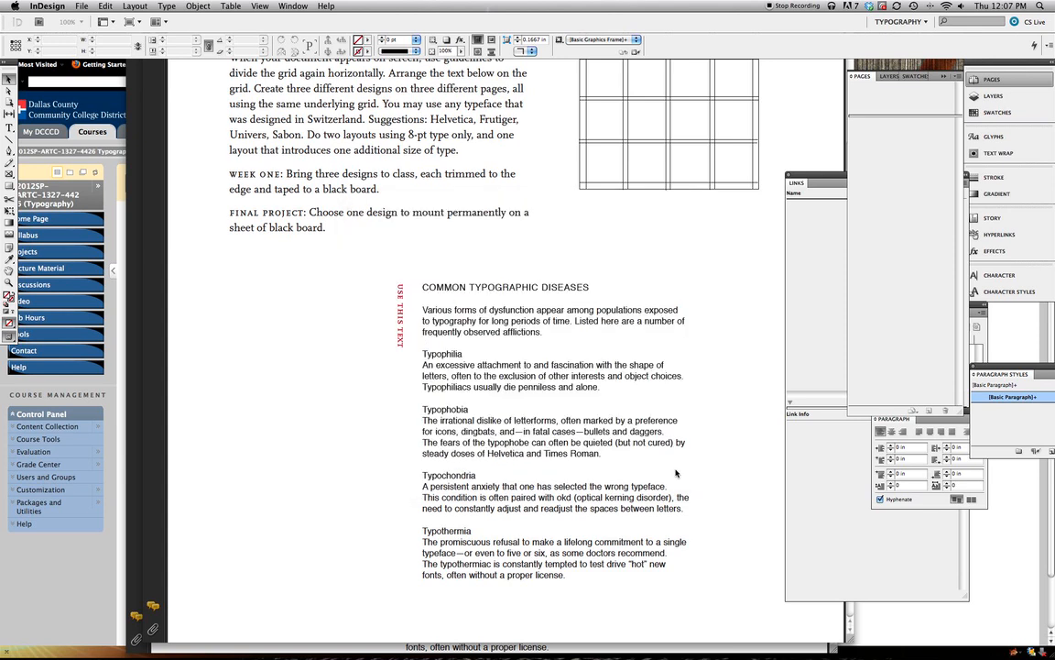
# Start a new document with 3 pages and a page size of 8 x 8 in.
pyautogui.click(81, 7)
pyautogui.moveTo(100, 20)
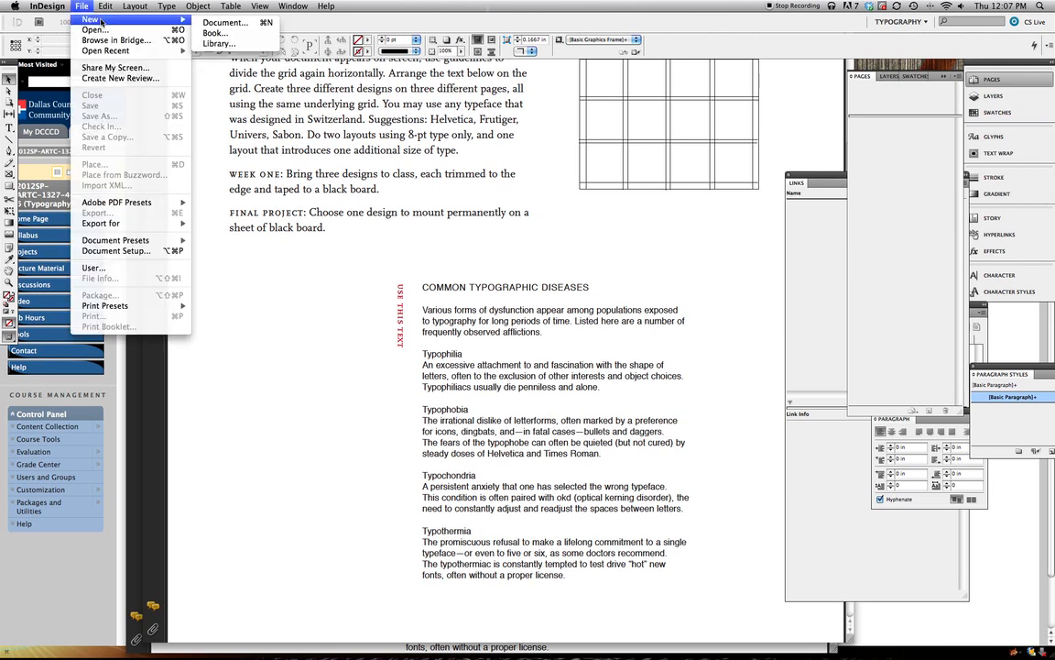
pyautogui.click(212, 22)
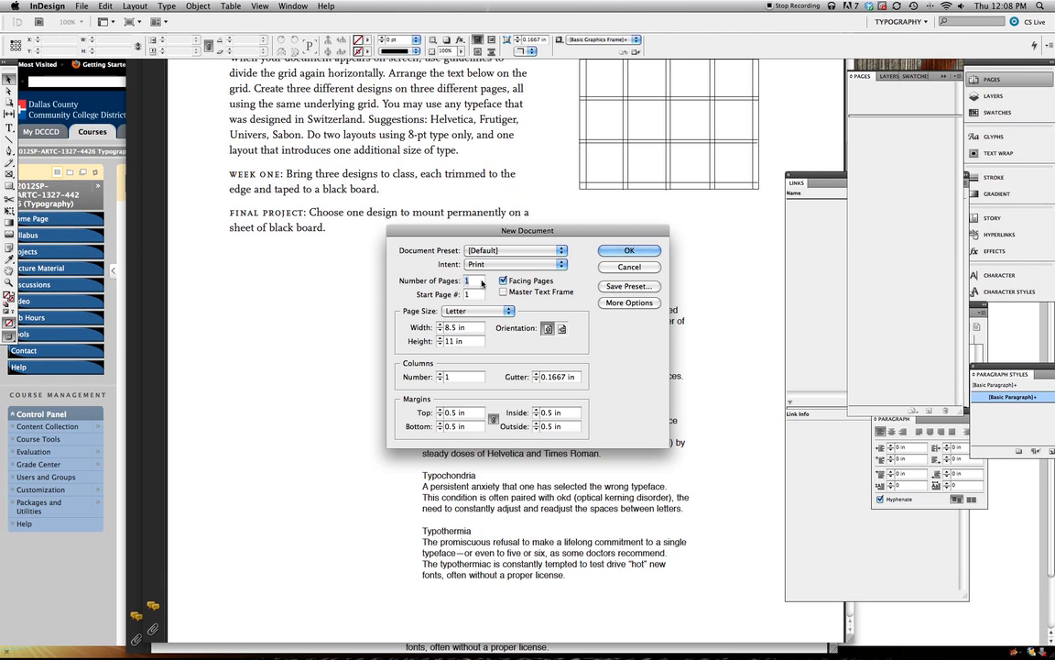
pyautogui.write('3')
pyautogui.press('Tab')
pyautogui.press('Tab')
pyautogui.write('8')
pyautogui.press('Tab')
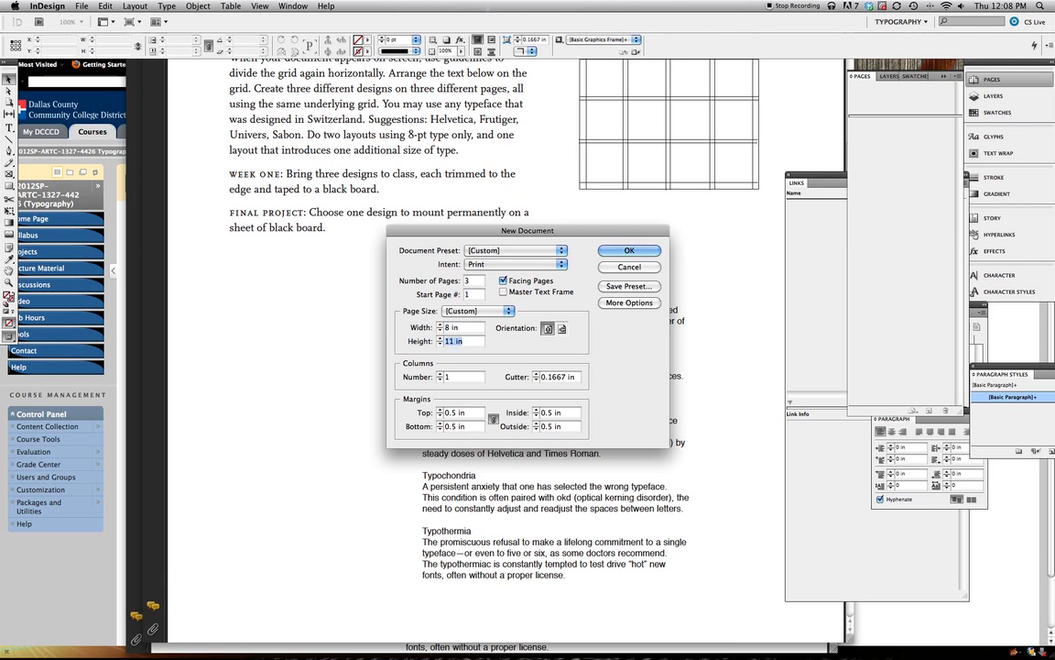
pyautogui.write('8')
# Set the column gutter and all four linked margins to 0.25 in and create the document.
pyautogui.press('Tab')
pyautogui.press('Tab')
pyautogui.write('.25')
pyautogui.press('Tab')
pyautogui.write('.25')
pyautogui.click(494, 418)
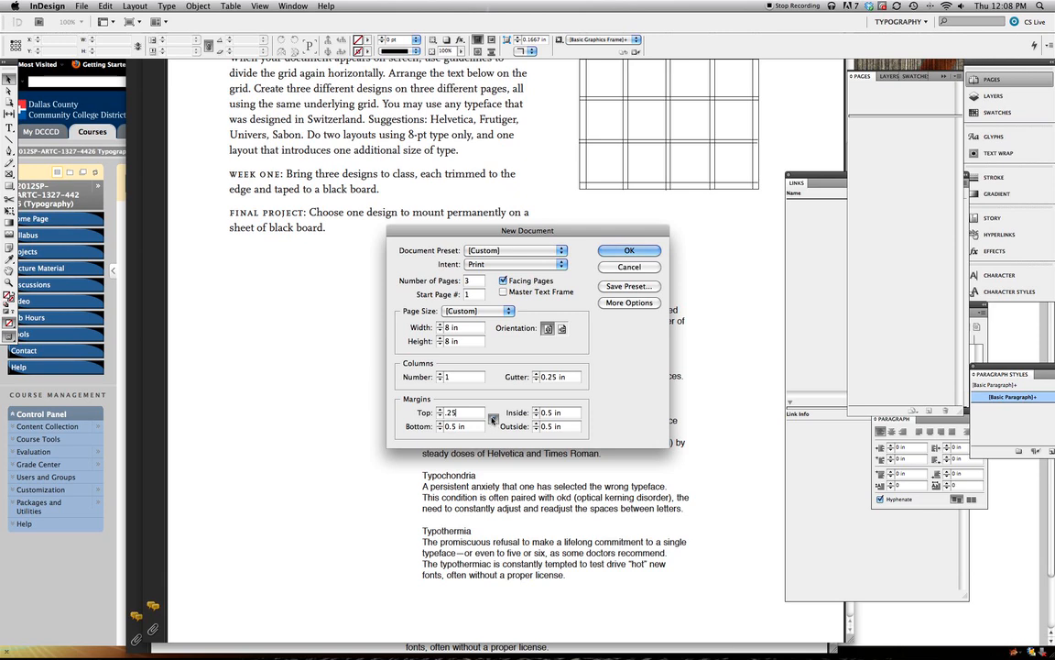
pyautogui.click(628, 251)
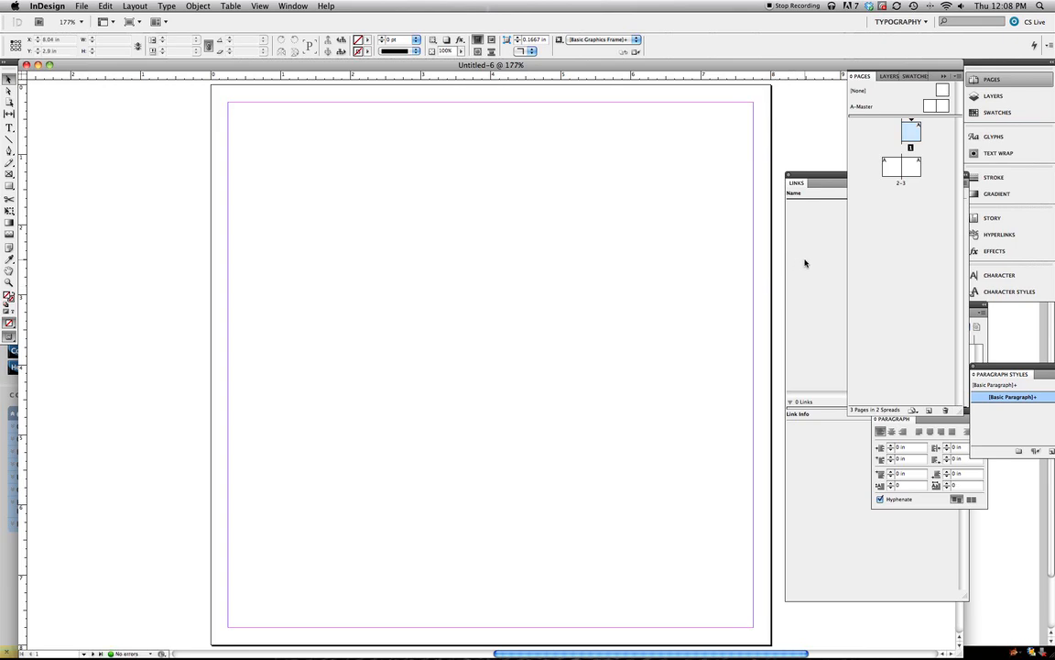
# Rename Layer 1 as Template and make page 1 the active page.
pyautogui.click(889, 76)
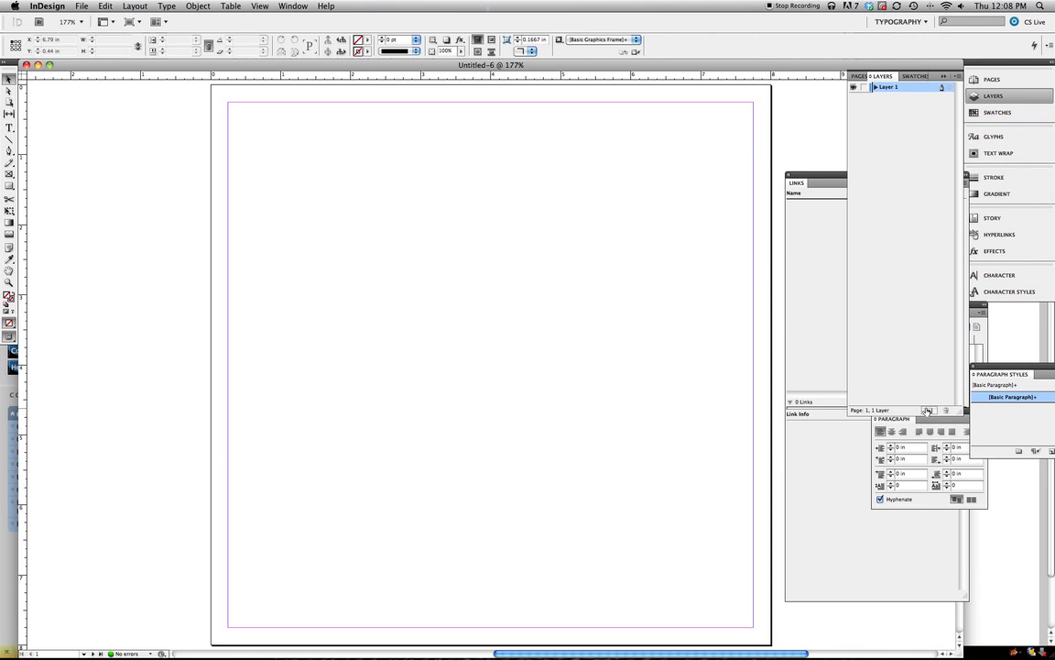
pyautogui.doubleClick(887, 88)
pyautogui.write('Template')
pyautogui.press('Return')
pyautogui.click(861, 77)
pyautogui.doubleClick(886, 165)
pyautogui.doubleClick(910, 133)
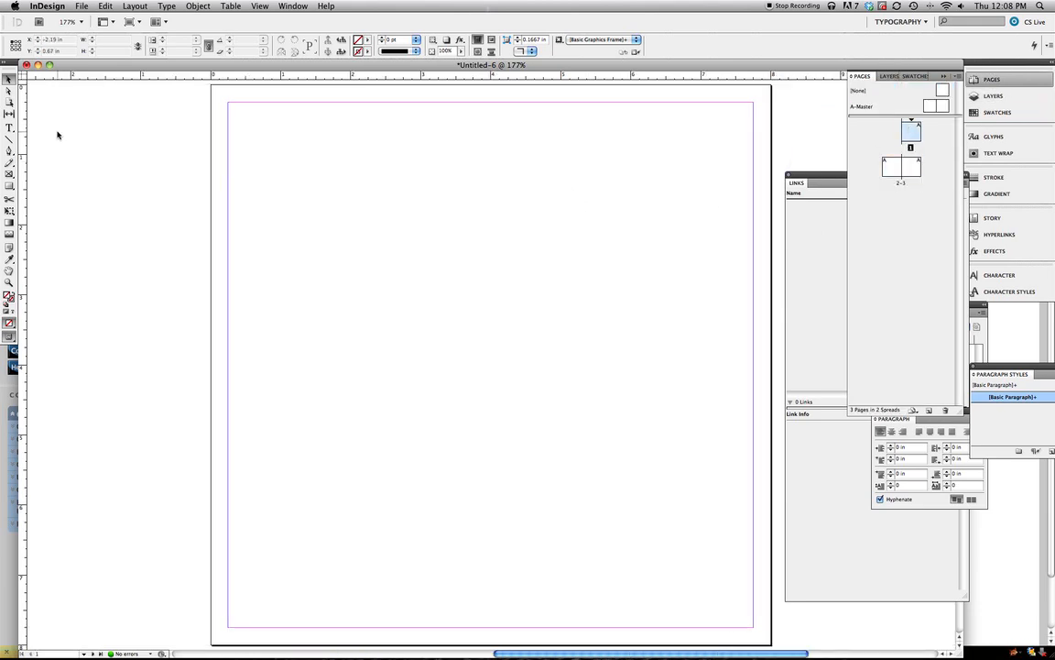
# Draw a grid of linked text frames, 4 columns by 4 rows, filling the 7.5 in square margin area of page 1.
pyautogui.click(8, 128)
pyautogui.moveTo(58, 73); pyautogui.dragTo(133, 76)
pyautogui.click(8, 128)
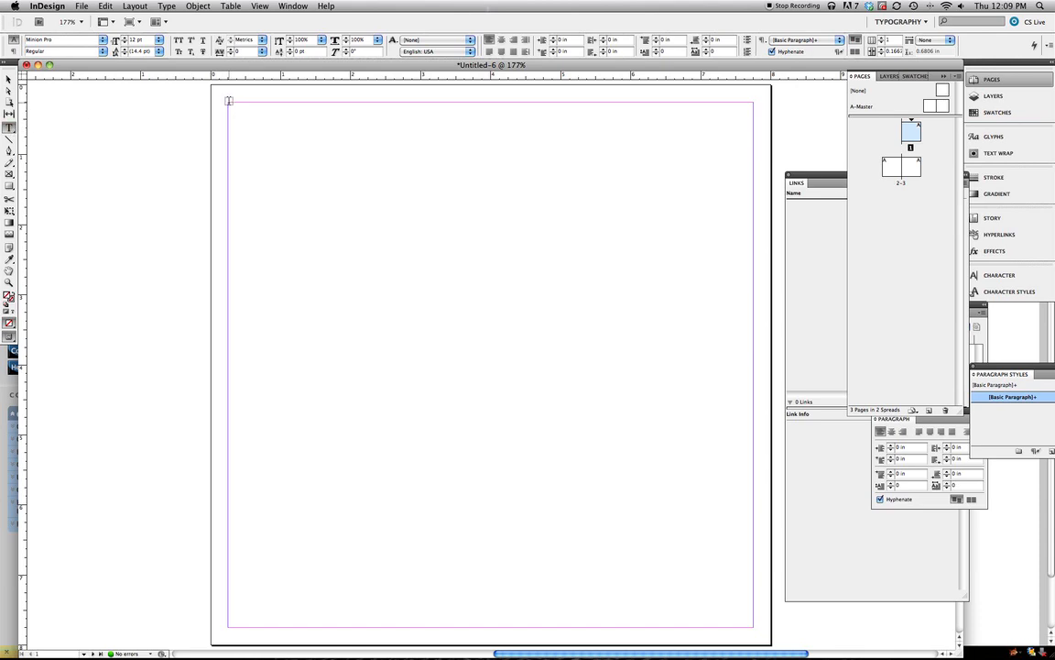
pyautogui.moveTo(228, 103); pyautogui.dragTo(325, 151)
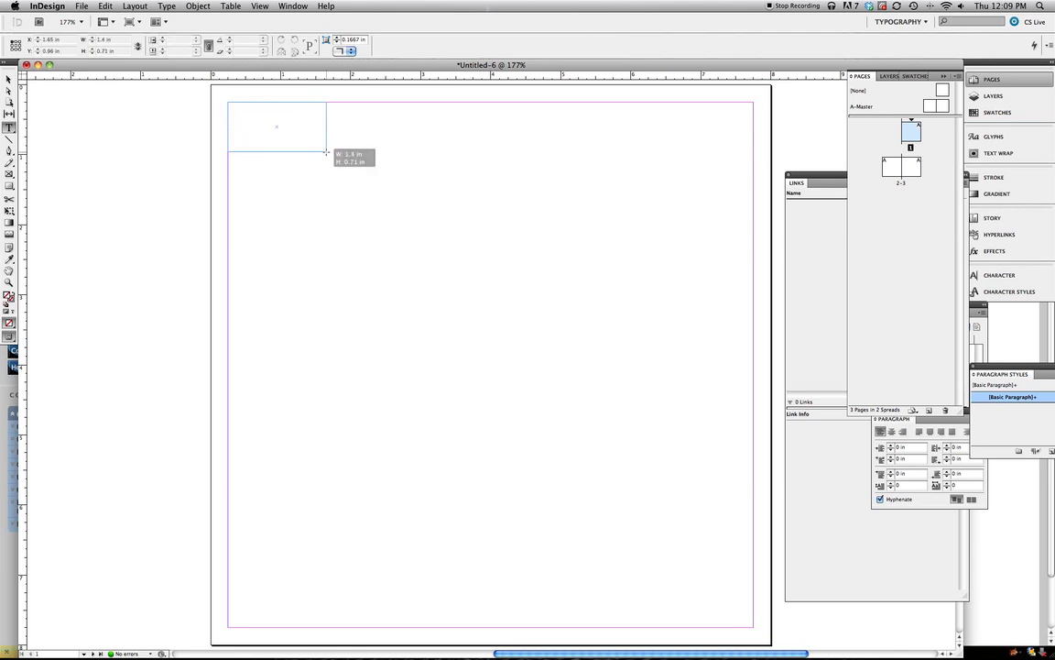
pyautogui.moveTo(325, 152); pyautogui.dragTo(744, 234)
pyautogui.press('Right')
pyautogui.press('Right')
pyautogui.press('Right')
pyautogui.moveTo(569, 224); pyautogui.dragTo(753, 238)
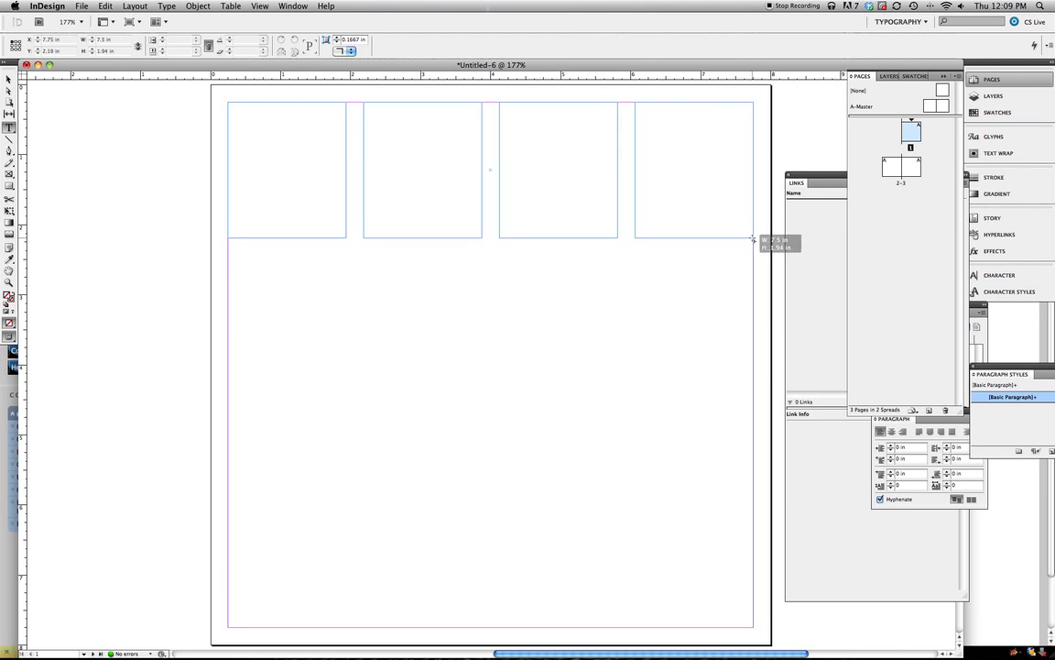
pyautogui.moveTo(753, 238); pyautogui.dragTo(754, 627)
pyautogui.press('Up')
pyautogui.press('Up')
pyautogui.press('Up')
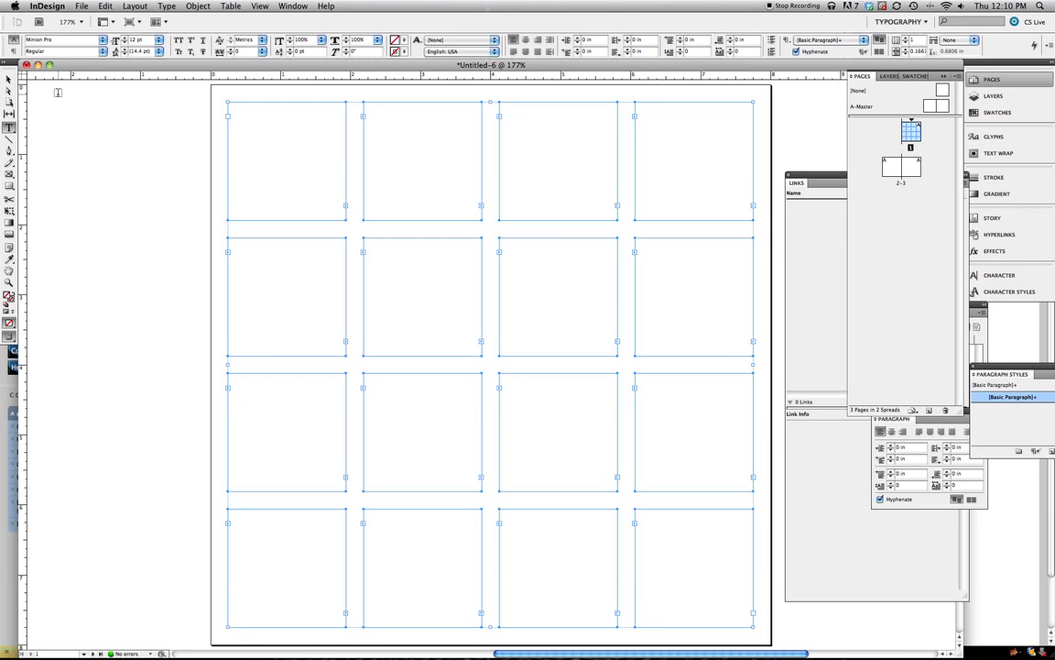
pyautogui.press('Escape')
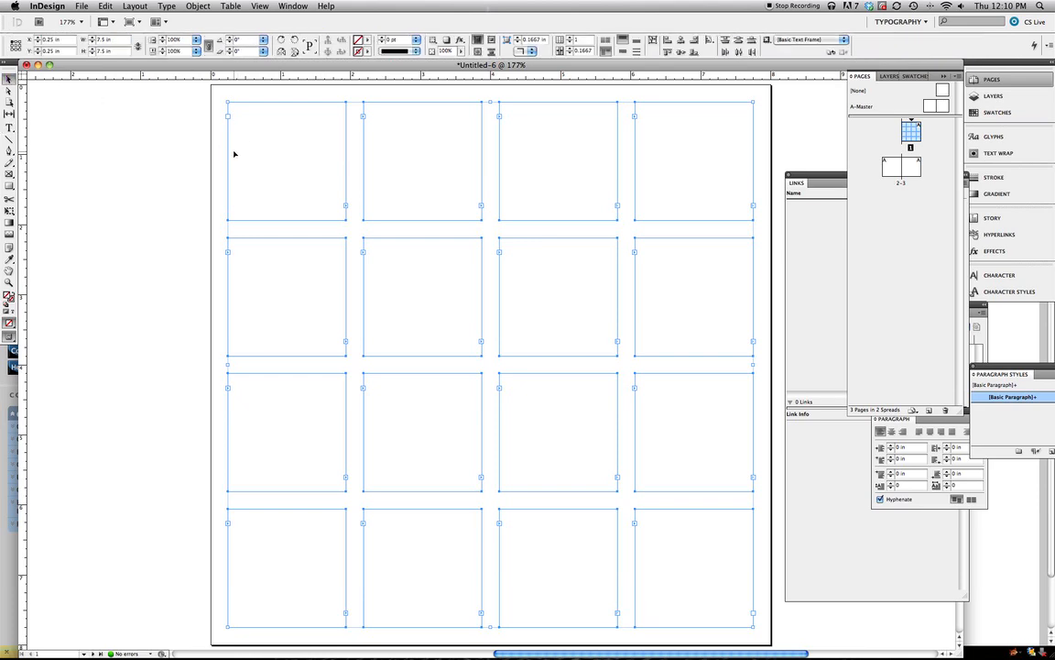
# Delete the entire grid of text frames from page 1.
pyautogui.moveTo(158, 109); pyautogui.dragTo(760, 598)
pyautogui.press('Delete')
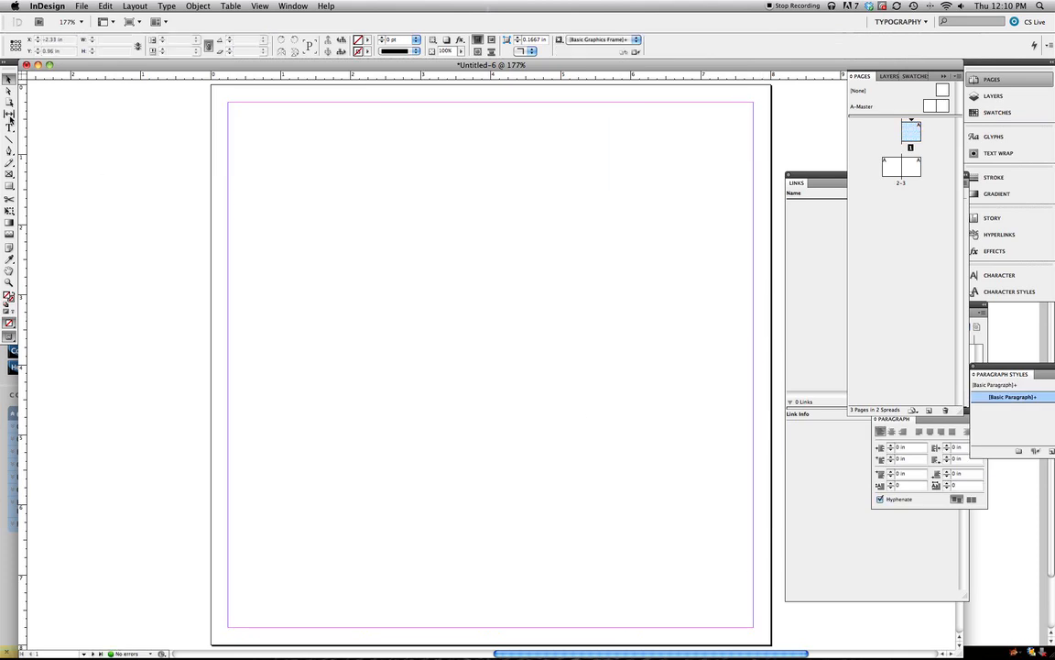
pyautogui.click(9, 125)
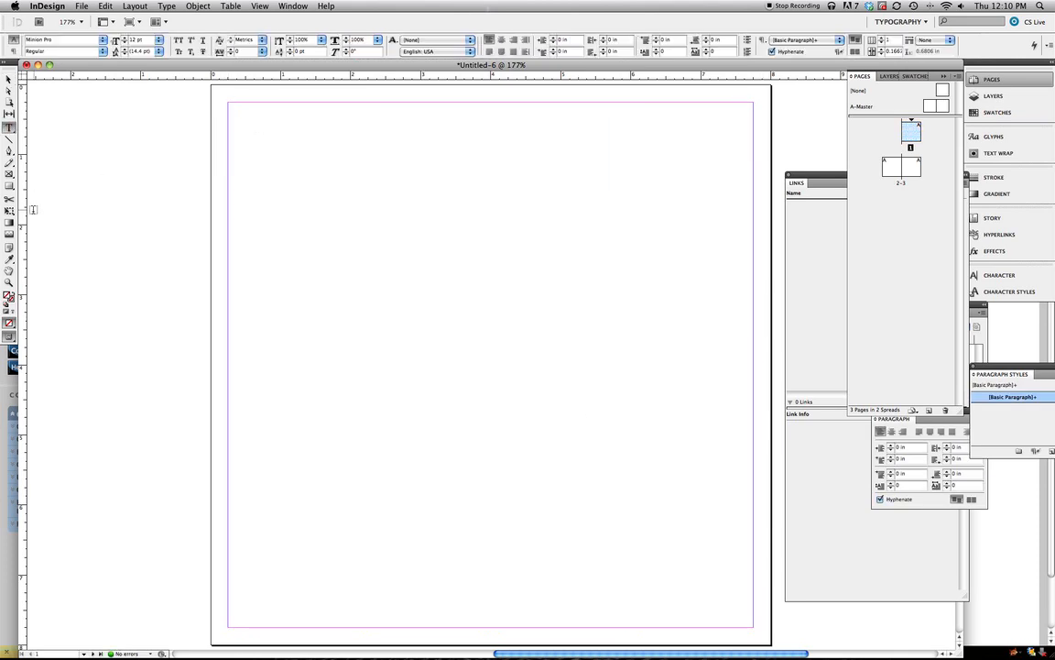
# Draw a grid of rectangles, 3 columns by 7 rows, filling the 7.5 in square margin area of page 1.
pyautogui.click(9, 185)
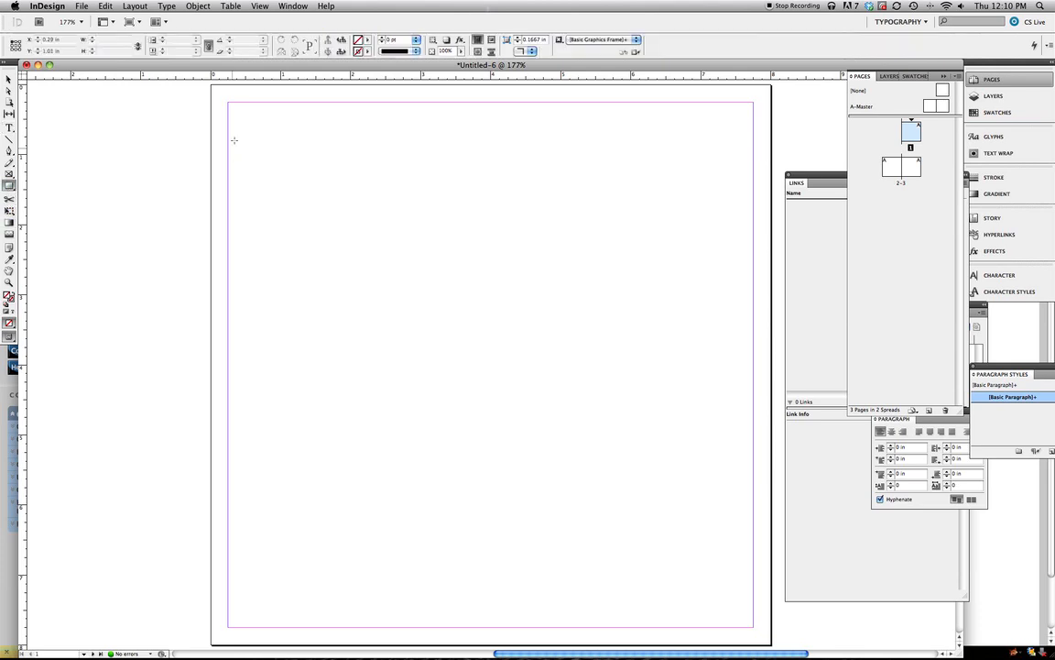
pyautogui.moveTo(229, 104); pyautogui.dragTo(754, 628)
pyautogui.press('Right')
pyautogui.press('Right')
pyautogui.press('Up')
pyautogui.press('Up')
pyautogui.press('Up')
pyautogui.press('Up')
pyautogui.press('Up')
pyautogui.press('Up')
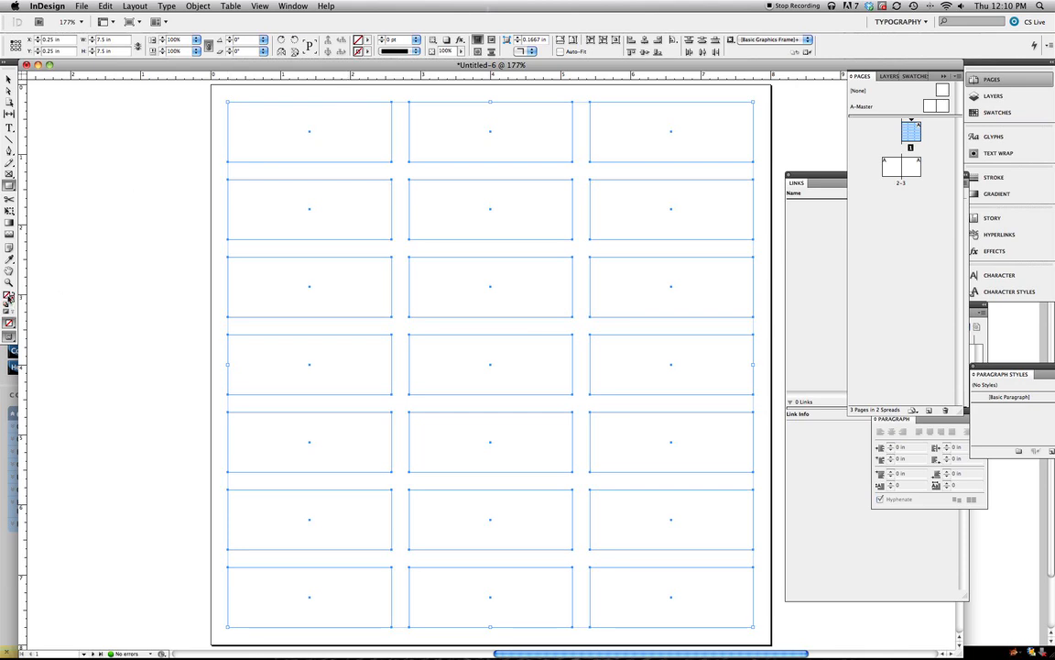
# Fill all the rectangles of the grid on page 1 with the [Registration] swatch.
pyautogui.click(370, 40)
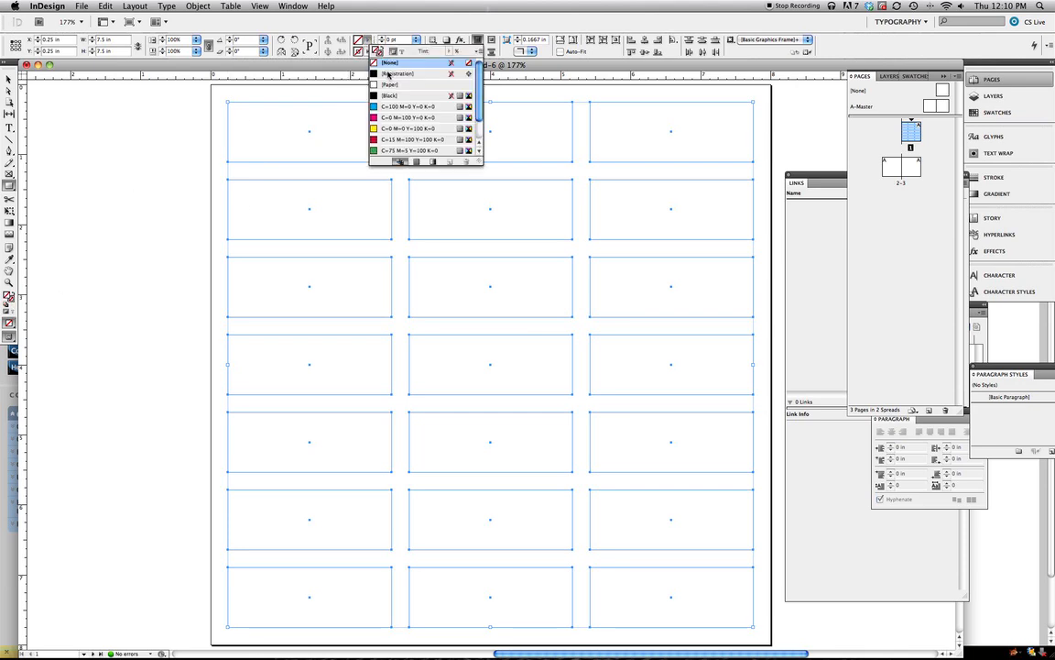
pyautogui.click(382, 74)
pyautogui.click(66, 99)
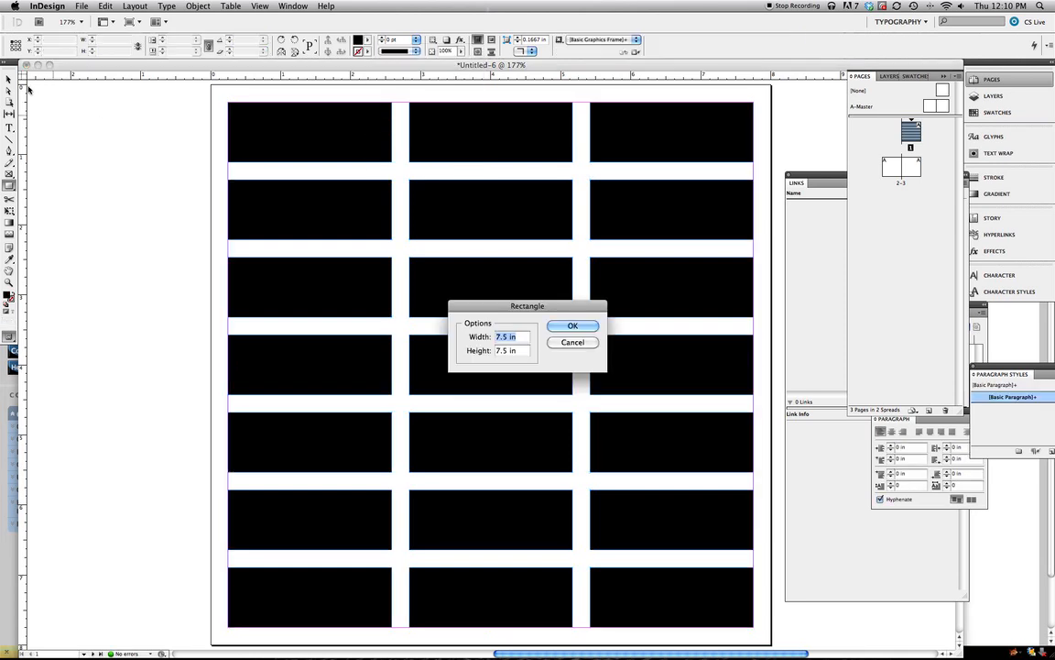
pyautogui.click(573, 342)
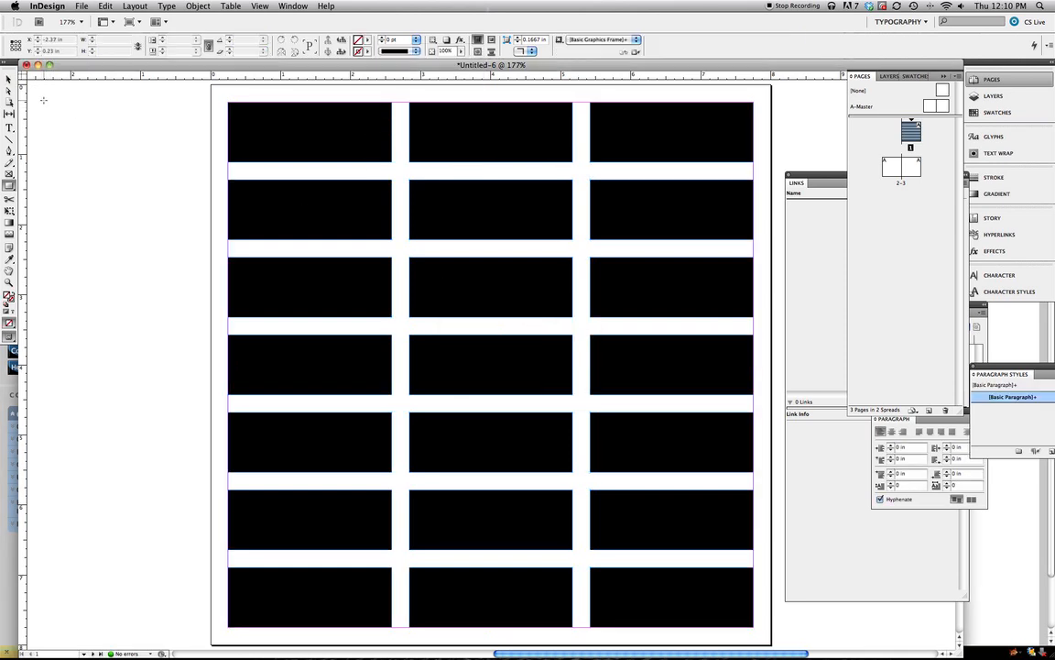
# Delete the whole grid of filled rectangles from page 1.
pyautogui.click(8, 77)
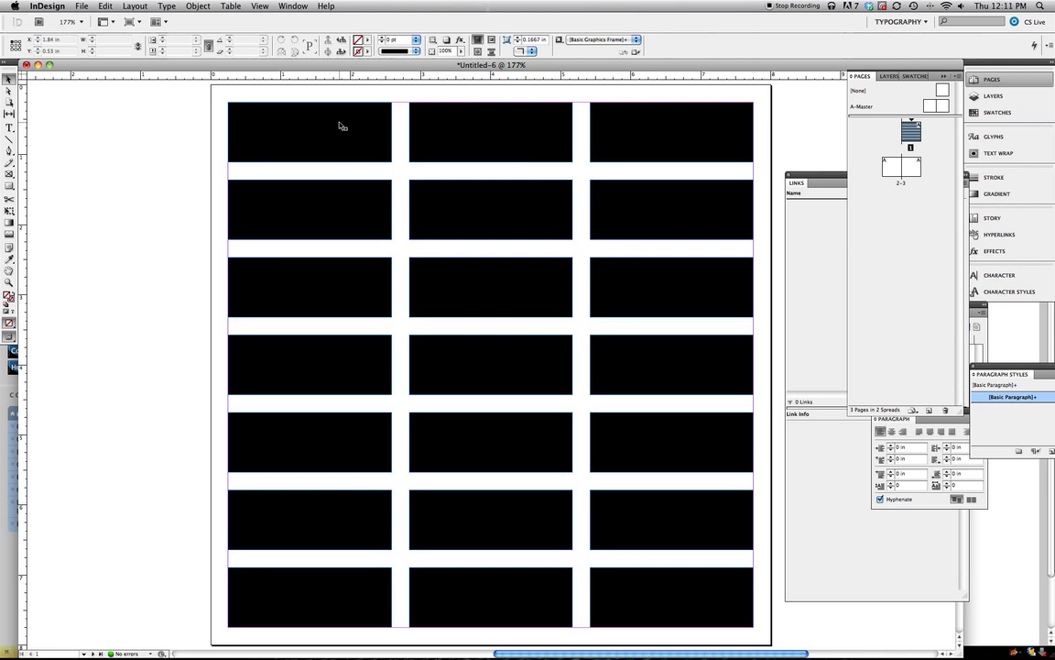
pyautogui.moveTo(190, 89); pyautogui.dragTo(768, 637)
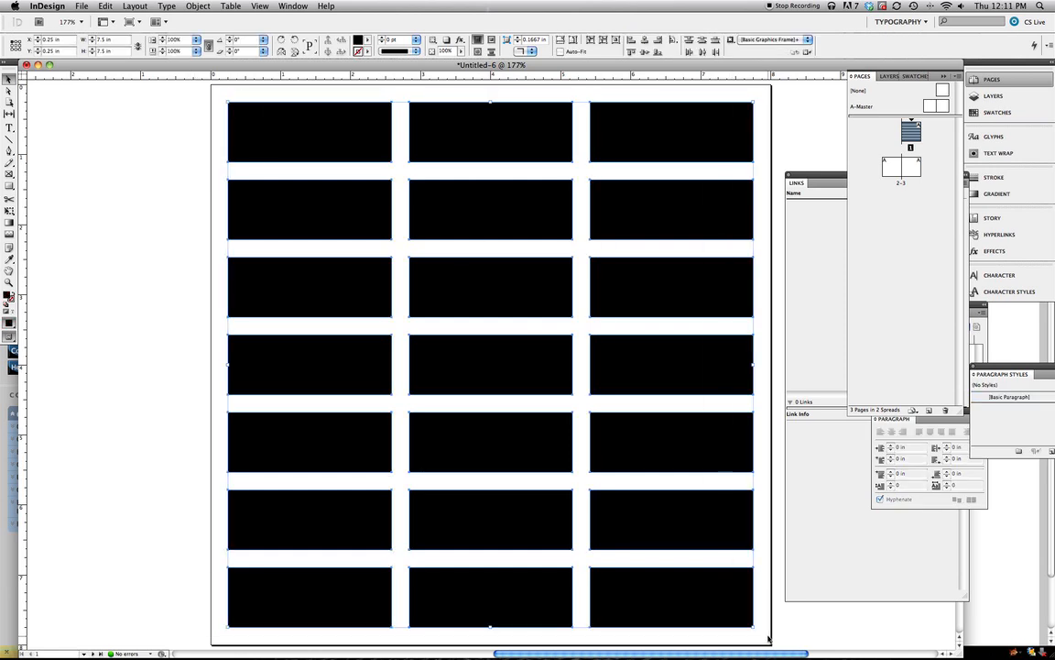
pyautogui.press('Delete')
# Draw a grid of linked text frames, 4 columns by 4 rows, from corner to corner of the margin area on page 1.
pyautogui.click(11, 128)
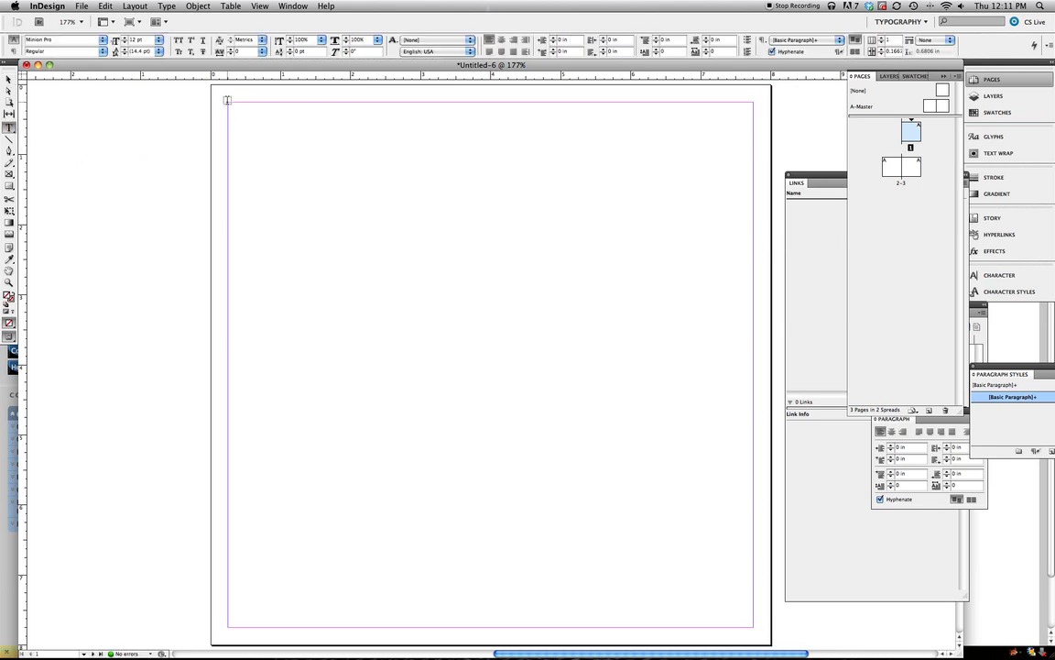
pyautogui.moveTo(228, 101); pyautogui.dragTo(752, 627)
pyautogui.press('Right')
pyautogui.press('Right')
pyautogui.press('Right')
pyautogui.press('Up')
pyautogui.press('Up')
pyautogui.press('Up')
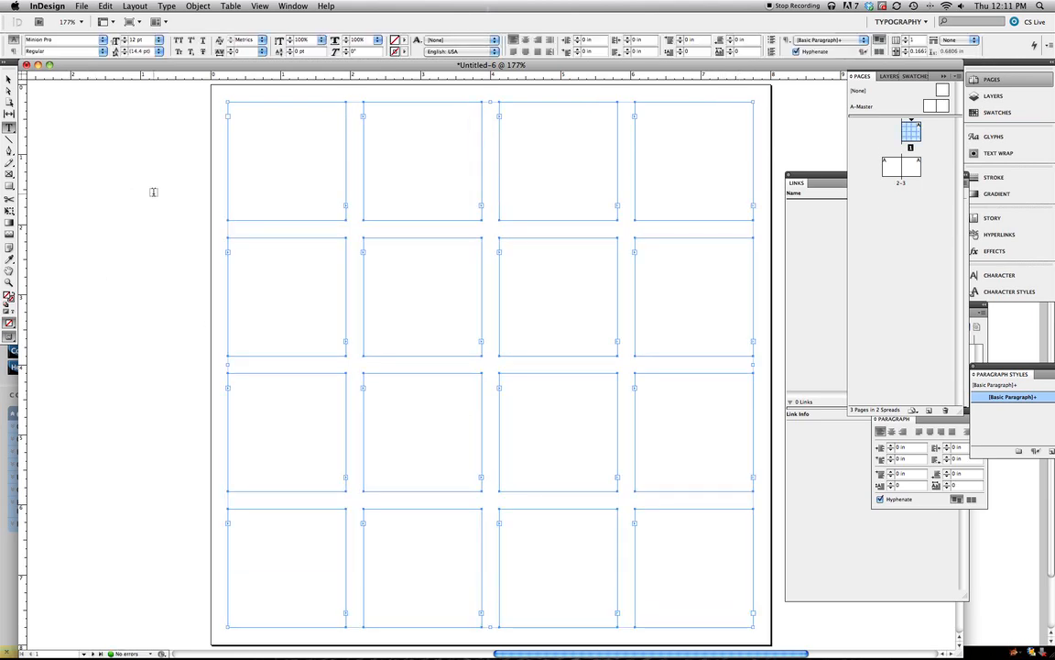
# Draw a matching grid of linked text frames, 4 columns by 4 rows, filling the margin area of page 2.
pyautogui.click(802, 230)
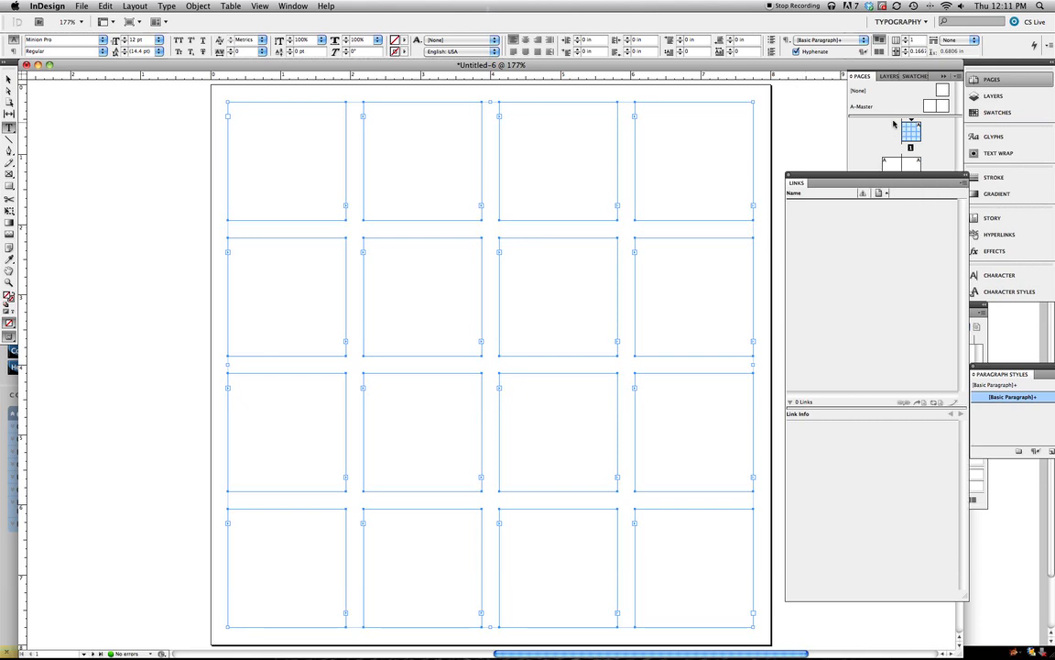
pyautogui.click(872, 83)
pyautogui.click(888, 76)
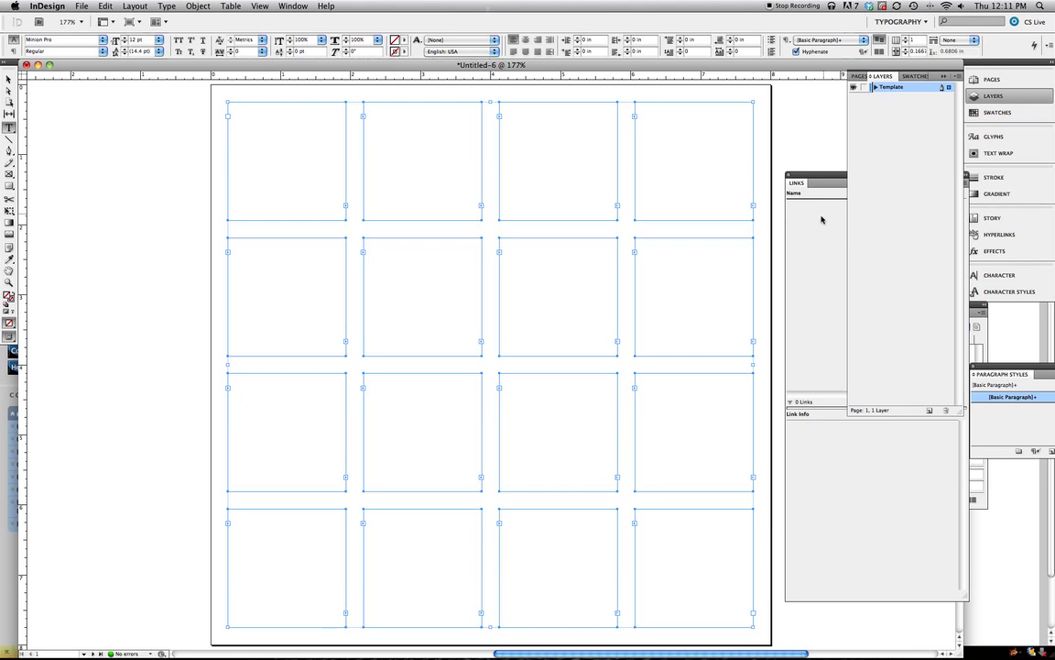
pyautogui.click(859, 76)
pyautogui.doubleClick(898, 173)
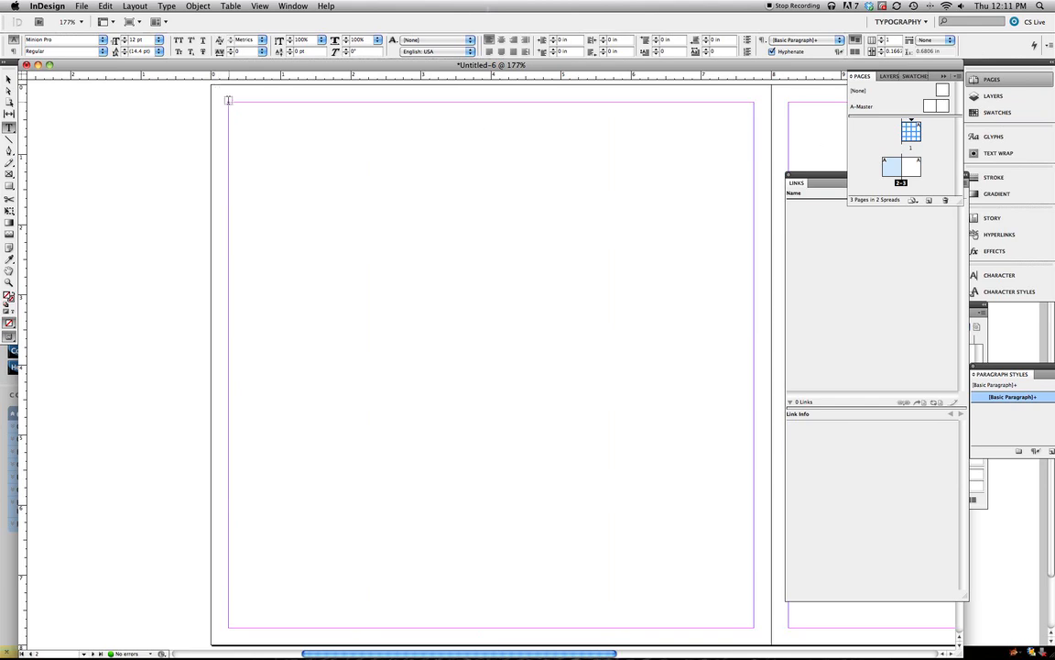
pyautogui.moveTo(229, 100); pyautogui.dragTo(754, 627)
pyautogui.press('Right')
pyautogui.press('Right')
pyautogui.press('Right')
pyautogui.press('Up')
pyautogui.press('Up')
pyautogui.press('Up')
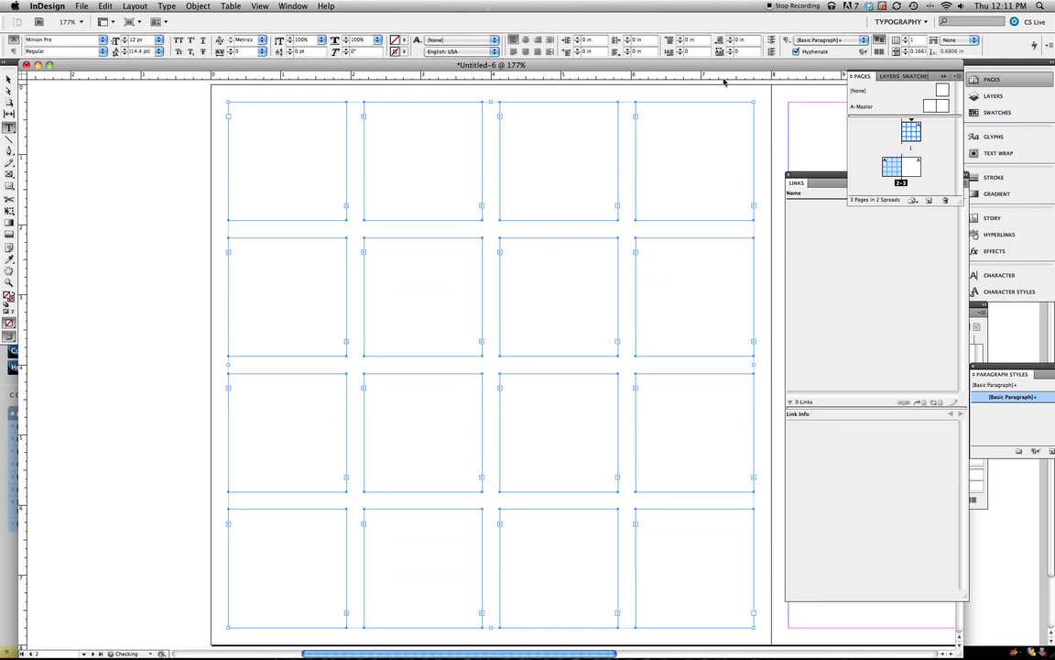
# With page 1 active, add a new layer named page above Template and lock the Template layer.
pyautogui.doubleClick(909, 136)
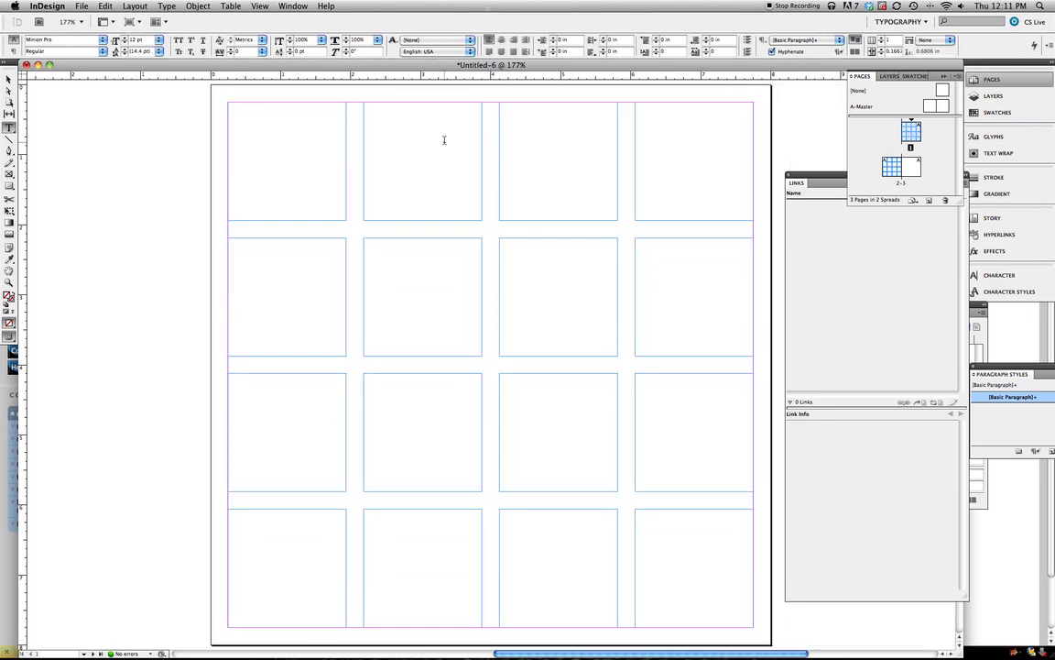
pyautogui.click(886, 77)
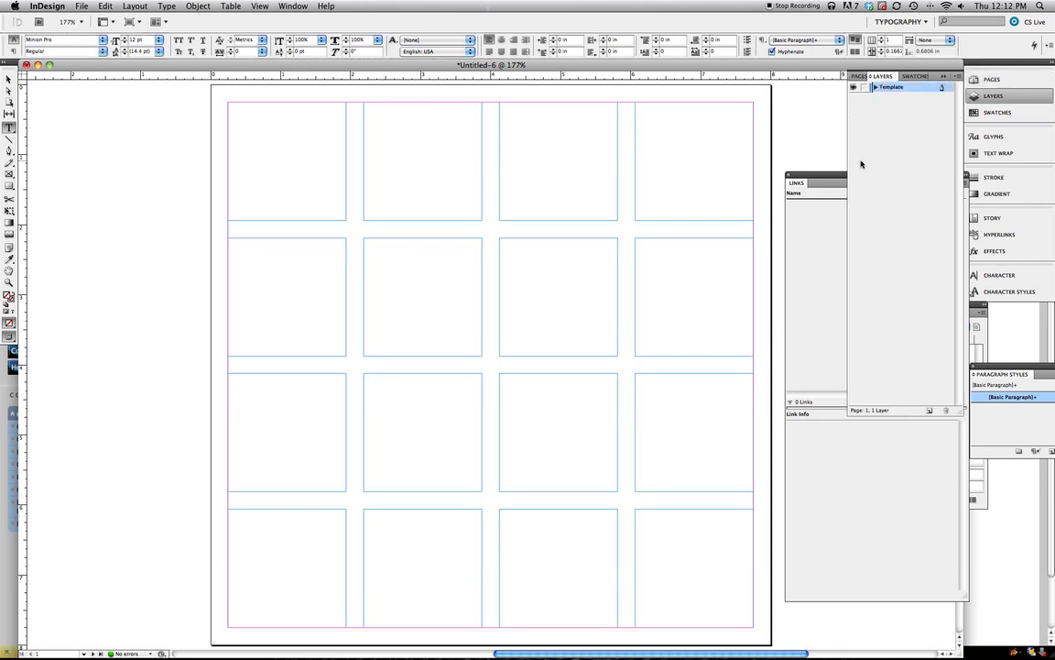
pyautogui.click(928, 411)
pyautogui.doubleClick(885, 88)
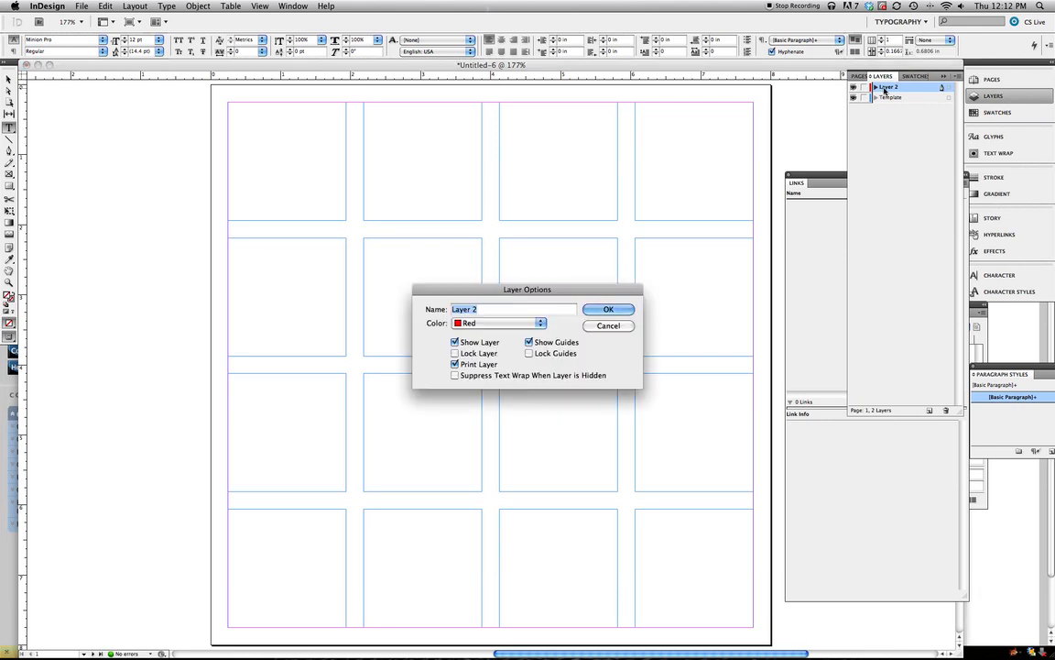
pyautogui.write('page')
pyautogui.press('Return')
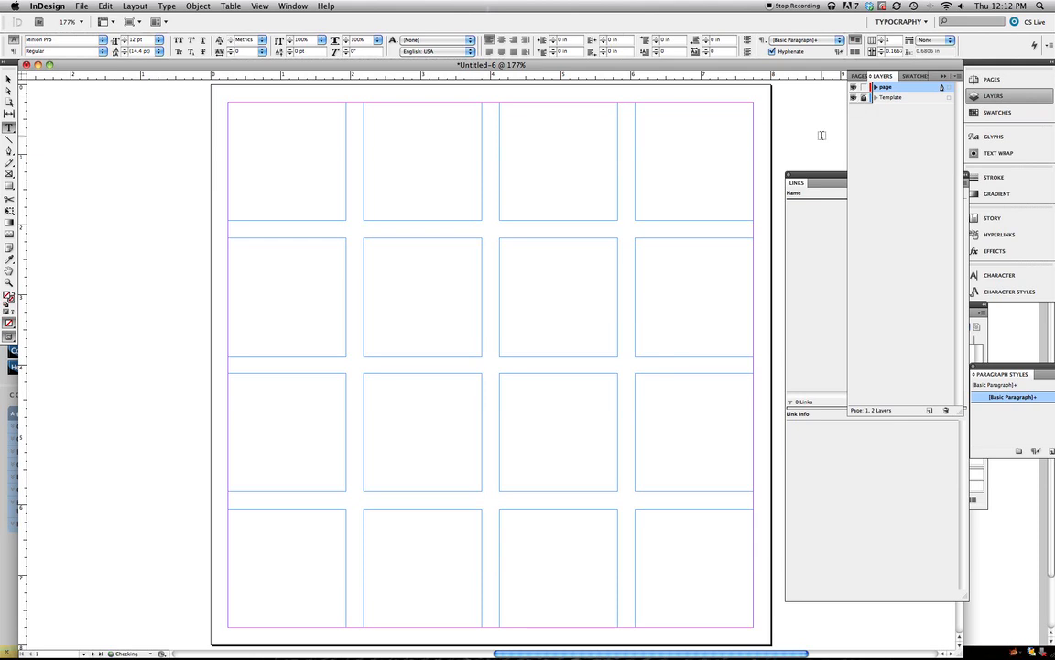
pyautogui.click(863, 98)
pyautogui.moveTo(9, 337); pyautogui.dragTo(32, 339)
# Switch to grid_project-7.pdf in Adobe Reader and copy the text from COMMON TYPOGRAPHIC DISEASES through the end of the Typothermia paragraph.
pyautogui.moveTo(3, 11)
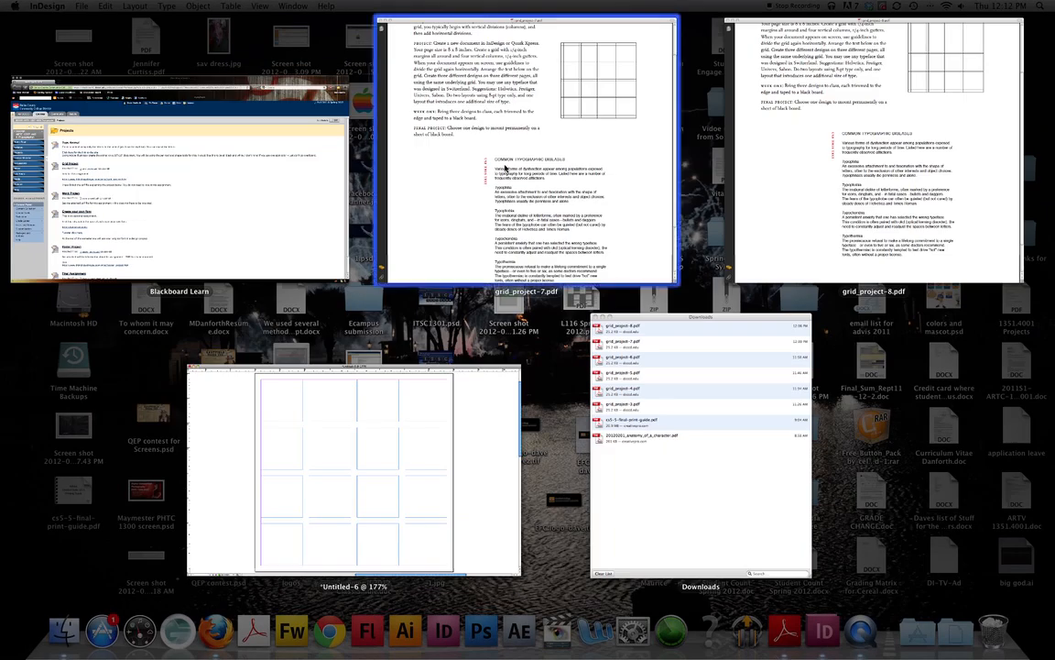
pyautogui.click(520, 174)
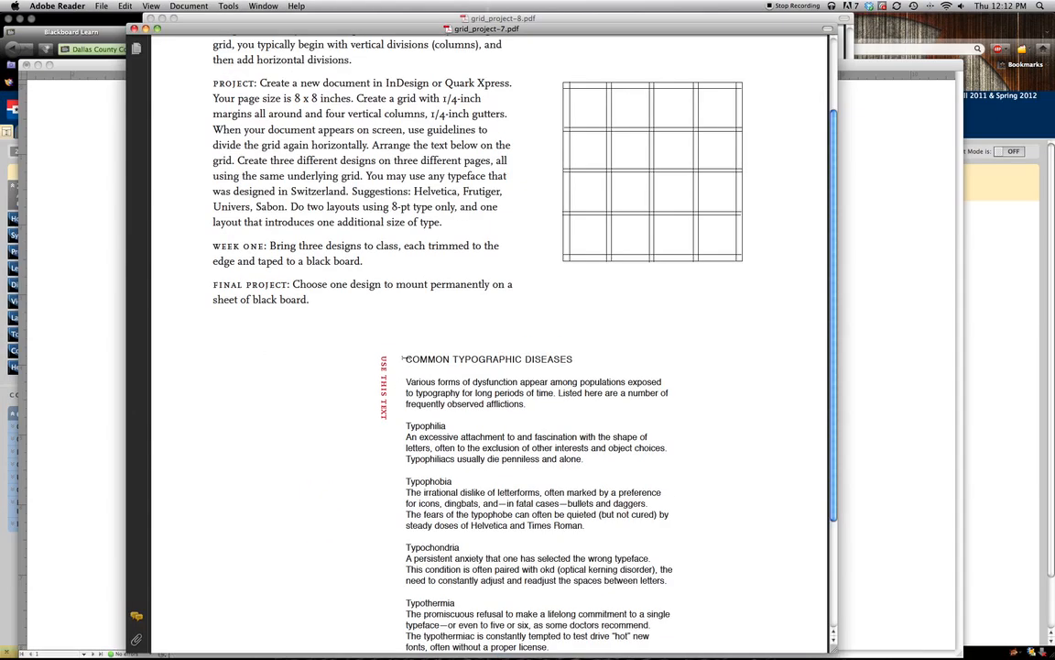
pyautogui.moveTo(405, 359); pyautogui.dragTo(607, 594)
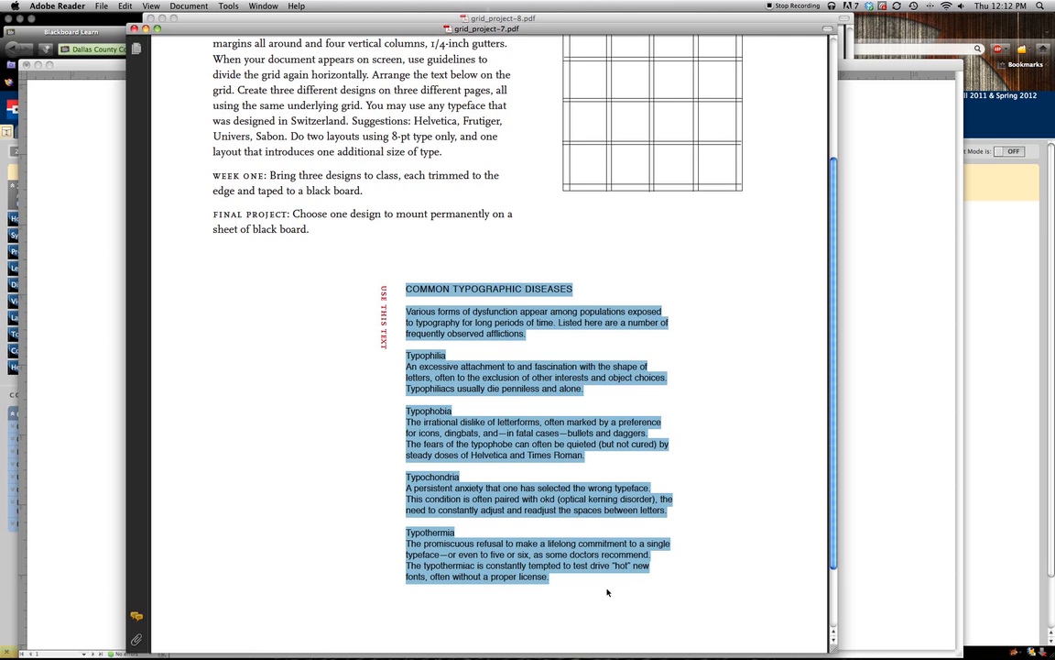
pyautogui.press('super+c')
# Return to InDesign, draw a tall text frame on the pasteboard beside page 1 and paste the copied text into it.
pyautogui.press('super+Tab')
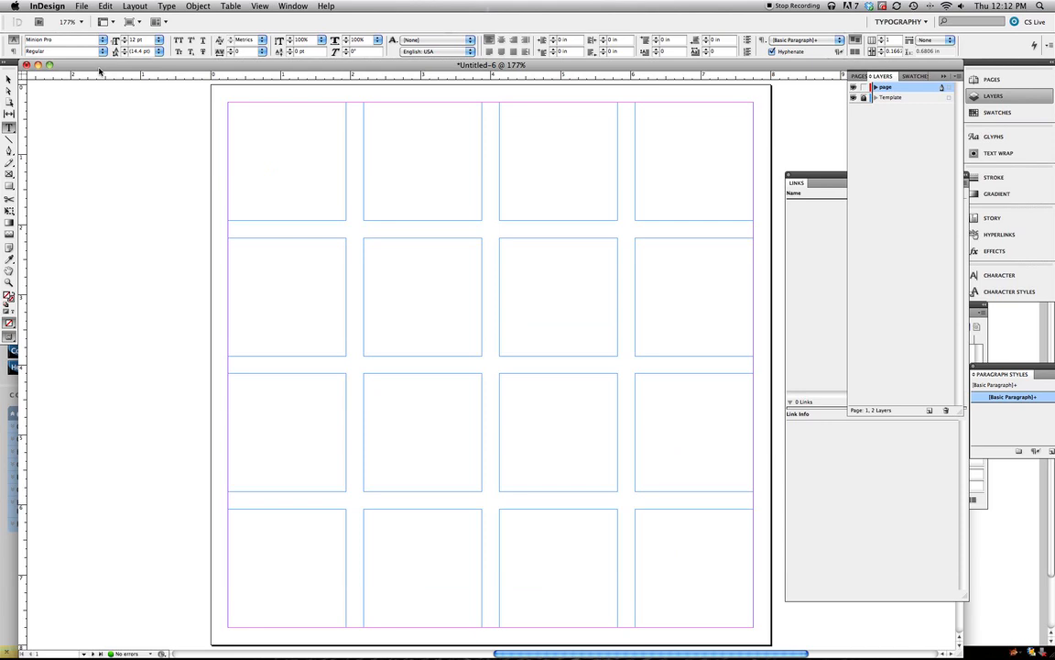
pyautogui.press('super+minus')
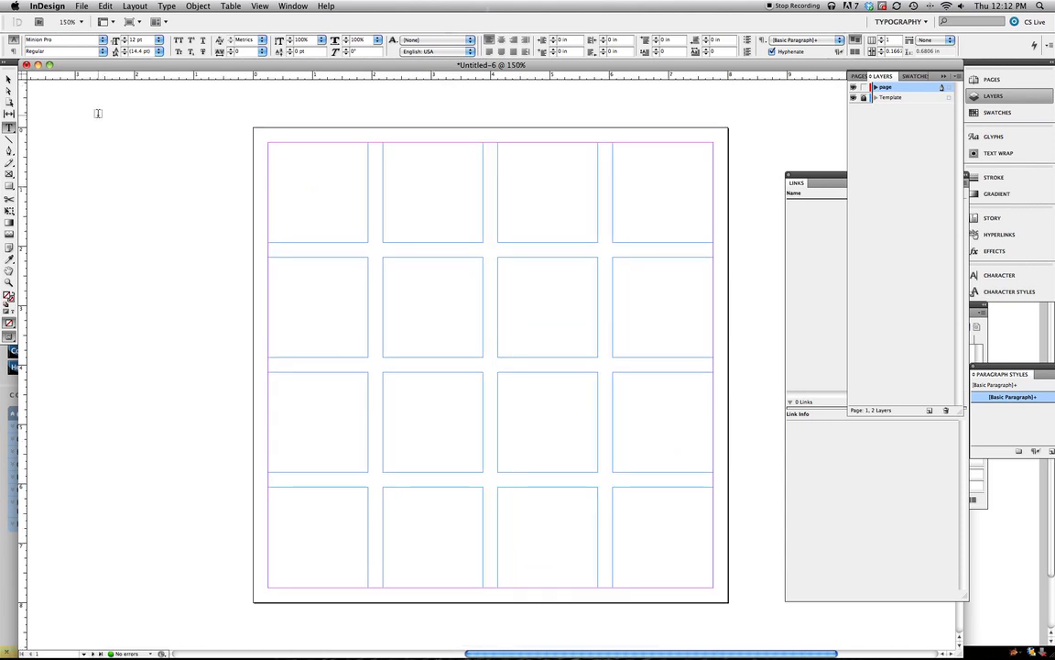
pyautogui.moveTo(33, 126); pyautogui.dragTo(227, 575)
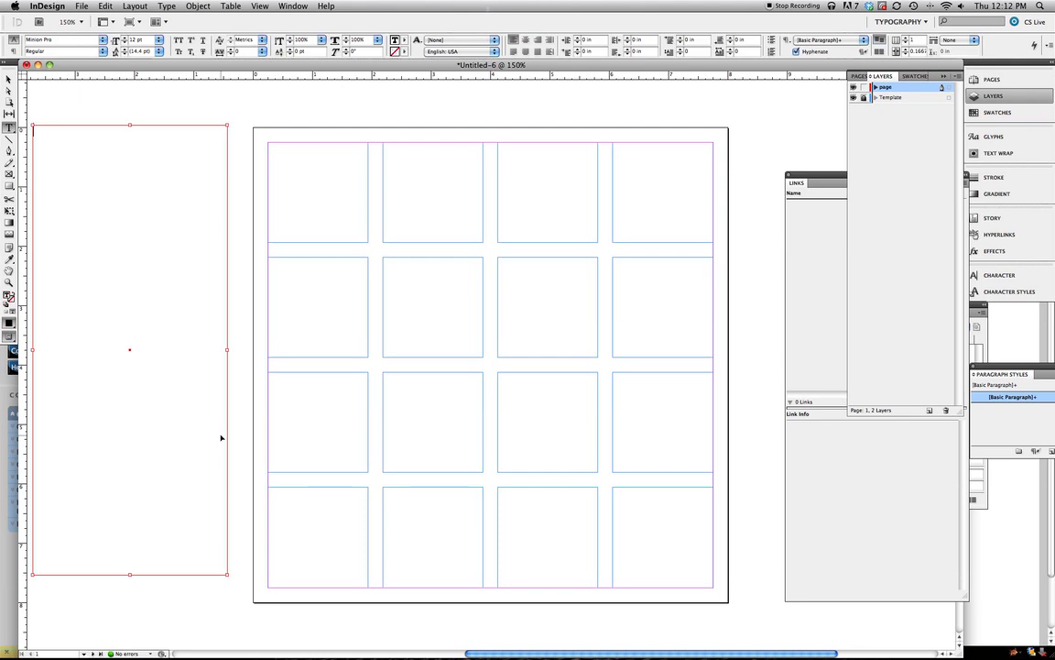
pyautogui.press('super+v')
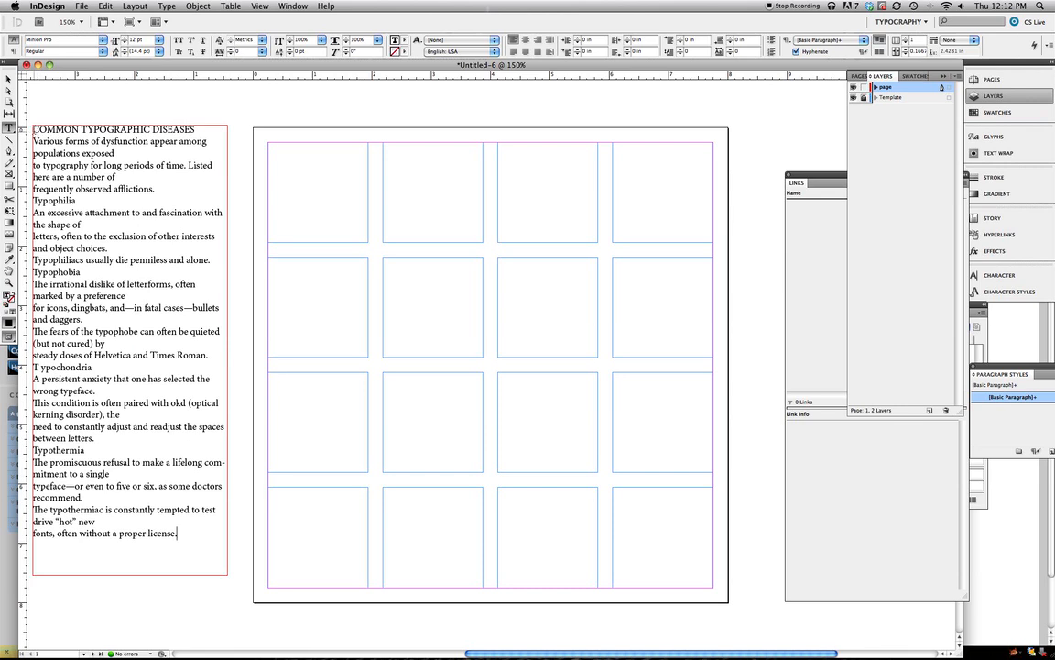
# Set all the pasted text in the pasteboard frame to 8 pt.
pyautogui.press('super+a')
pyautogui.click(159, 39)
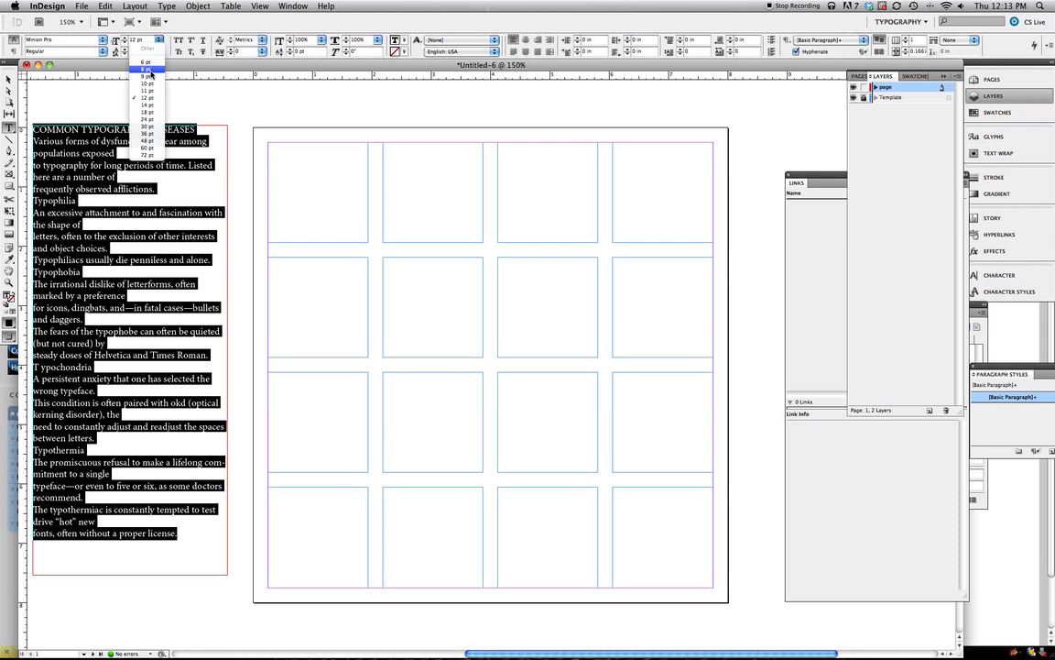
pyautogui.click(151, 70)
pyautogui.click(156, 127)
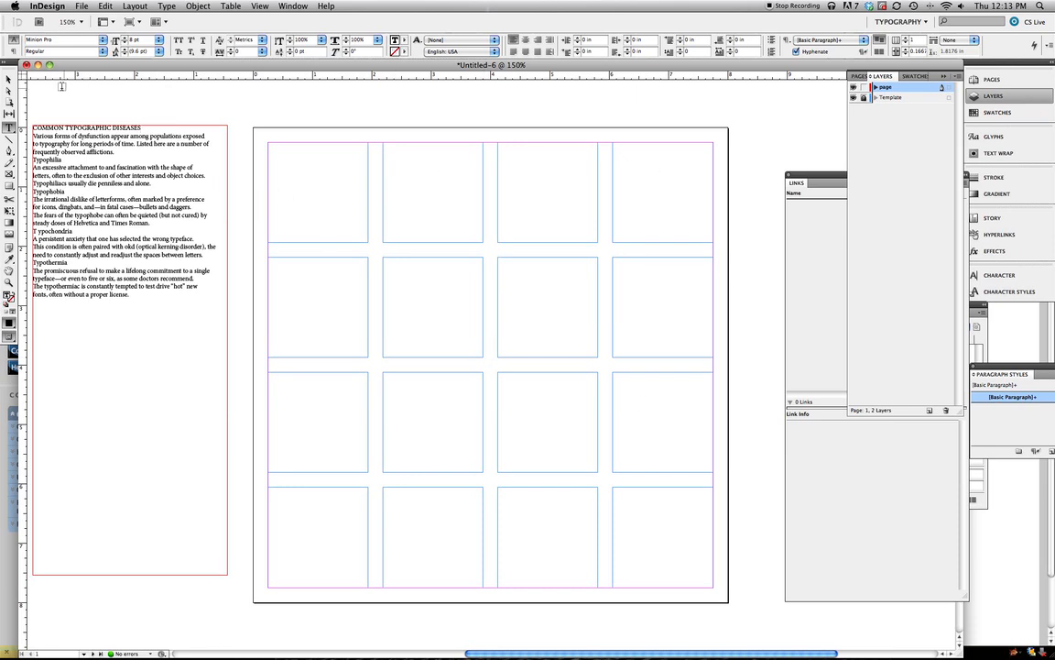
pyautogui.click(10, 79)
pyautogui.click(59, 96)
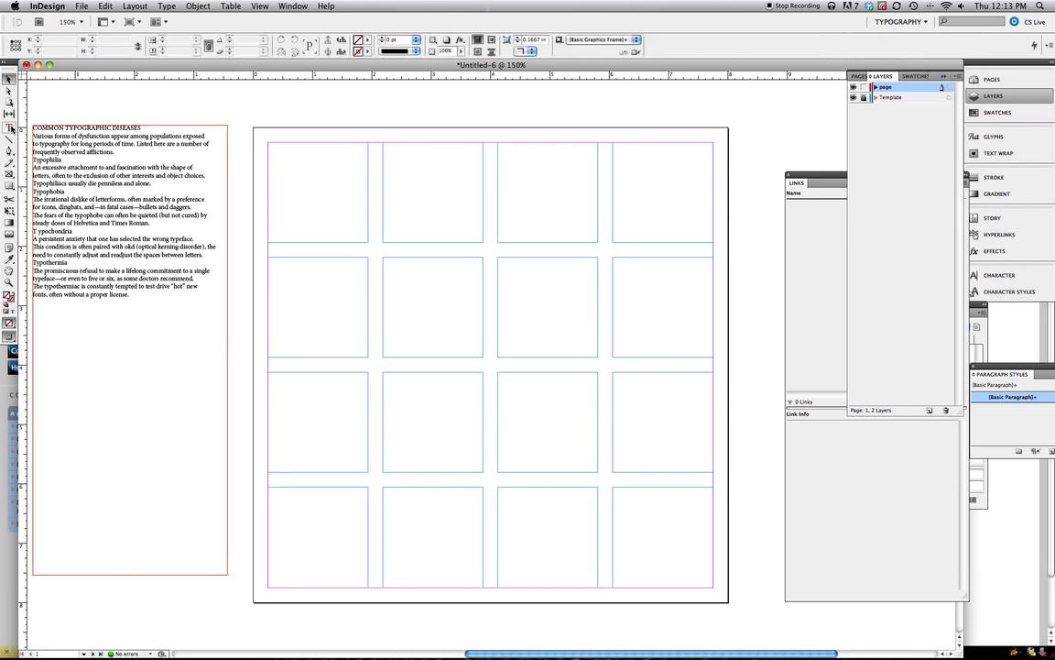
# Draw a text frame about 2.97 by 0.71 in across page 1's third and fourth columns and copy the heading COMMON TYPOGRAPHIC DISEASES into it.
pyautogui.click(10, 128)
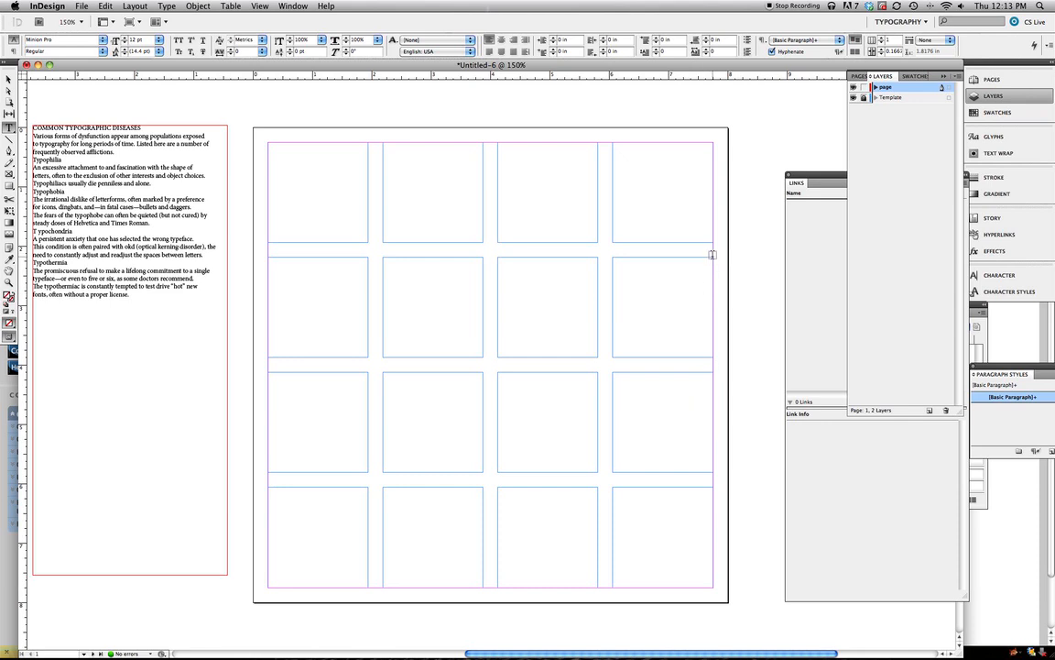
pyautogui.moveTo(582, 260); pyautogui.dragTo(758, 301)
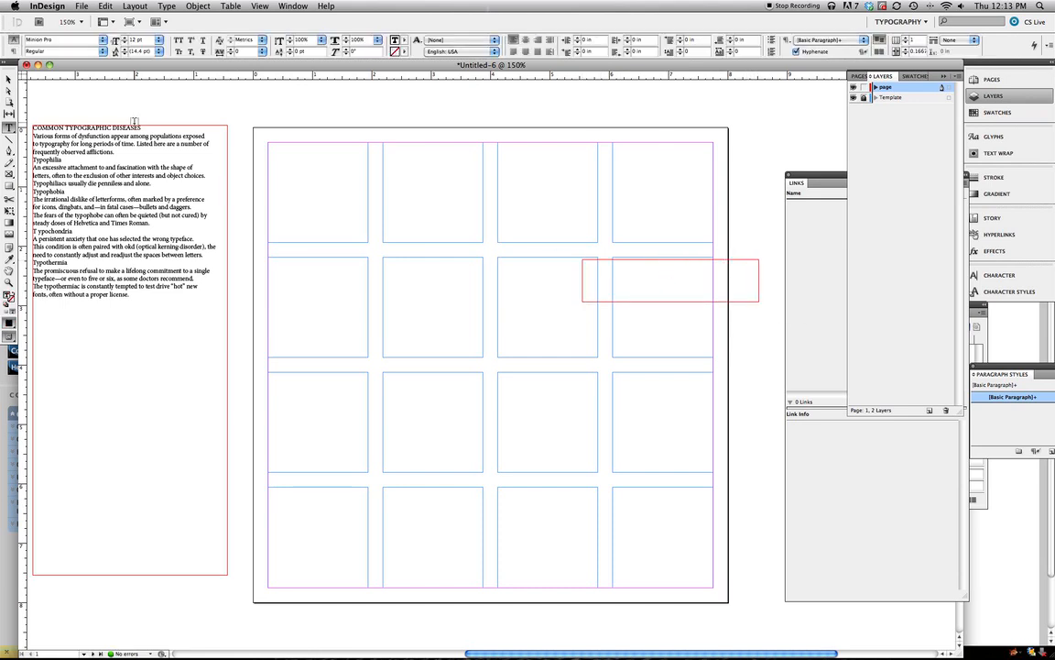
pyautogui.moveTo(140, 127); pyautogui.dragTo(38, 123)
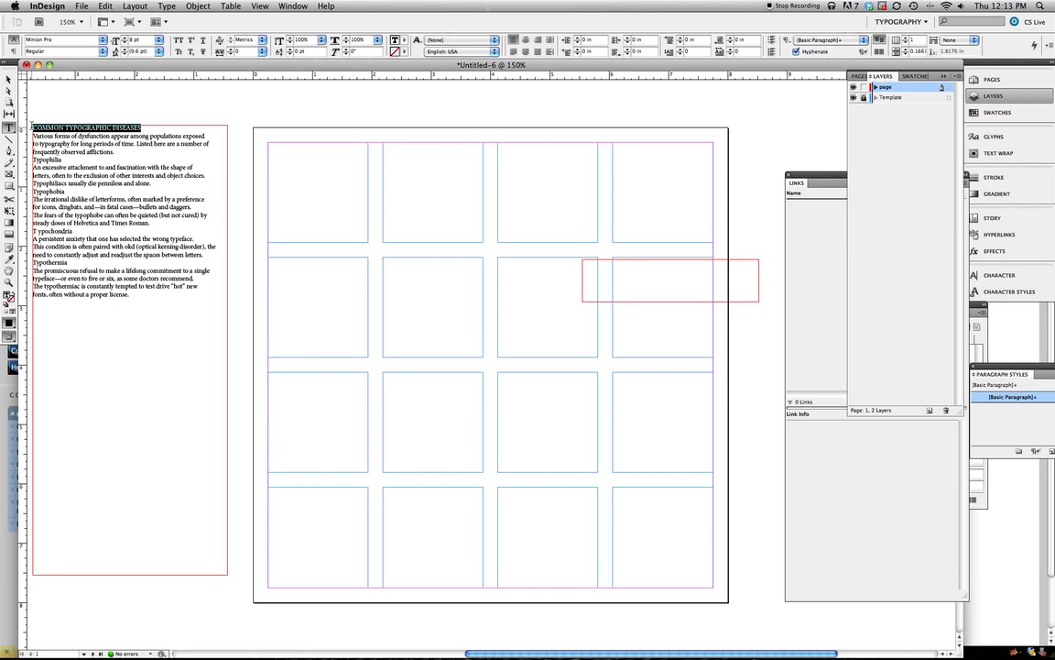
pyautogui.click(602, 273)
pyautogui.press('super+v')
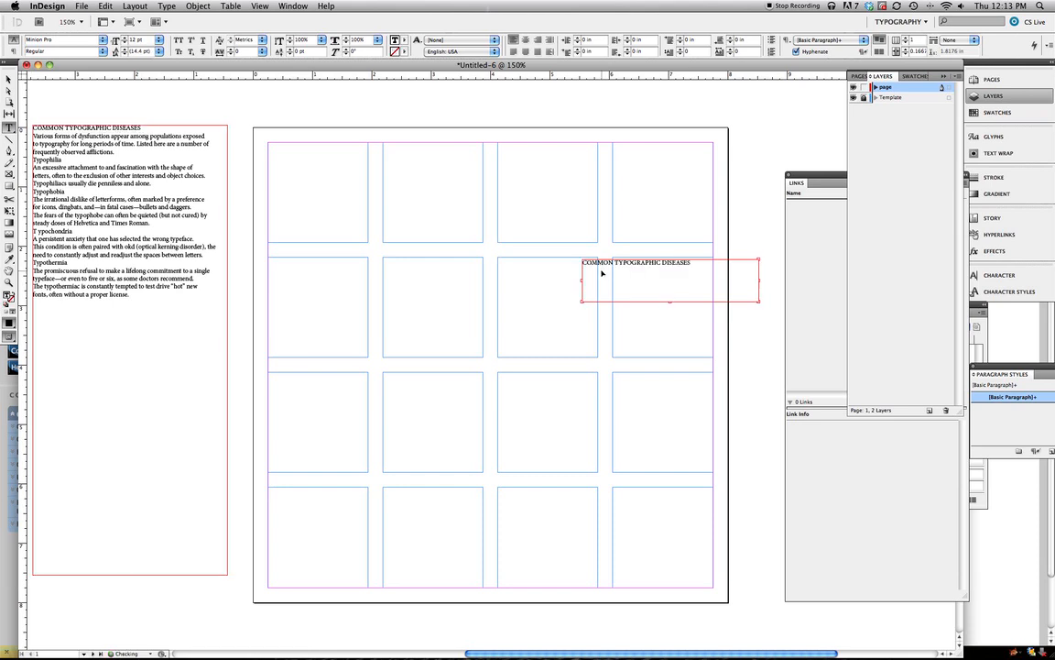
pyautogui.press('Escape')
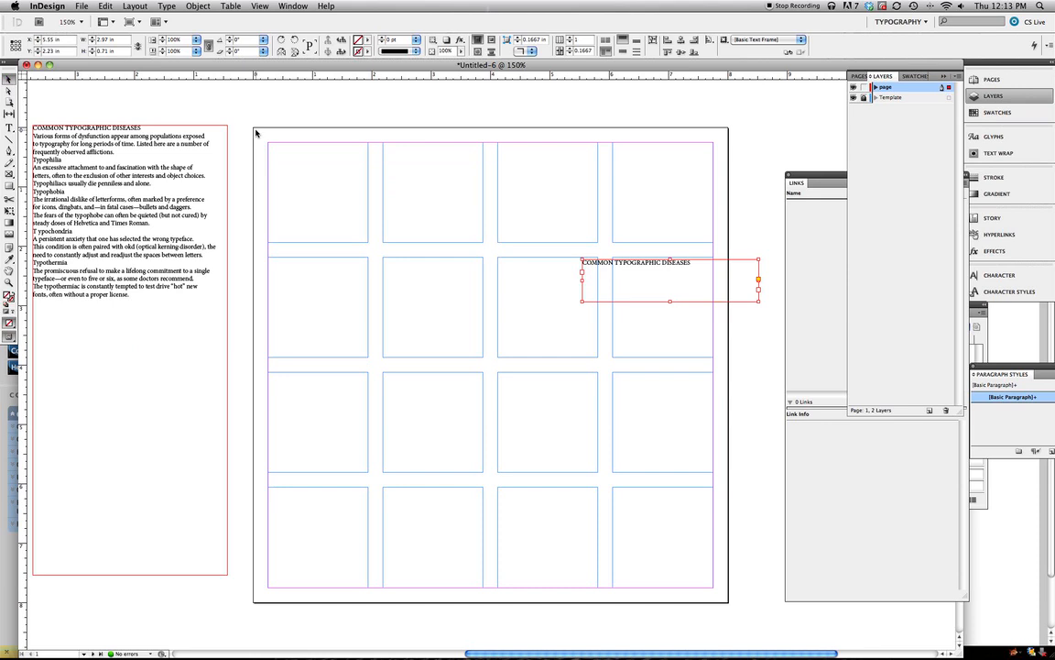
# Rotate the heading frame 90° and fit it, reduced to 0.22 in deep, against the right margin of page 1.
pyautogui.moveTo(763, 252); pyautogui.dragTo(615, 194)
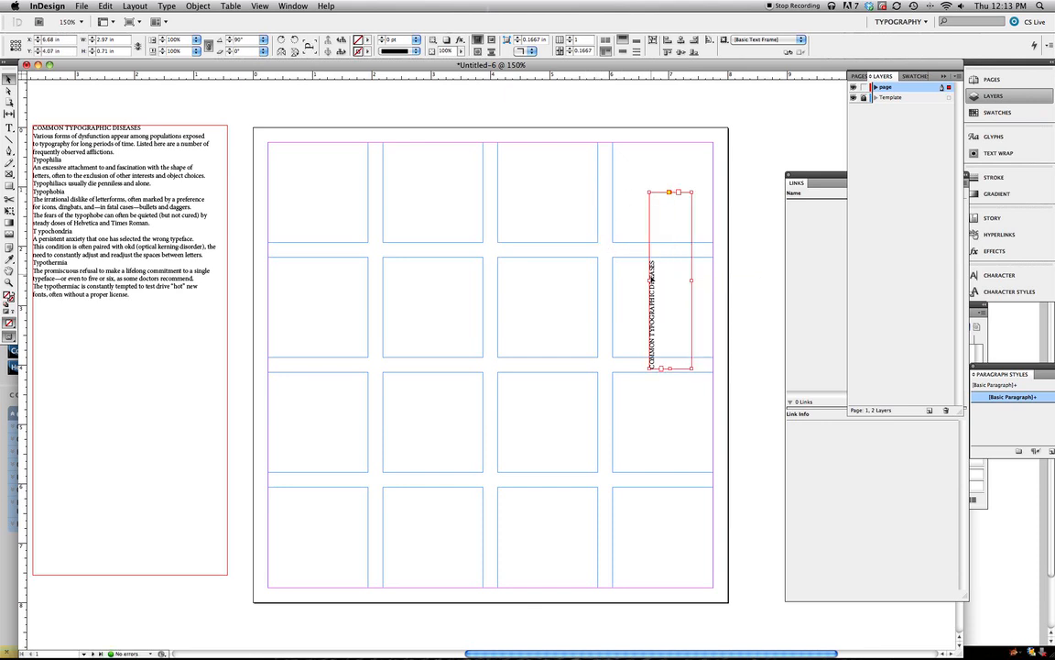
pyautogui.moveTo(653, 310); pyautogui.dragTo(706, 351)
pyautogui.moveTo(742, 423); pyautogui.dragTo(720, 424)
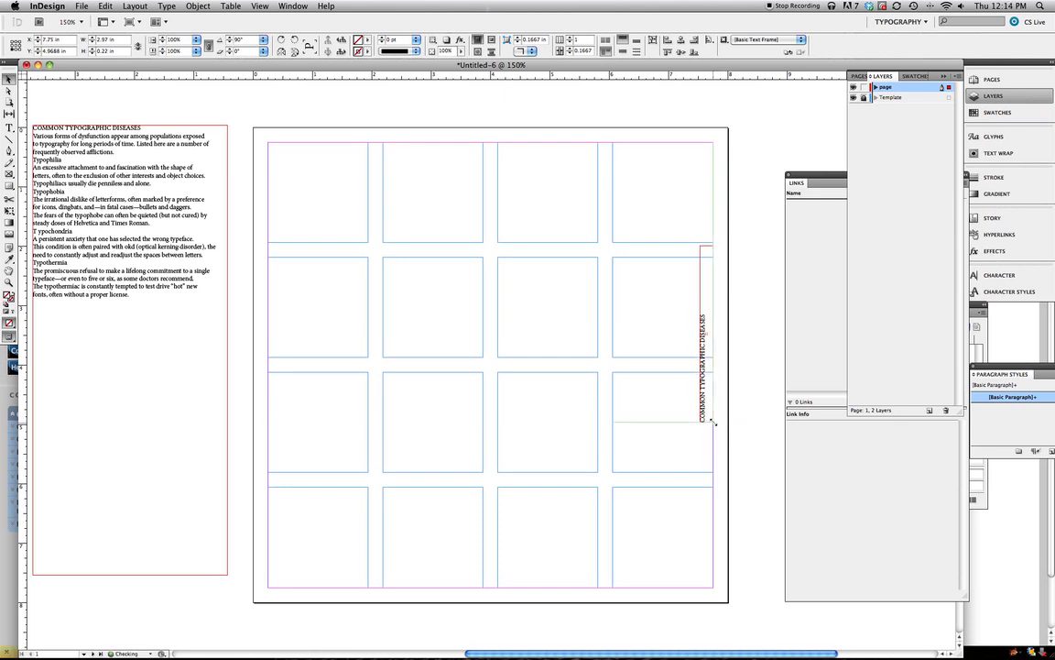
pyautogui.click(745, 359)
# Rotate the heading frame back to 0° and align it with the upper-left corner of the grid module in column 2, row 2.
pyautogui.moveTo(705, 358); pyautogui.dragTo(459, 305)
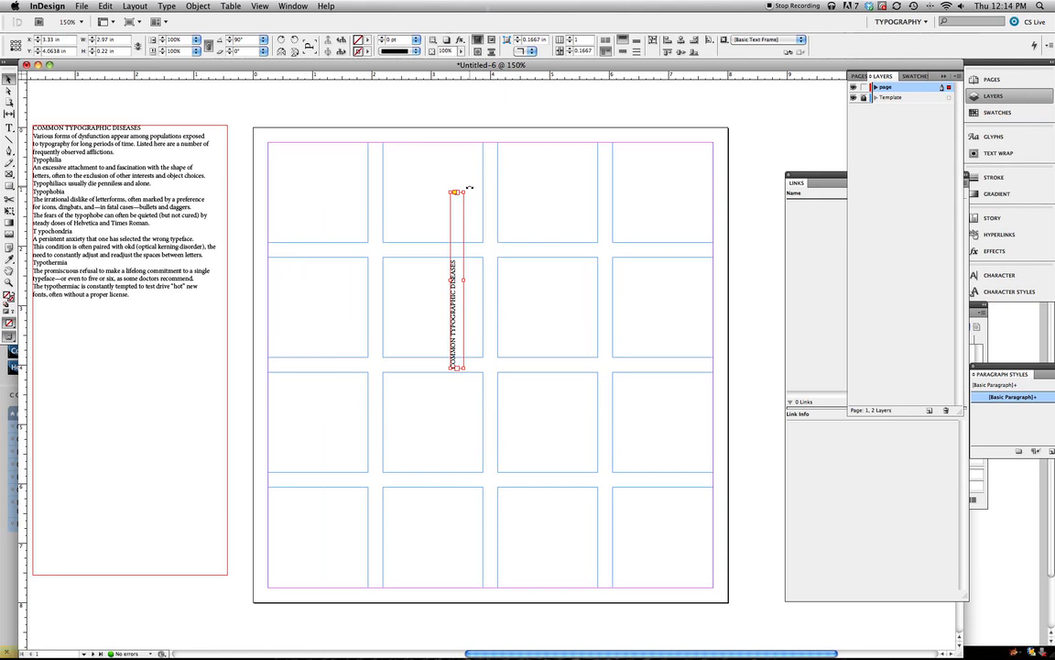
pyautogui.moveTo(469, 190); pyautogui.dragTo(545, 276)
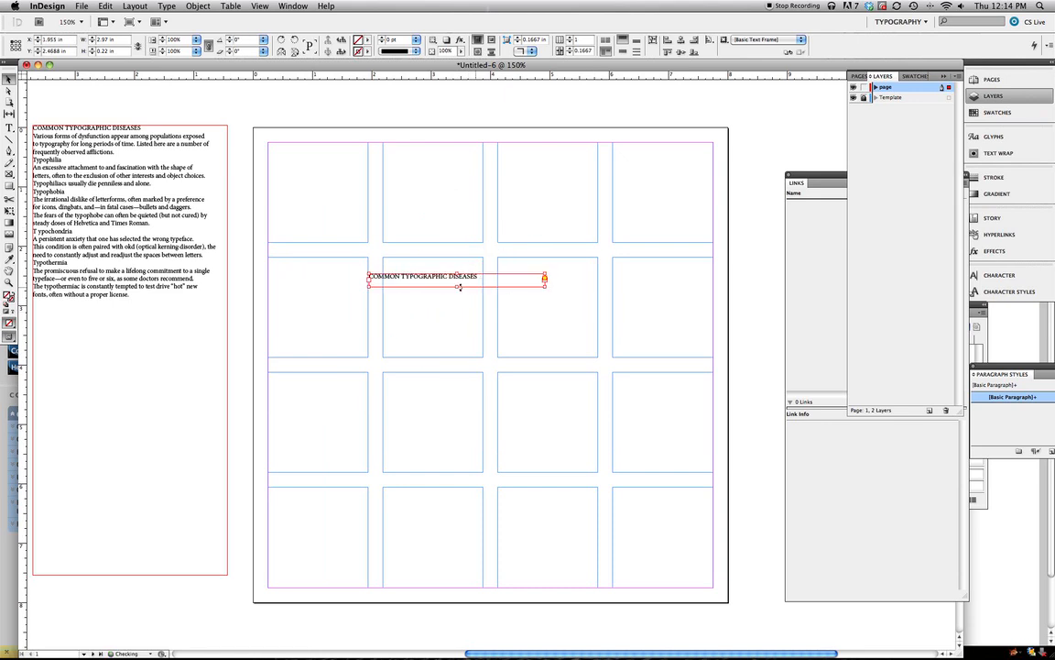
pyautogui.moveTo(446, 281); pyautogui.dragTo(459, 265)
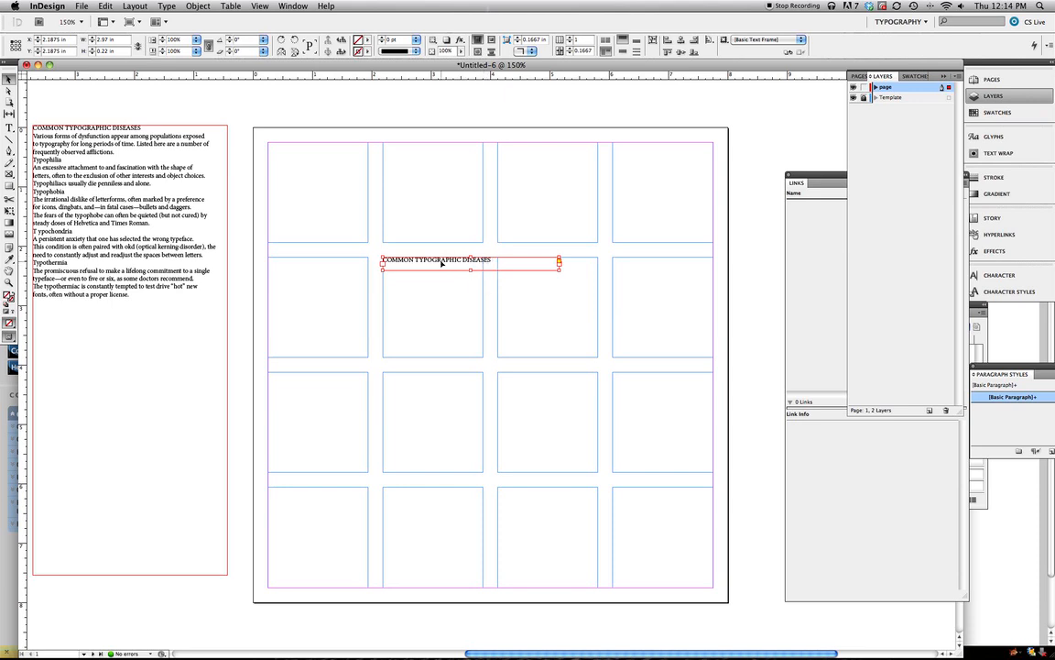
# Shift the heading frame right to X 3.0925 in and copy the introductory paragraph into a new frame about 2.97 in wide below it.
pyautogui.moveTo(428, 261); pyautogui.dragTo(483, 264)
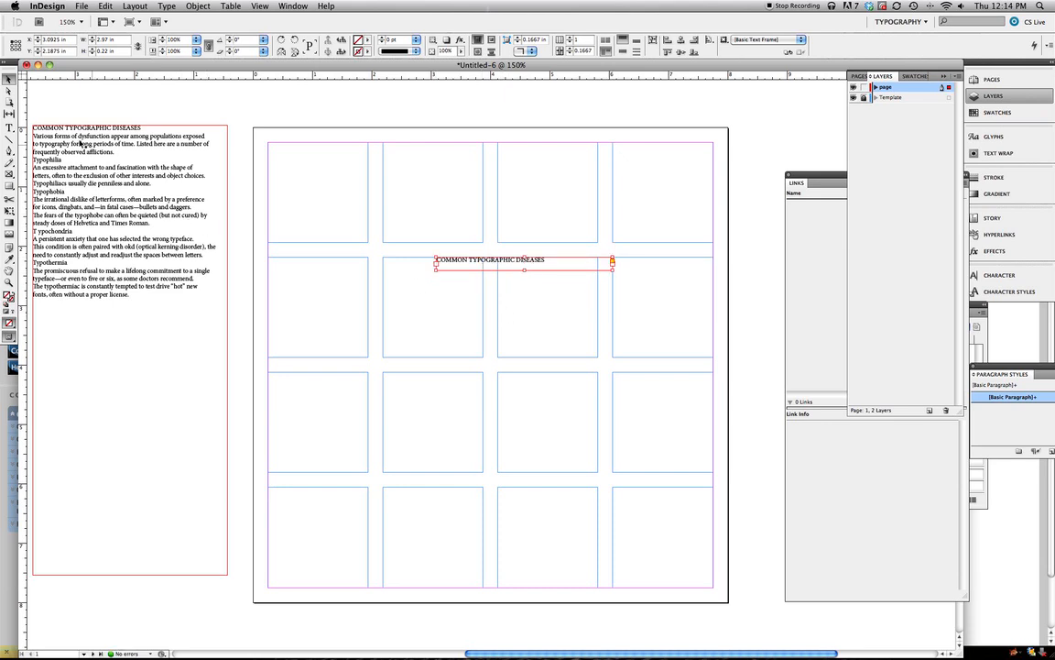
pyautogui.click(10, 127)
pyautogui.click(34, 136)
pyautogui.moveTo(34, 137); pyautogui.dragTo(124, 150)
pyautogui.press('super+c')
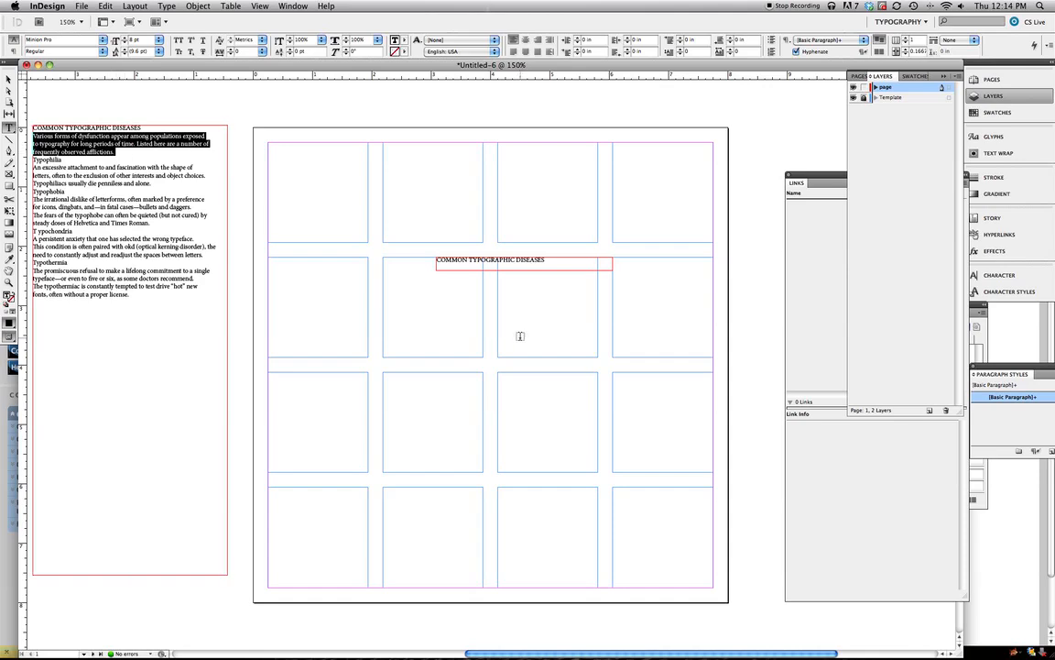
pyautogui.moveTo(445, 314); pyautogui.dragTo(537, 349)
pyautogui.press('super+v')
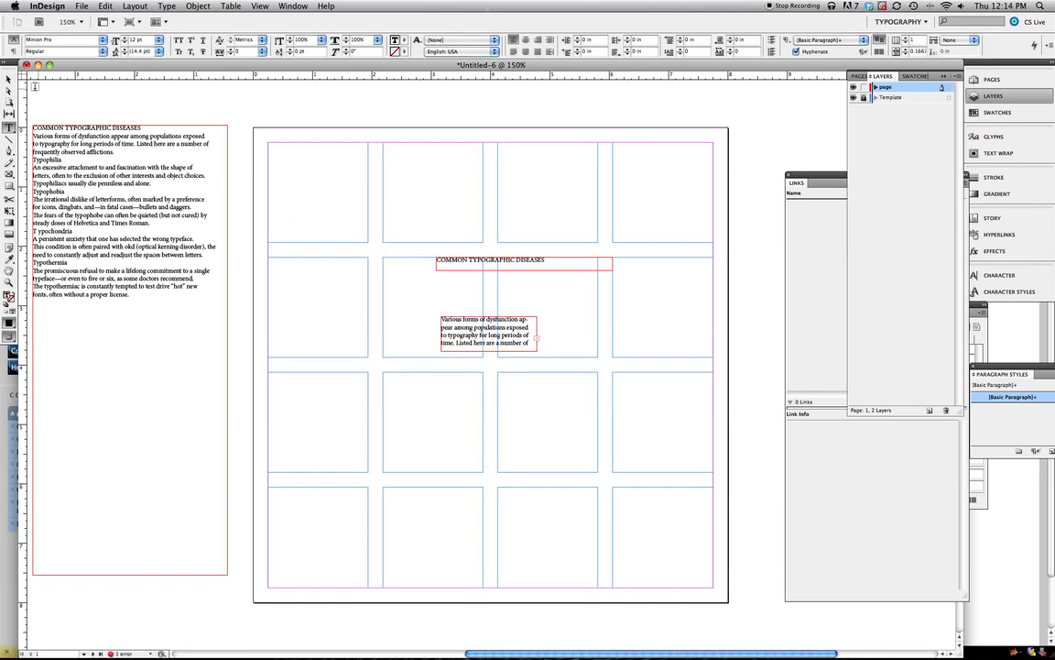
pyautogui.press('Escape')
pyautogui.moveTo(537, 349); pyautogui.dragTo(619, 351)
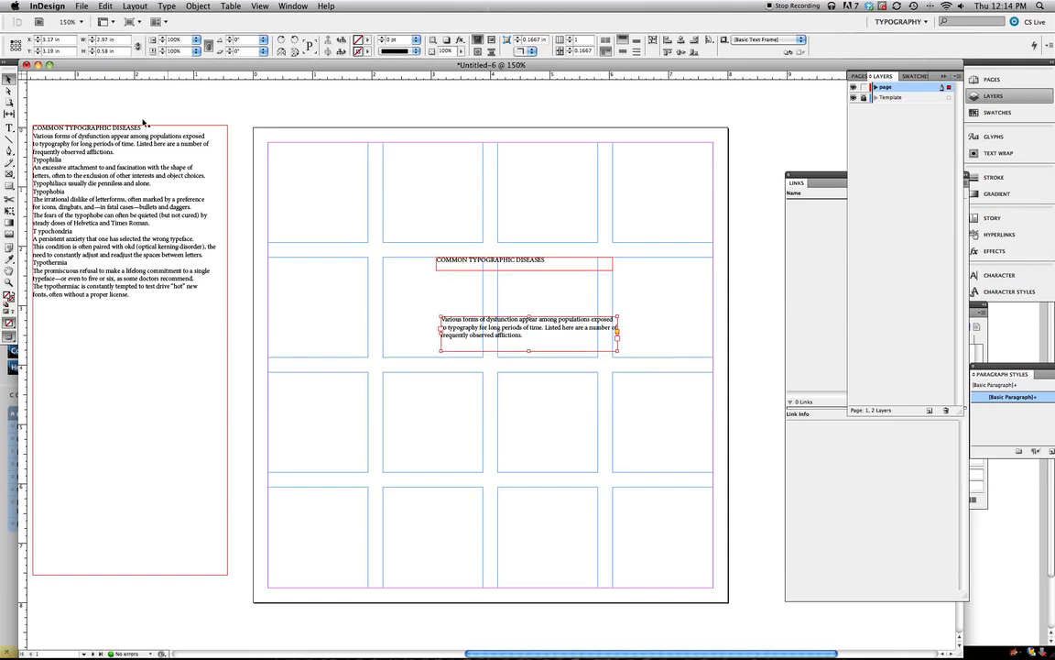
# Center the introductory paragraph's text on page 1 and set its leading to 14 pt.
pyautogui.click(10, 127)
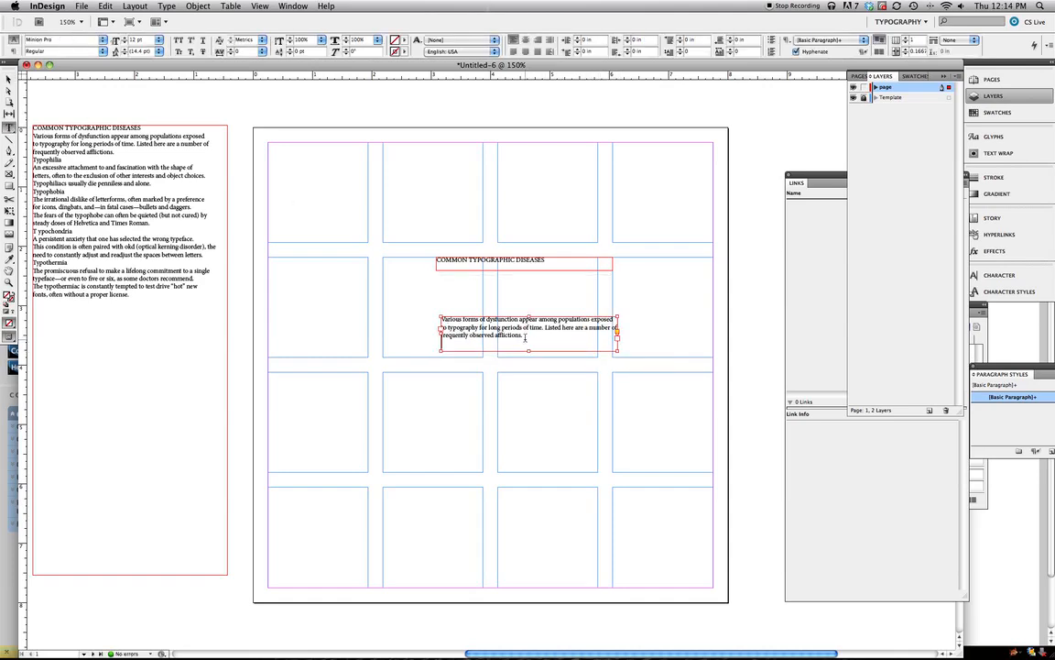
pyautogui.moveTo(525, 337); pyautogui.dragTo(441, 312)
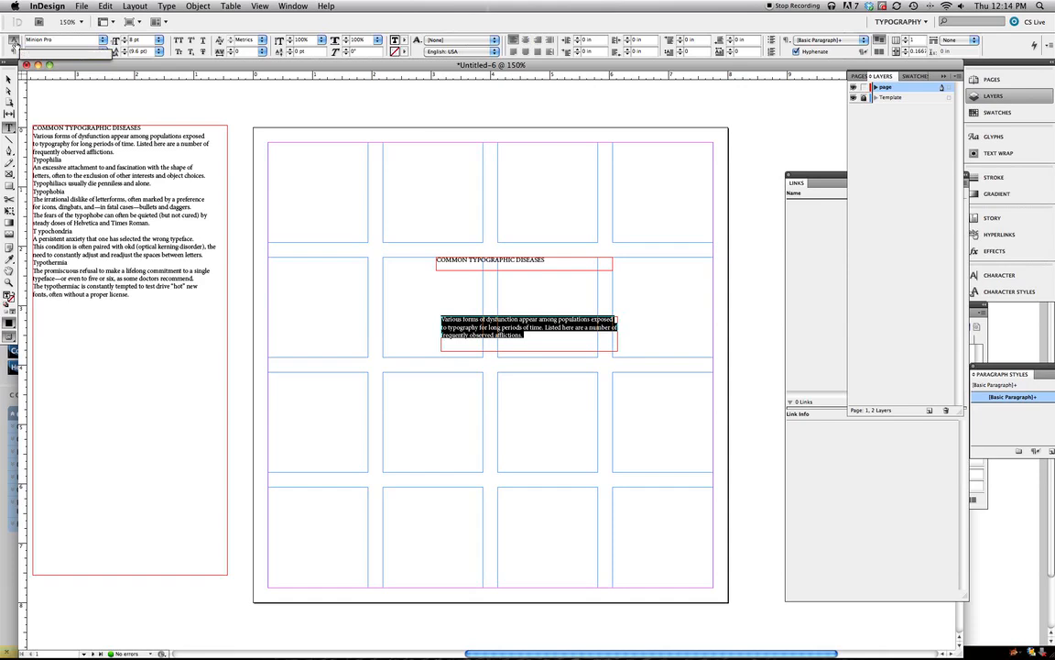
pyautogui.click(526, 40)
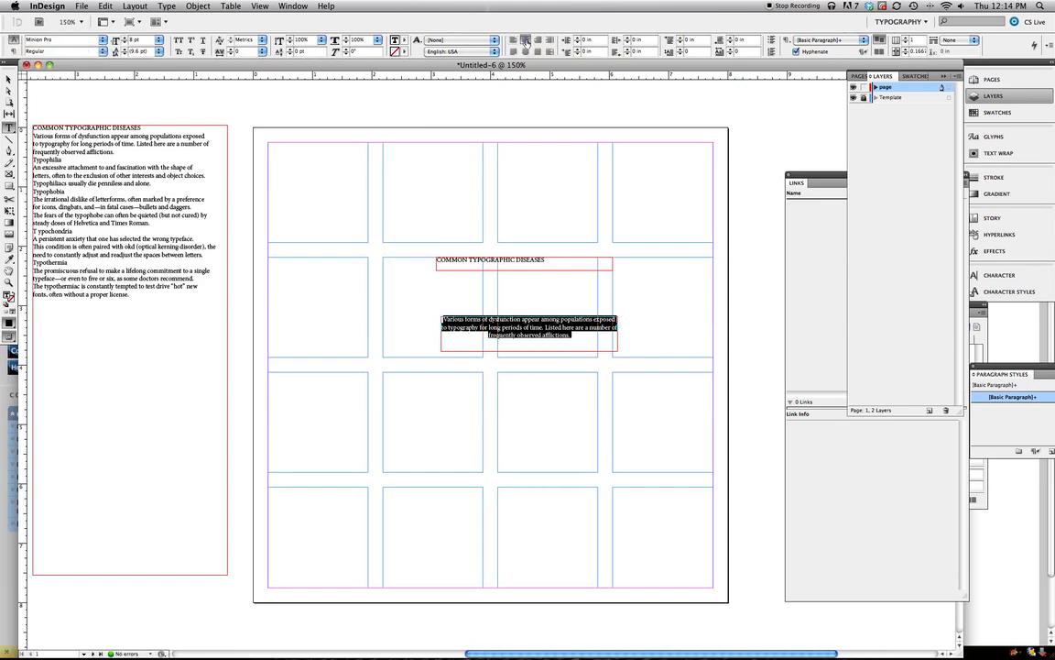
pyautogui.click(12, 50)
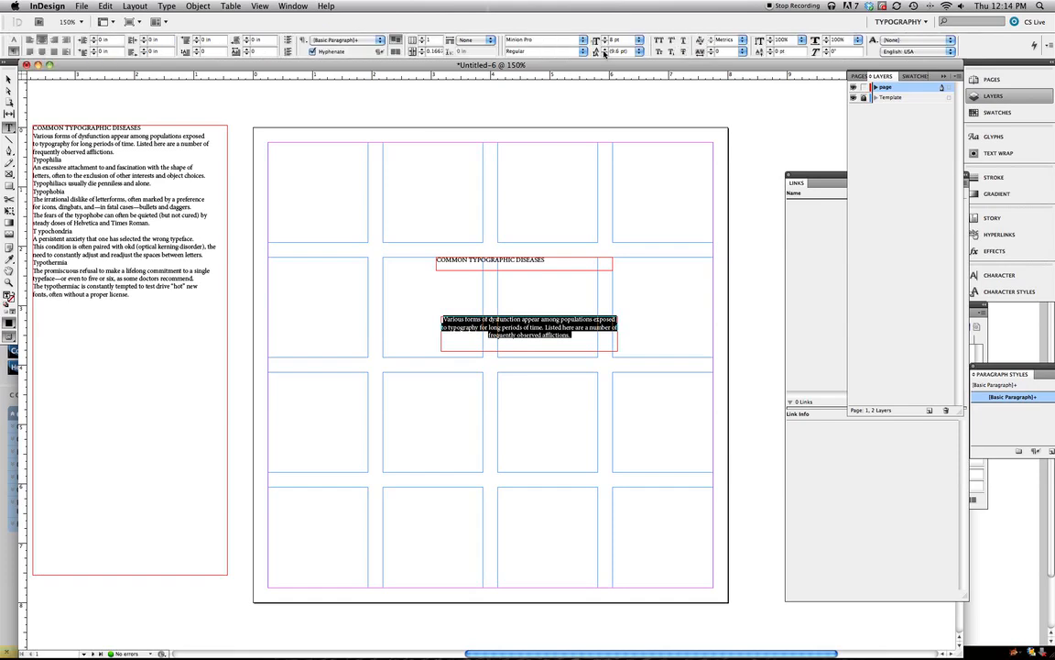
pyautogui.click(605, 49)
pyautogui.click(604, 47)
pyautogui.click(605, 48)
pyautogui.click(605, 48)
pyautogui.click(605, 48)
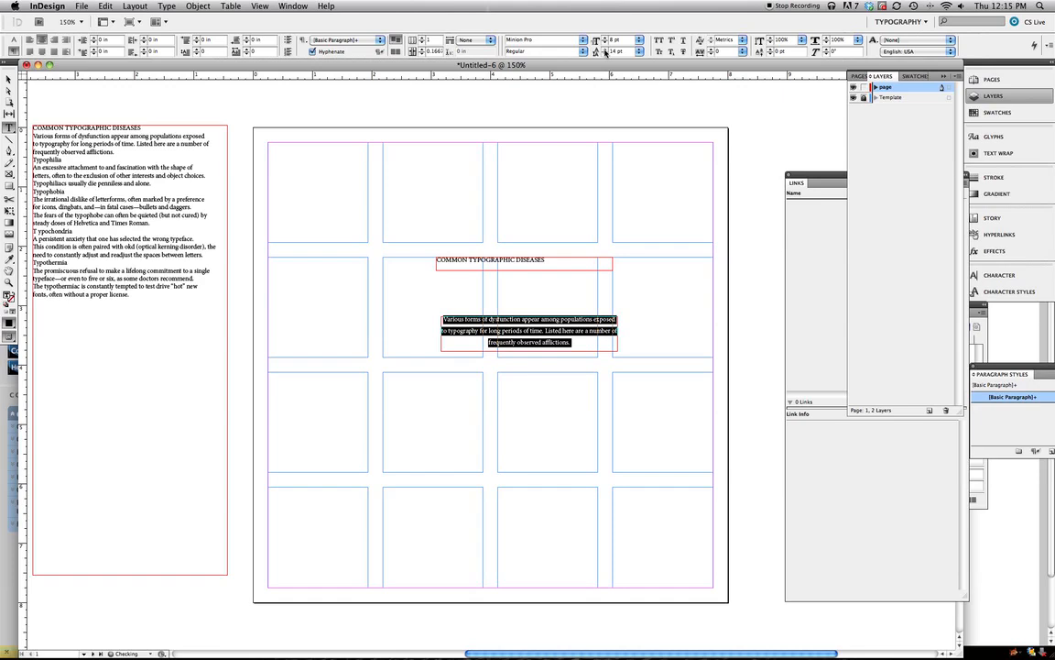
# Place the introductory paragraph frame directly under the heading, aligned with its left edge, and resize it to about 2.72 by 1.01 in.
pyautogui.click(9, 79)
pyautogui.click(312, 215)
pyautogui.moveTo(579, 322); pyautogui.dragTo(574, 279)
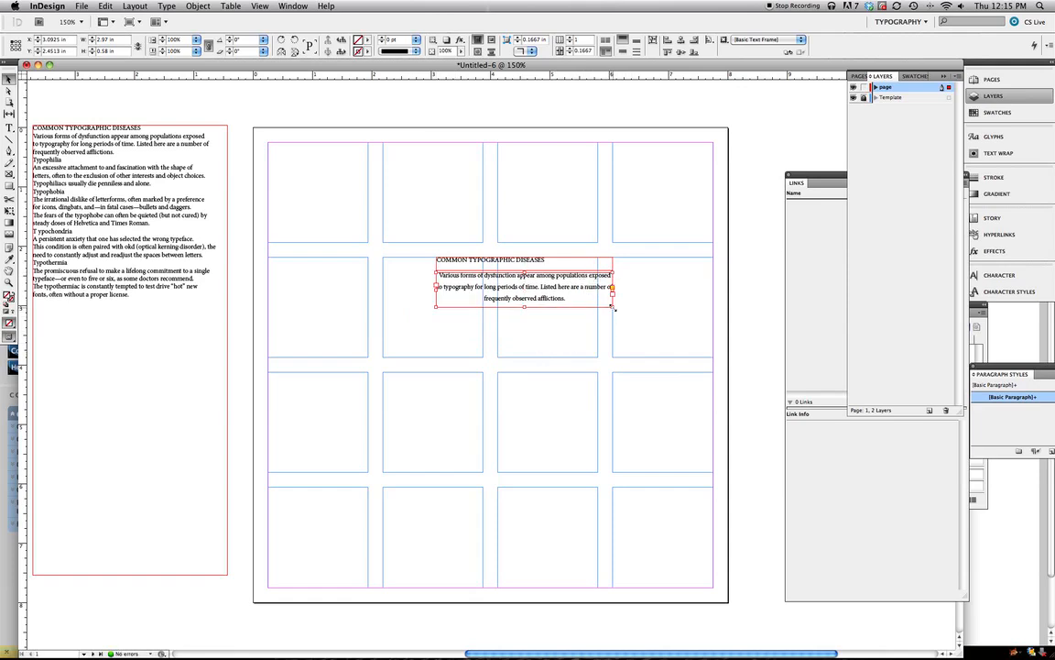
pyautogui.moveTo(615, 309); pyautogui.dragTo(598, 332)
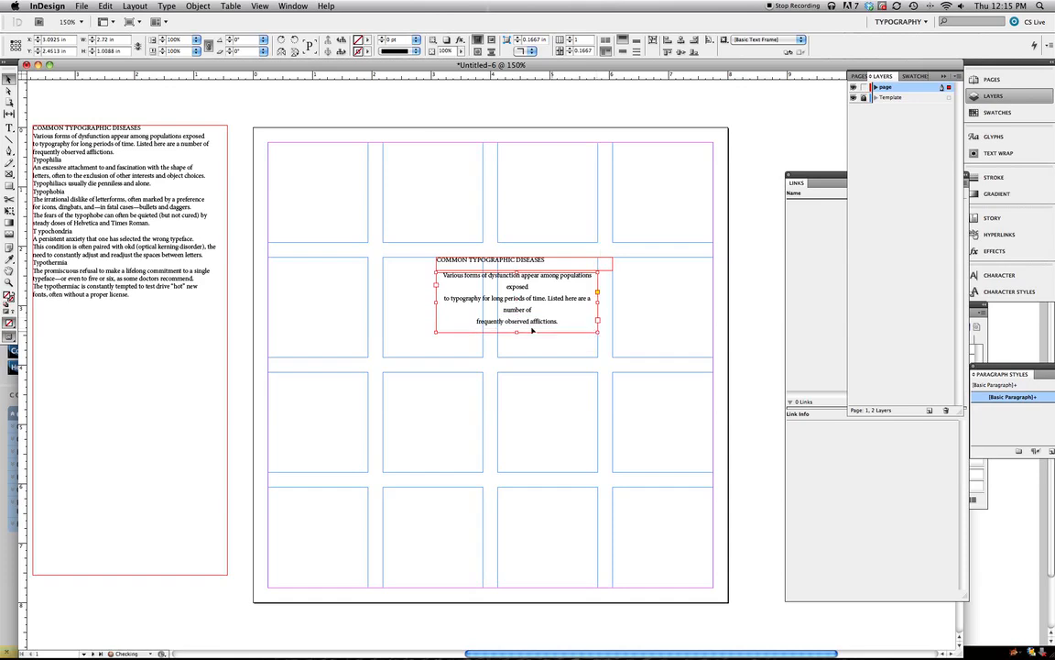
# Preview the page without guides, shift the heading right to sit over the middle of the paragraph, and return to the normal view.
pyautogui.moveTo(13, 339)
pyautogui.mouseDown()
pyautogui.moveTo(37, 341)
pyautogui.moveTo(19, 340)
pyautogui.moveTo(28, 349)
pyautogui.mouseUp()
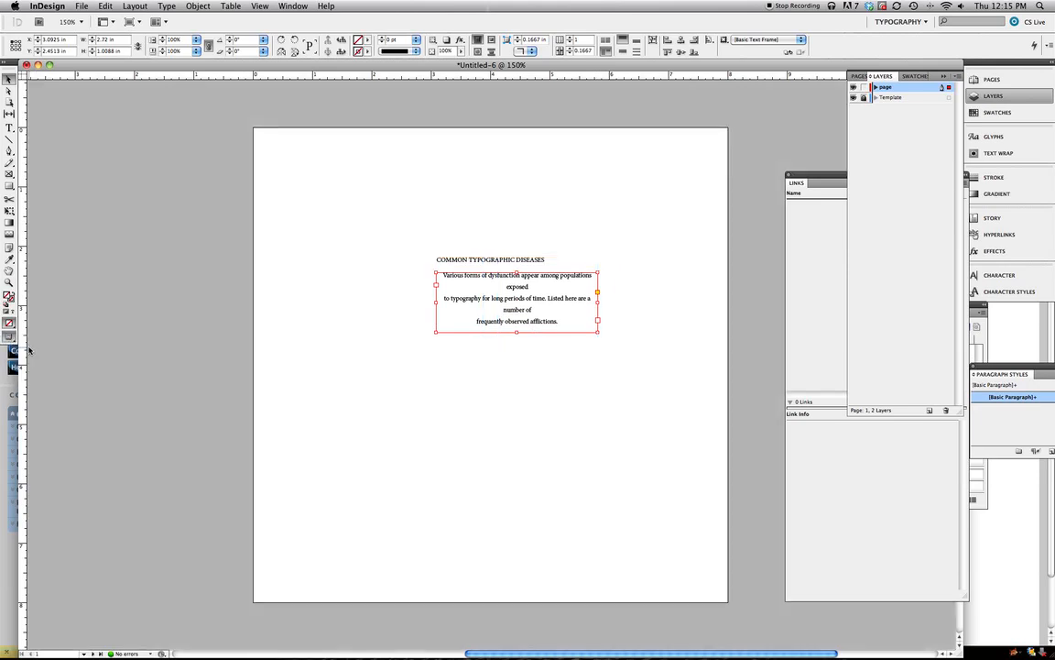
pyautogui.click(229, 313)
pyautogui.click(469, 265)
pyautogui.moveTo(534, 265); pyautogui.dragTo(558, 266)
pyautogui.click(568, 408)
pyautogui.click(496, 281)
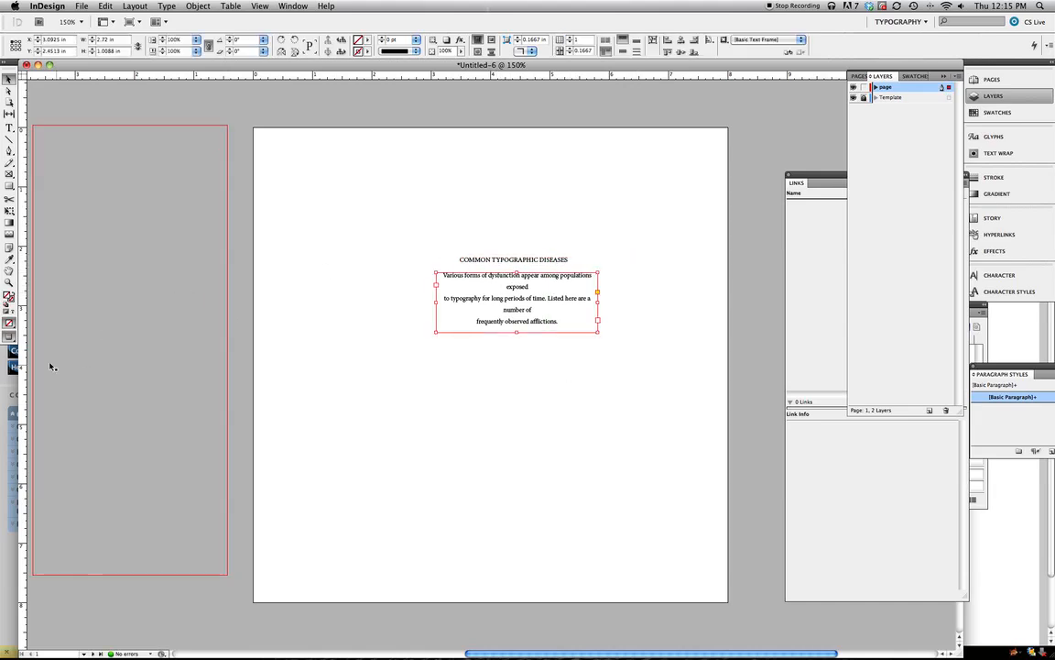
pyautogui.moveTo(9, 337); pyautogui.dragTo(40, 338)
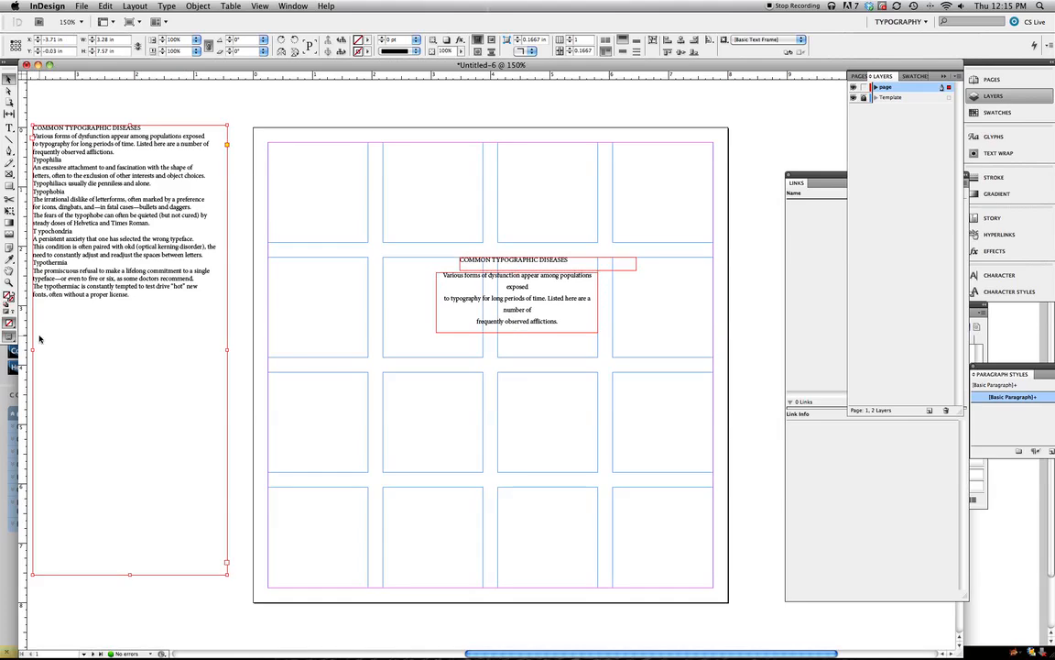
# Move the heading and introductory paragraph frames so their left edges align with column 3 in row 2.
pyautogui.click(513, 262)
pyautogui.moveTo(516, 261); pyautogui.dragTo(584, 277)
pyautogui.click(519, 360)
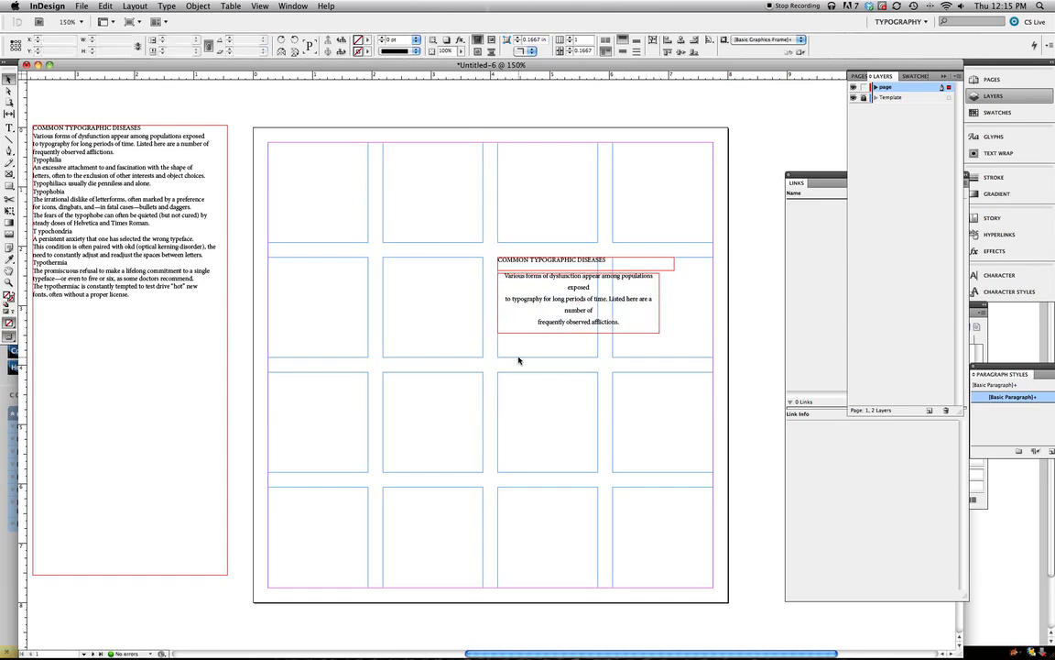
# Rotate the heading frame to 90° and stand it just left of the introductory paragraph, with its lower end on row 2's bottom edge.
pyautogui.click(575, 267)
pyautogui.moveTo(675, 256); pyautogui.dragTo(490, 273)
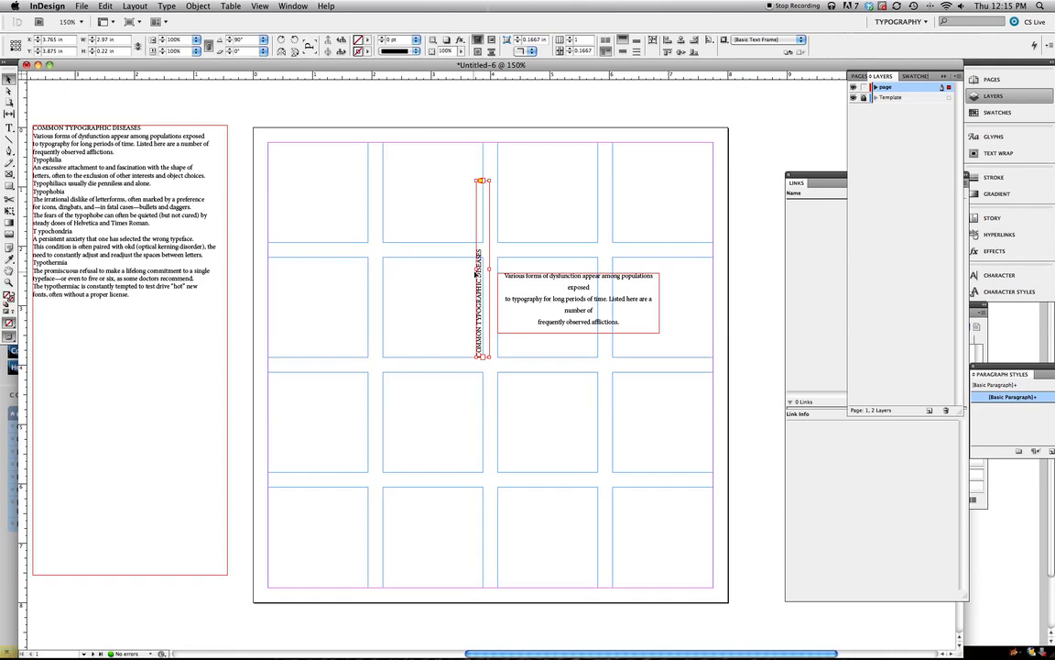
pyautogui.moveTo(479, 273)
pyautogui.mouseDown()
pyautogui.moveTo(420, 274)
pyautogui.moveTo(489, 272)
pyautogui.mouseUp()
pyautogui.click(547, 288)
pyautogui.click(326, 252)
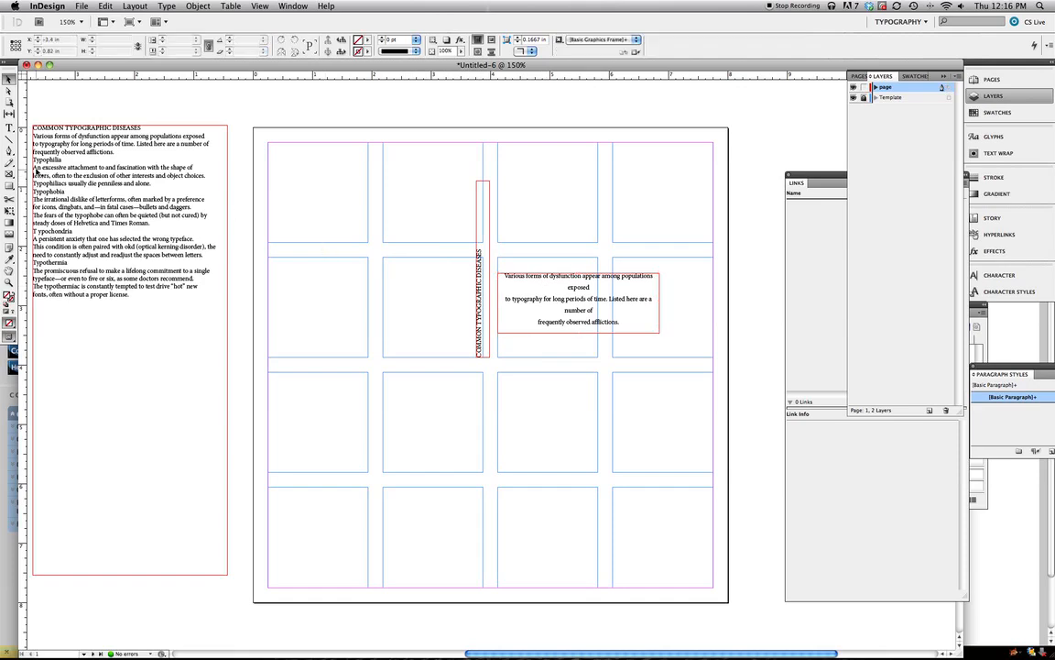
# Copy the Typophilia entry from the pasteboard text into a new frame about 3.63 by 1.01 in across columns 1 and 2 of row 1.
pyautogui.scroll(1, 36, 160)
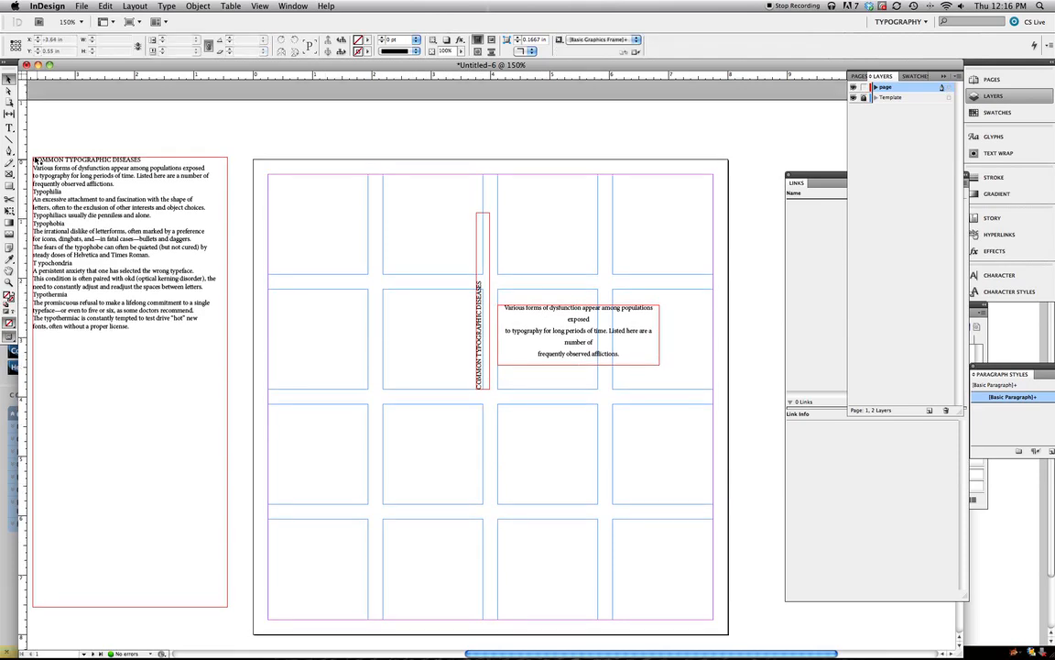
pyautogui.click(11, 128)
pyautogui.moveTo(32, 188); pyautogui.dragTo(153, 215)
pyautogui.press('super')
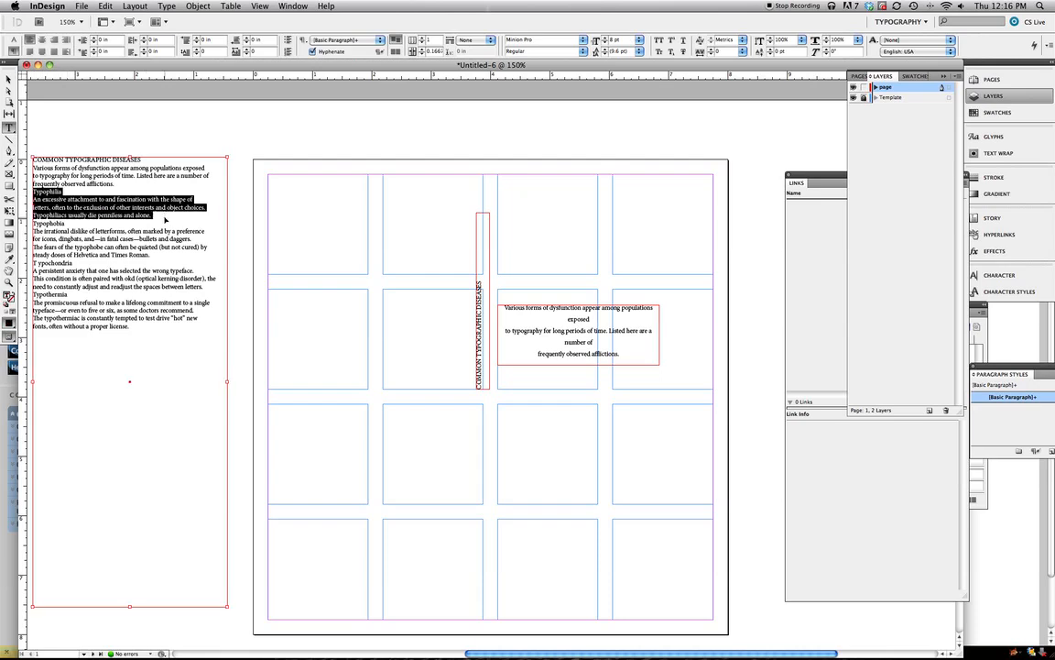
pyautogui.write('Various forms of dysfunction appear among populations exposed to typography for long periods of time. Listed here are a number of frequently observed afflictions.')
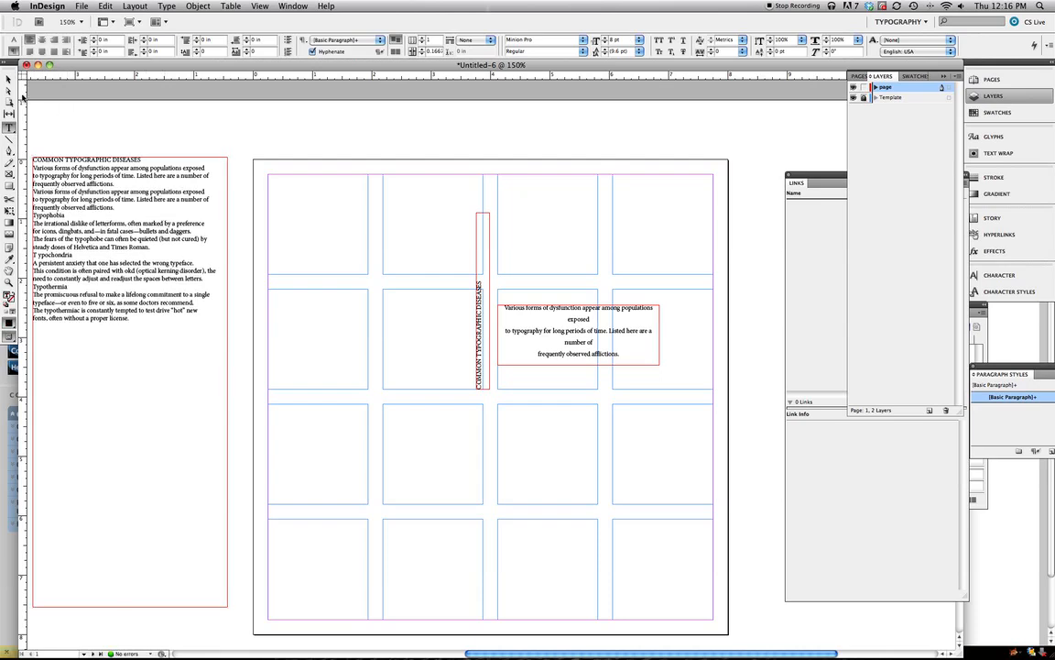
pyautogui.press('super+z')
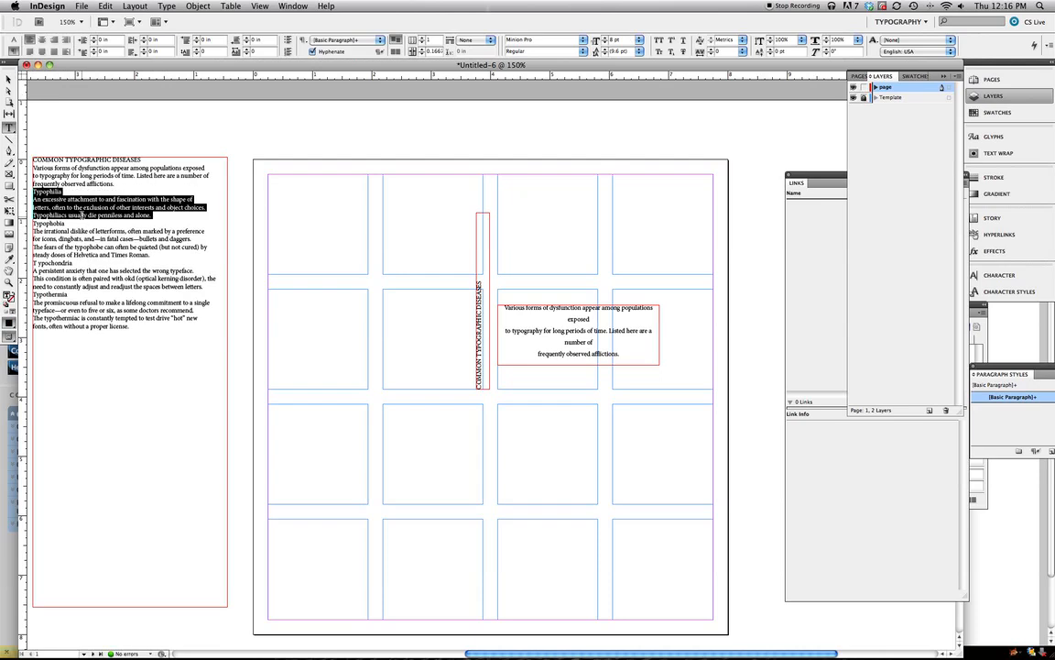
pyautogui.press('super')
pyautogui.moveTo(269, 185); pyautogui.dragTo(484, 247)
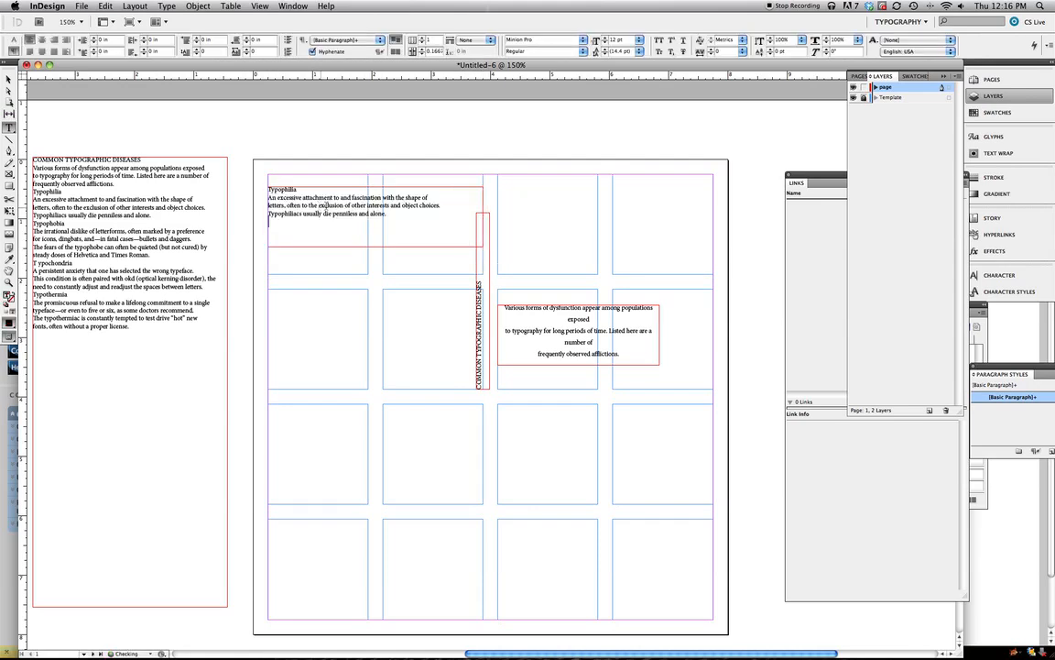
# Set the Typophilia title in the new frame to the Semibold style of Minion Pro.
pyautogui.moveTo(298, 188); pyautogui.dragTo(259, 173)
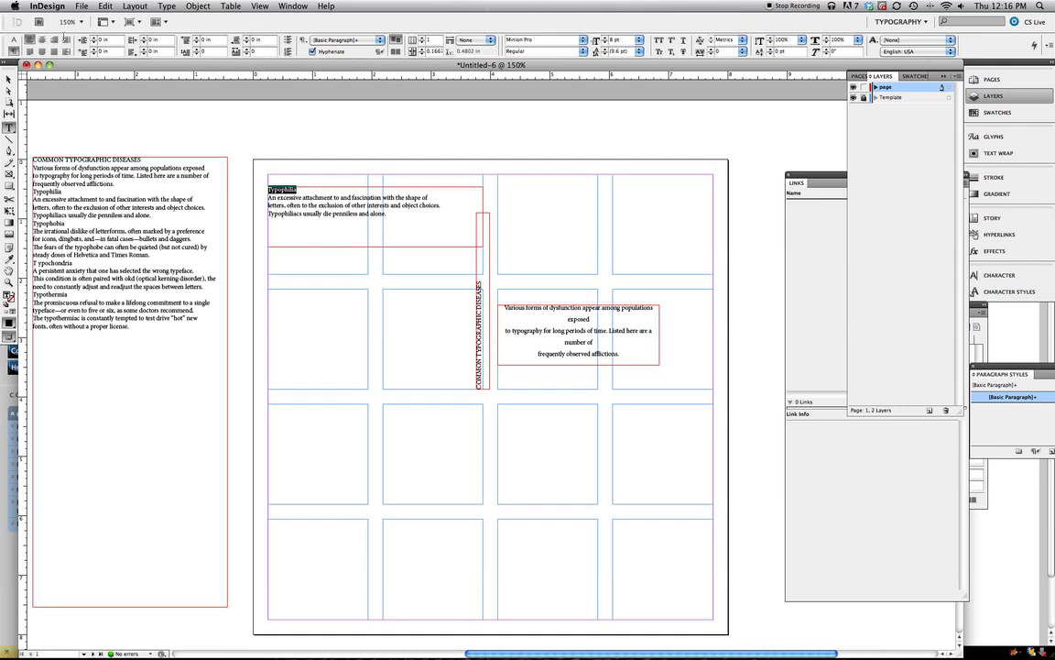
pyautogui.click(12, 39)
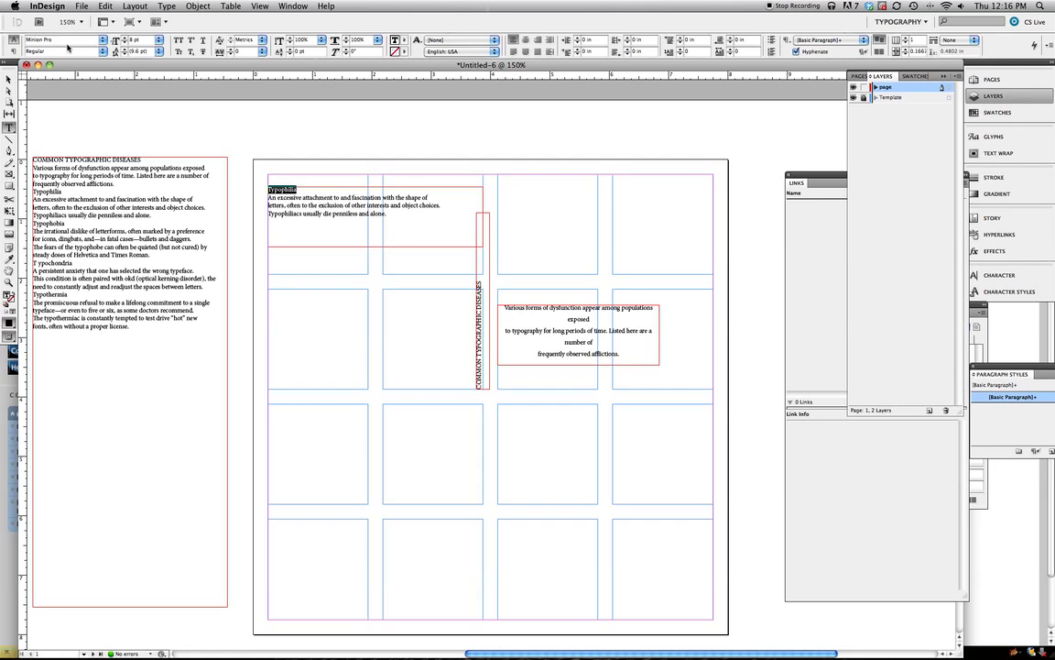
pyautogui.click(103, 51)
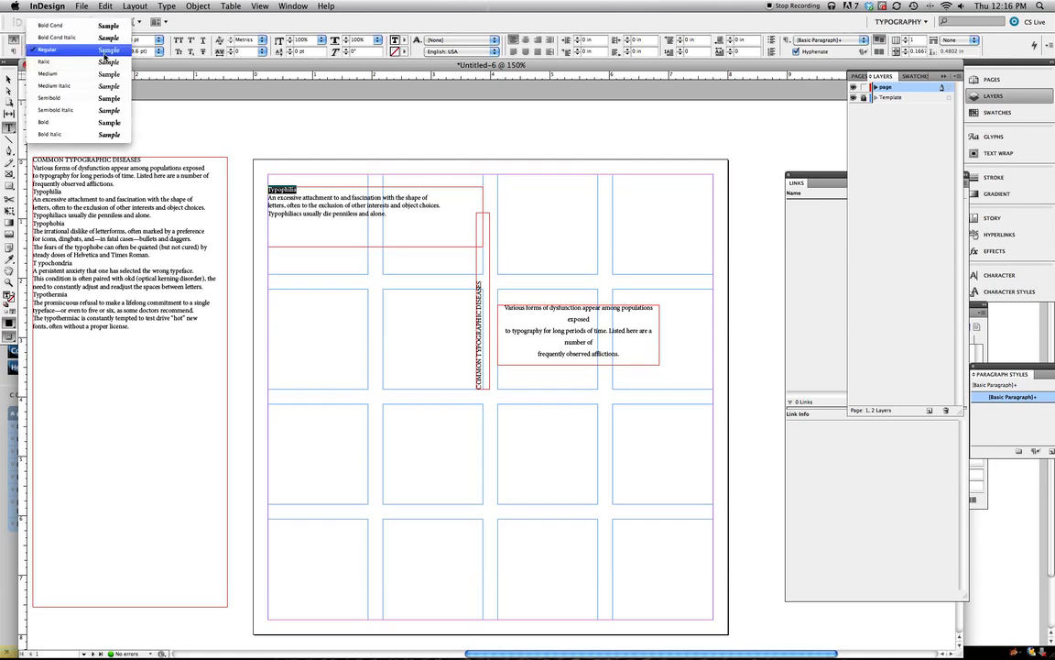
pyautogui.click(105, 98)
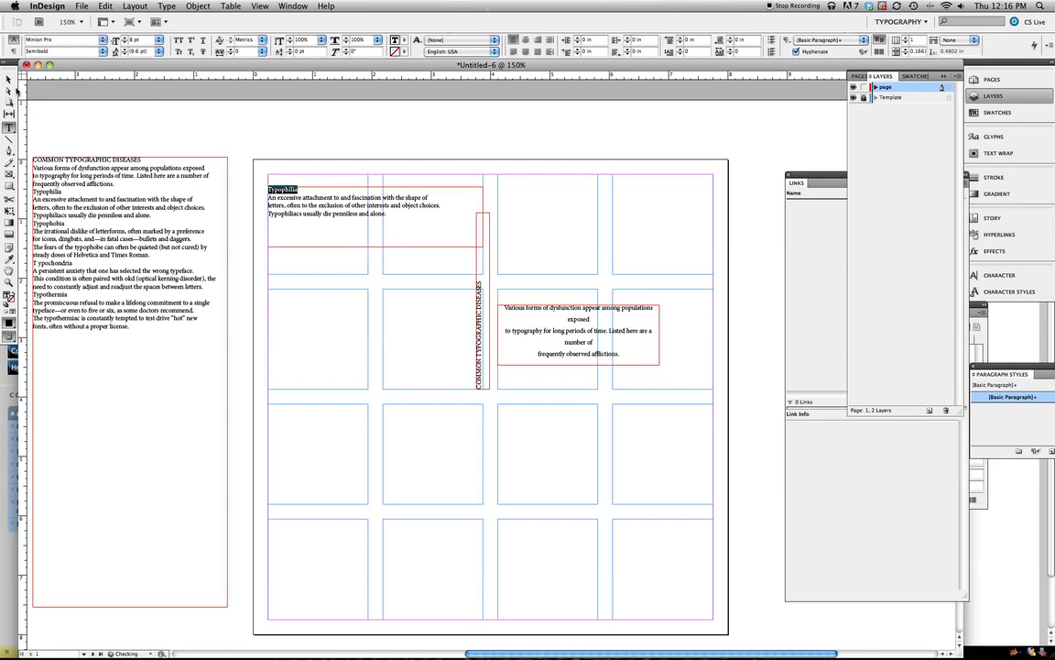
pyautogui.click(9, 79)
pyautogui.click(238, 144)
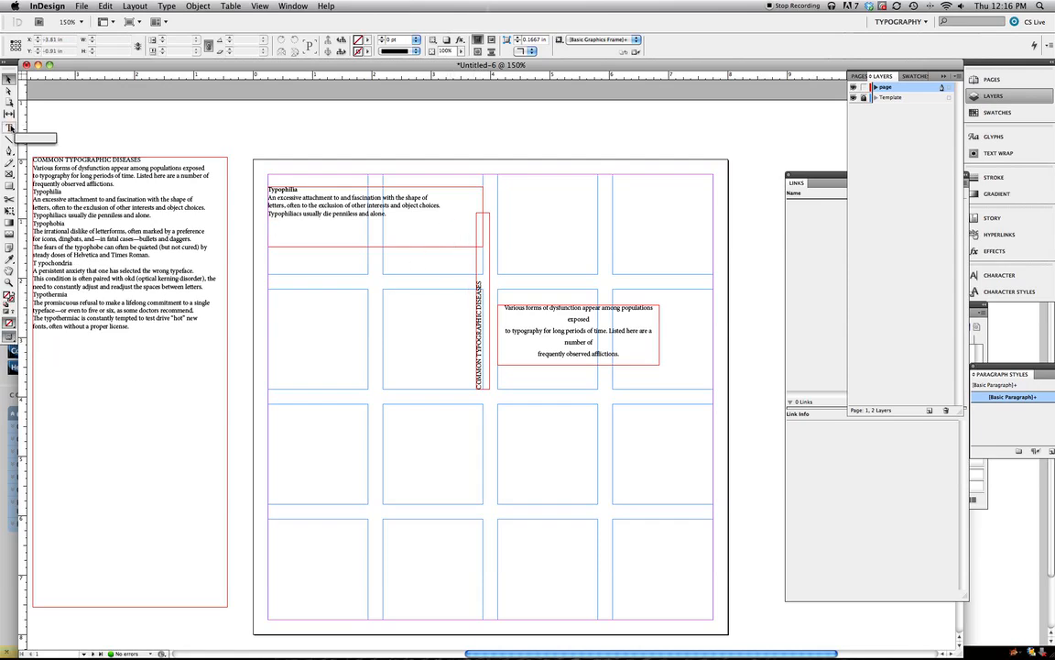
# Give the Typophilia text frame an inset spacing of 0.0625 in on all four sides.
pyautogui.click(12, 81)
pyautogui.click(297, 213)
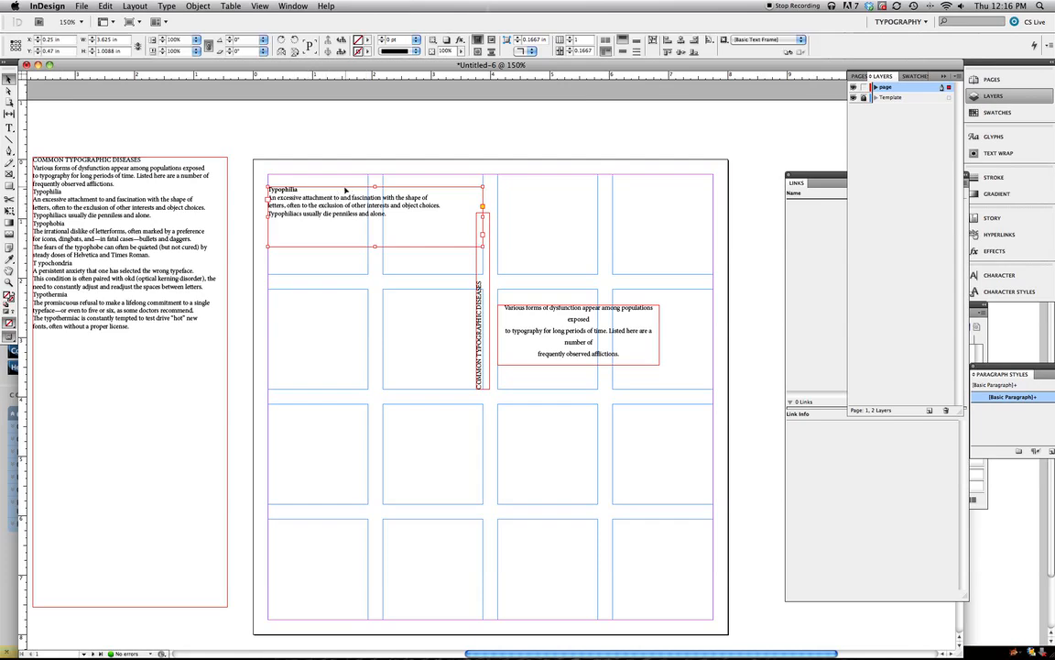
pyautogui.press('super+equal')
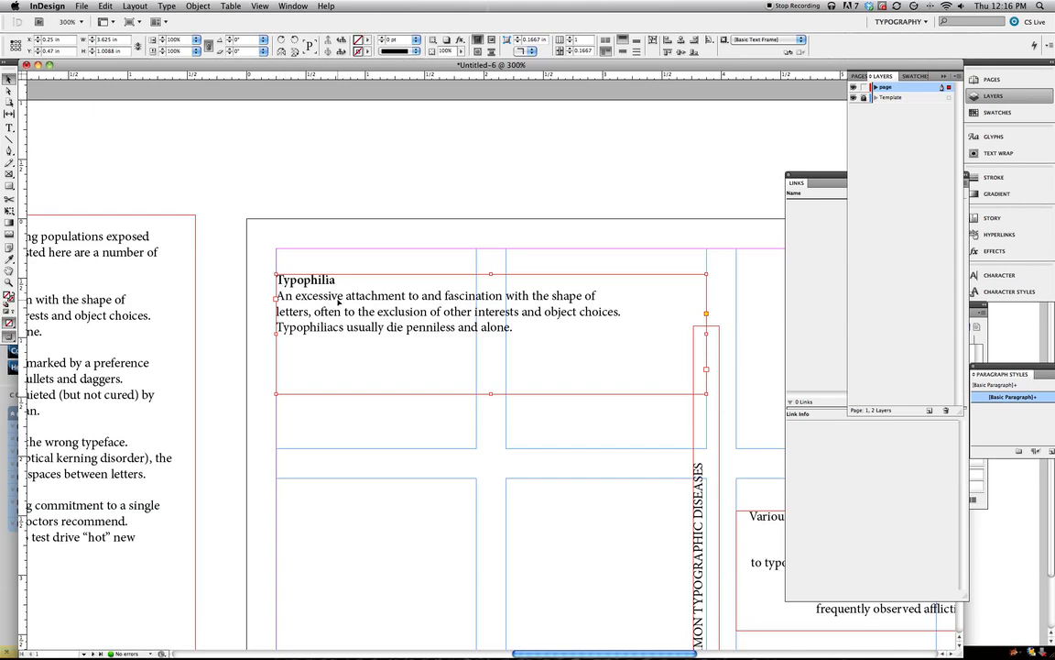
pyautogui.hscroll(-3, 339, 301)
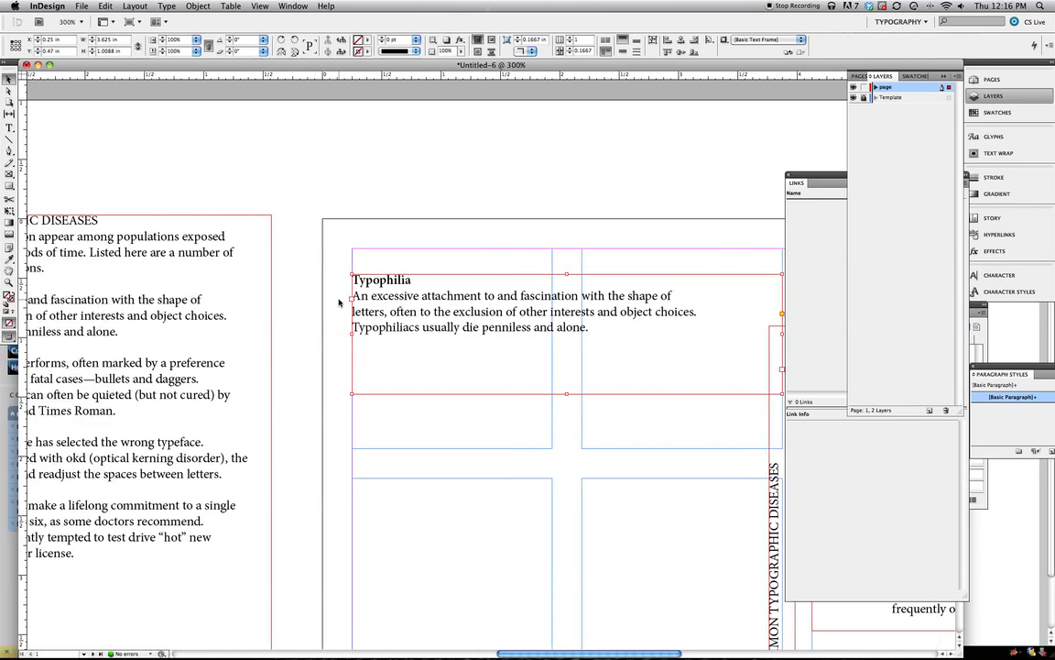
pyautogui.rightClick(386, 300)
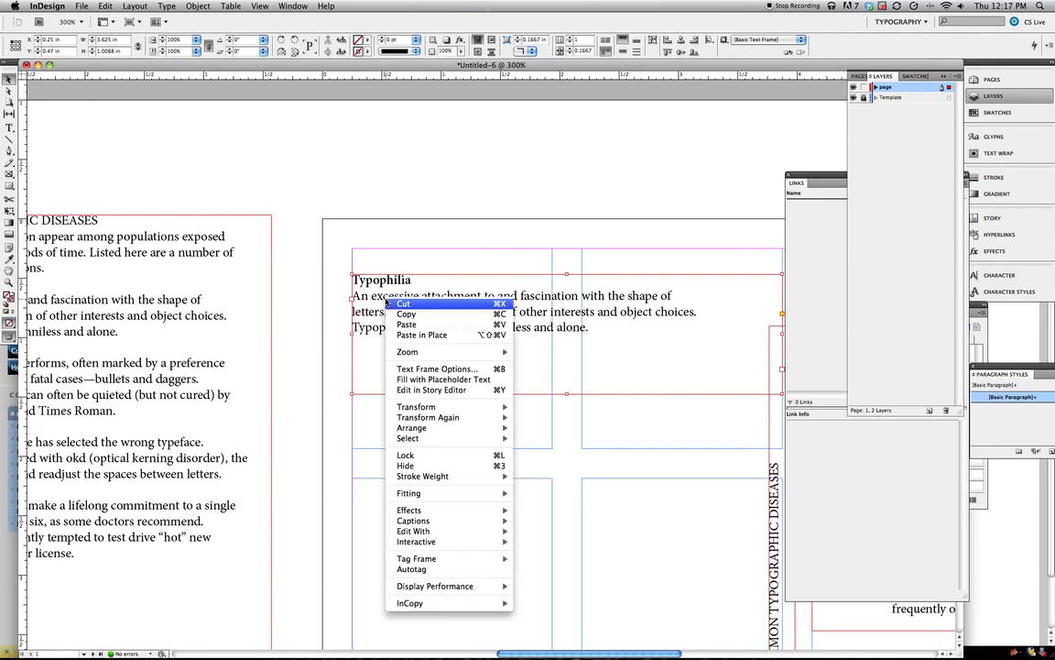
pyautogui.click(438, 369)
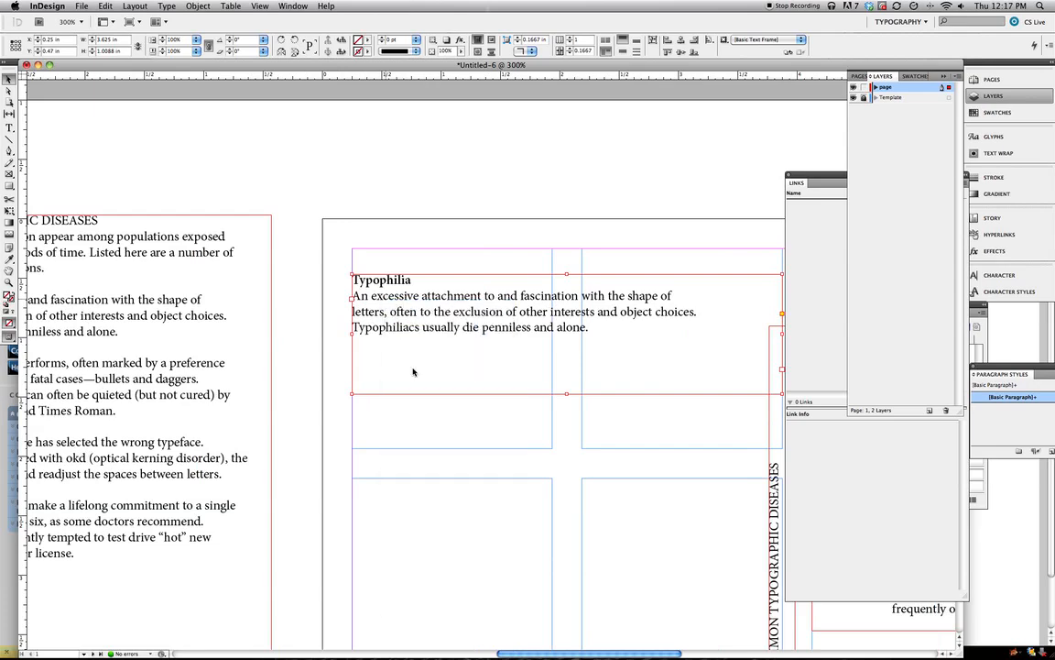
pyautogui.moveTo(414, 210); pyautogui.dragTo(596, 204)
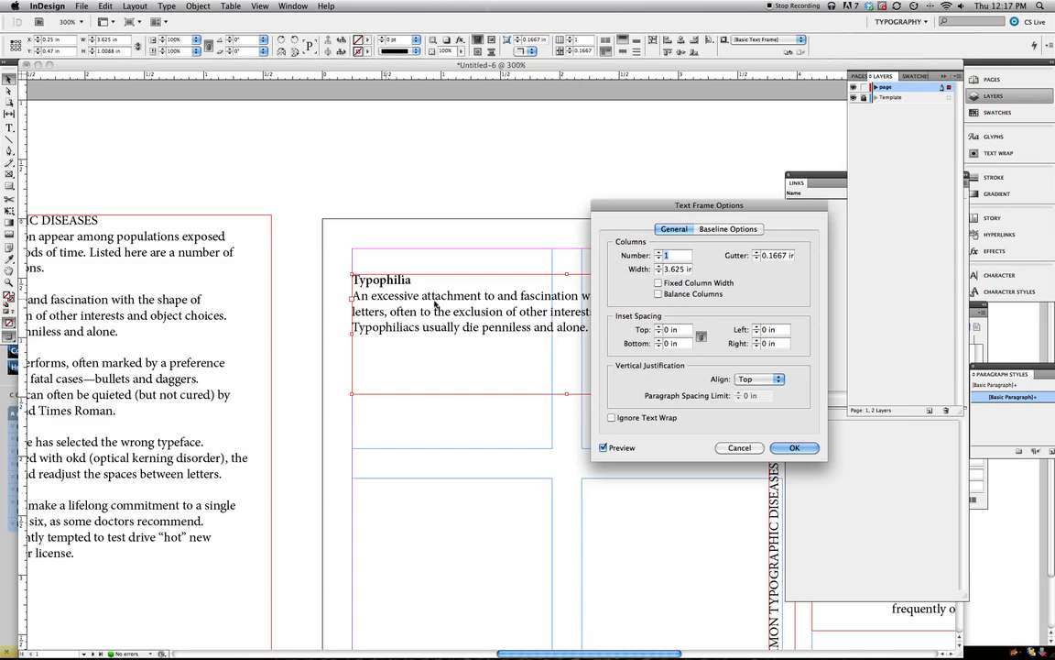
pyautogui.click(658, 327)
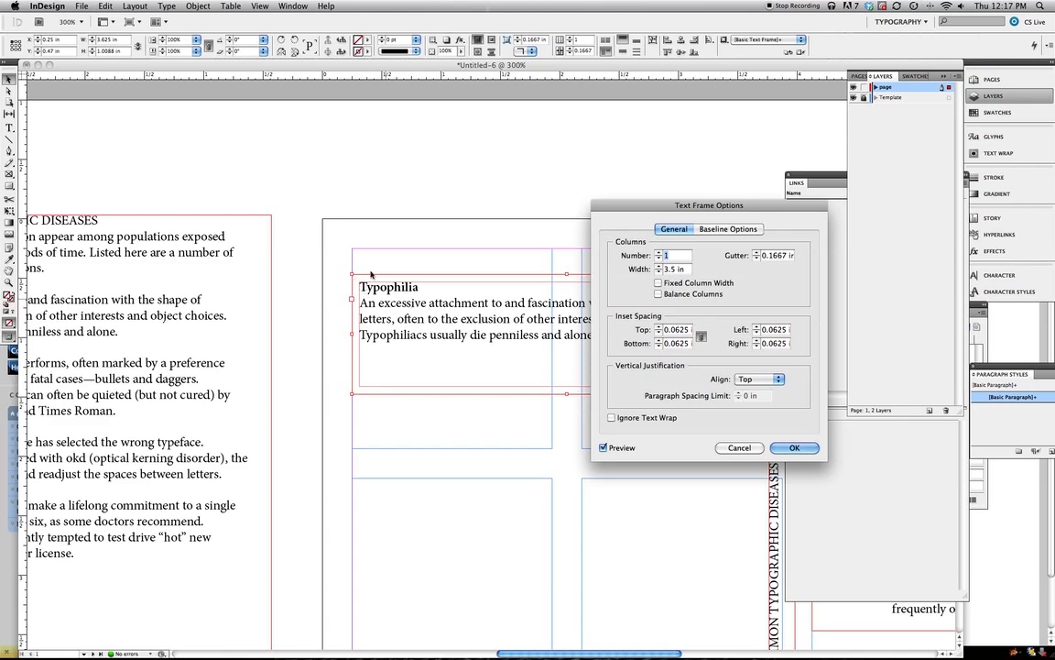
pyautogui.click(793, 447)
pyautogui.click(491, 153)
pyautogui.press('super+minus')
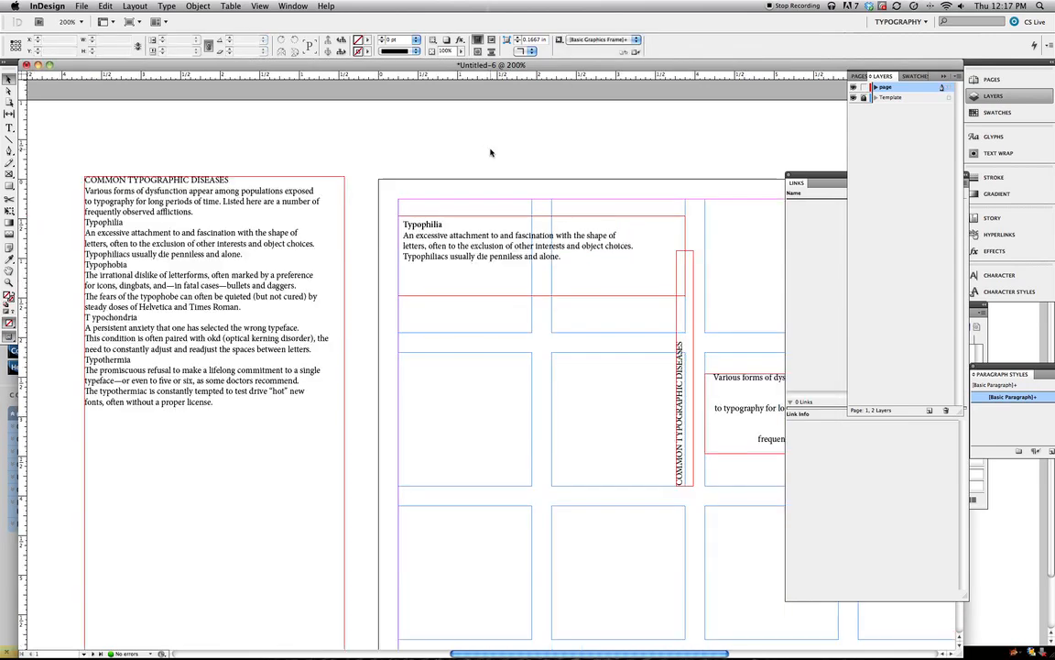
# Move the vertical heading frame to page 1's left margin, with its lower end on row 3's bottom edge.
pyautogui.press('super+minus')
pyautogui.moveTo(623, 165); pyautogui.dragTo(389, 162)
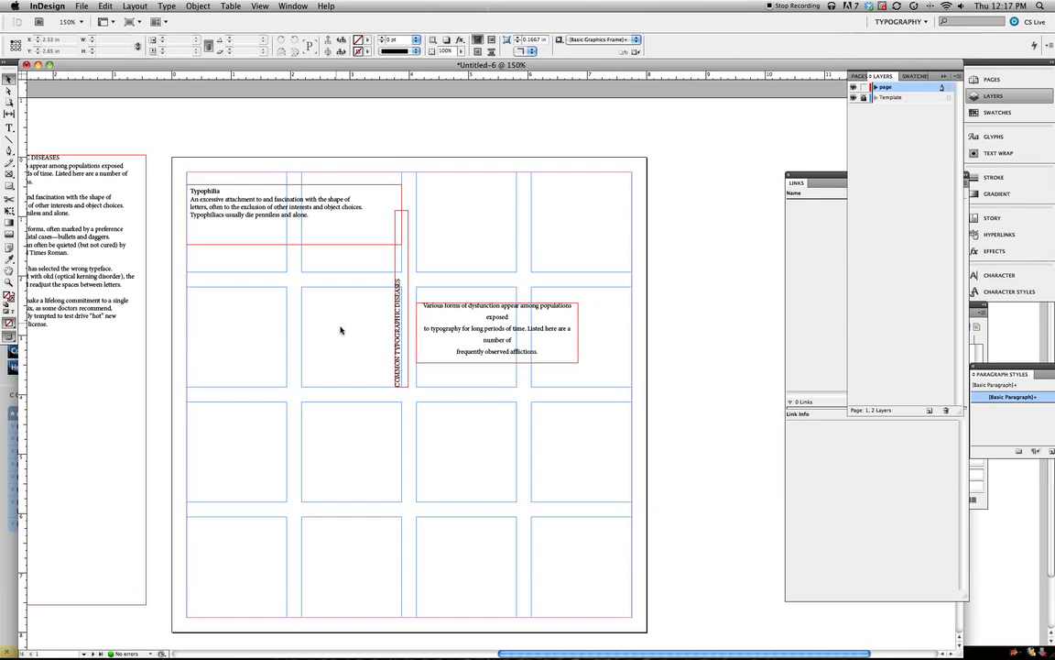
pyautogui.click(400, 325)
pyautogui.moveTo(401, 326); pyautogui.dragTo(193, 439)
# Rotate the introductory paragraph frame to 90° and place it just right of the vertical heading in column 1.
pyautogui.click(578, 304)
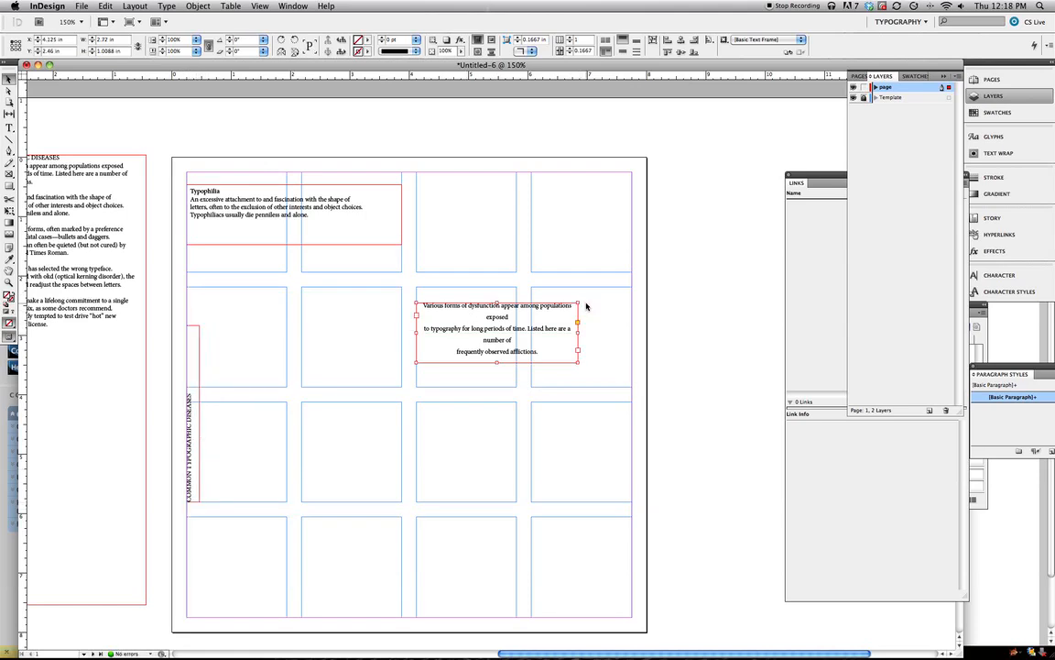
pyautogui.moveTo(580, 296); pyautogui.dragTo(463, 266)
pyautogui.moveTo(474, 316); pyautogui.dragTo(208, 413)
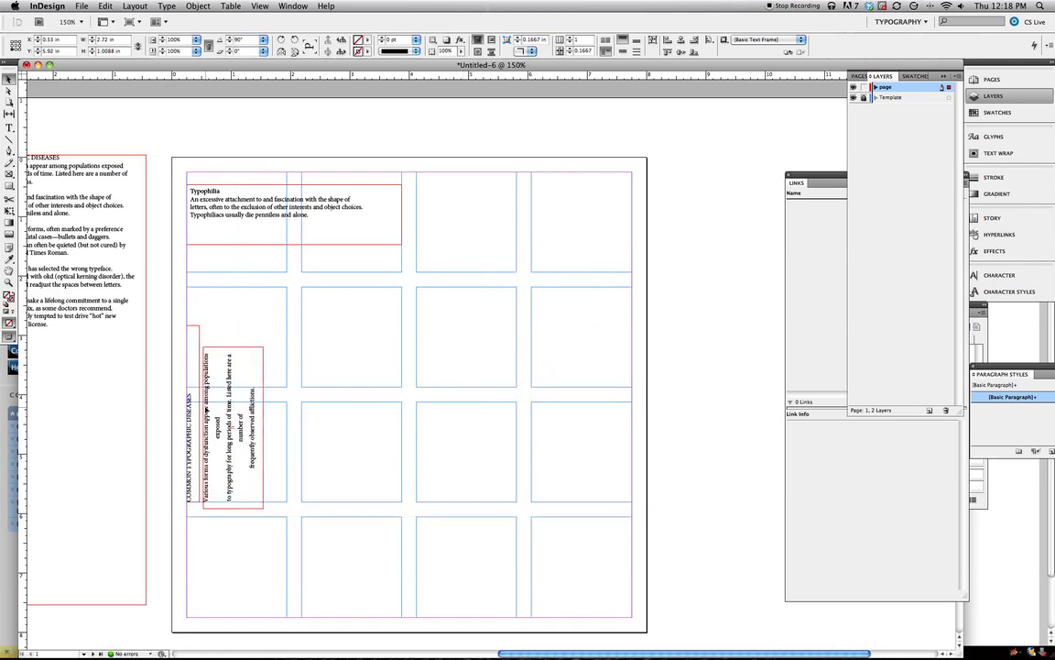
pyautogui.click(153, 405)
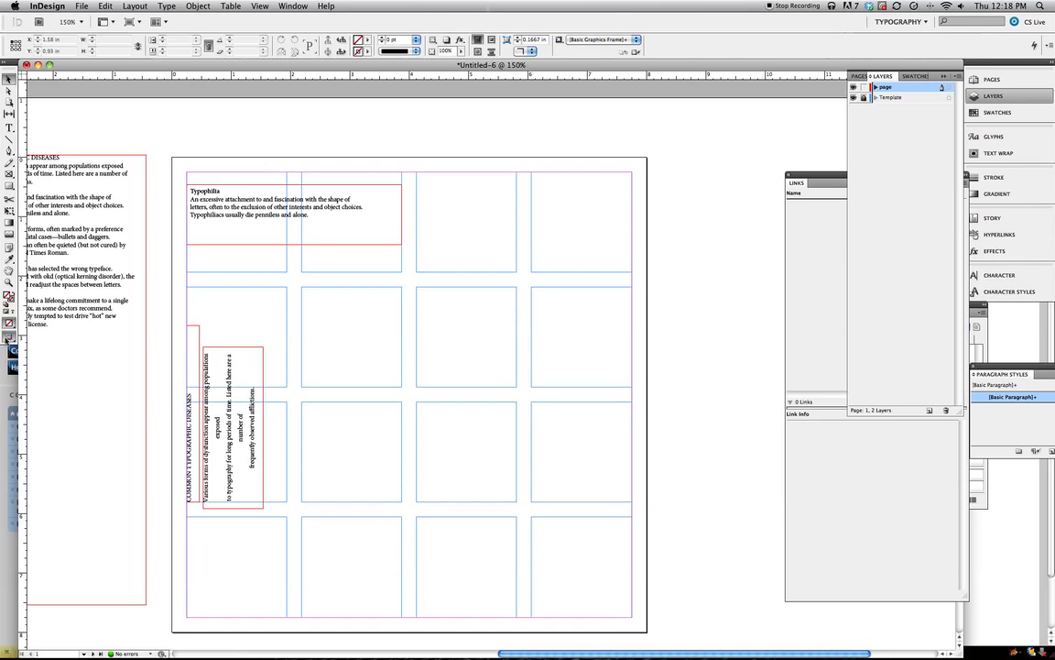
# Check page 1 in Preview mode and return to Normal view.
pyautogui.moveTo(7, 337); pyautogui.dragTo(38, 314)
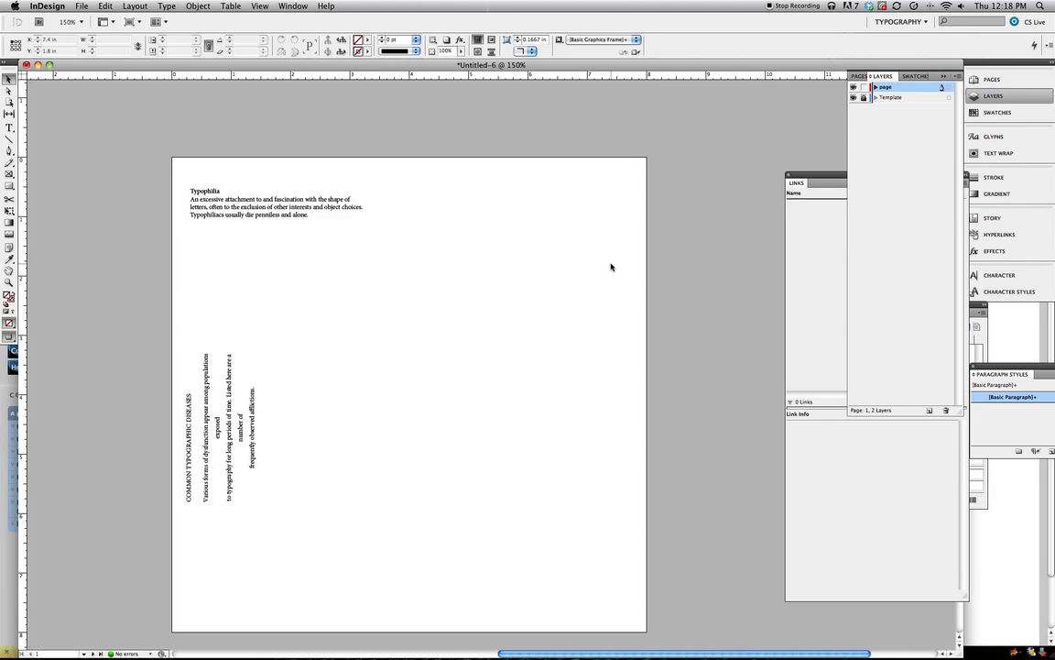
pyautogui.click(10, 339)
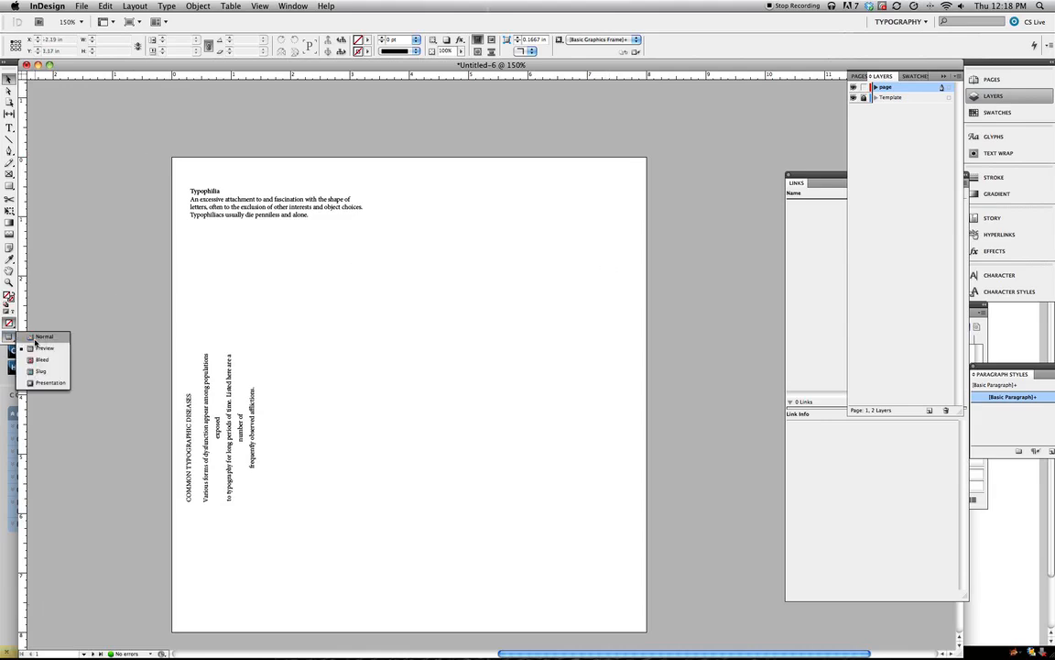
pyautogui.click(37, 337)
pyautogui.click(795, 240)
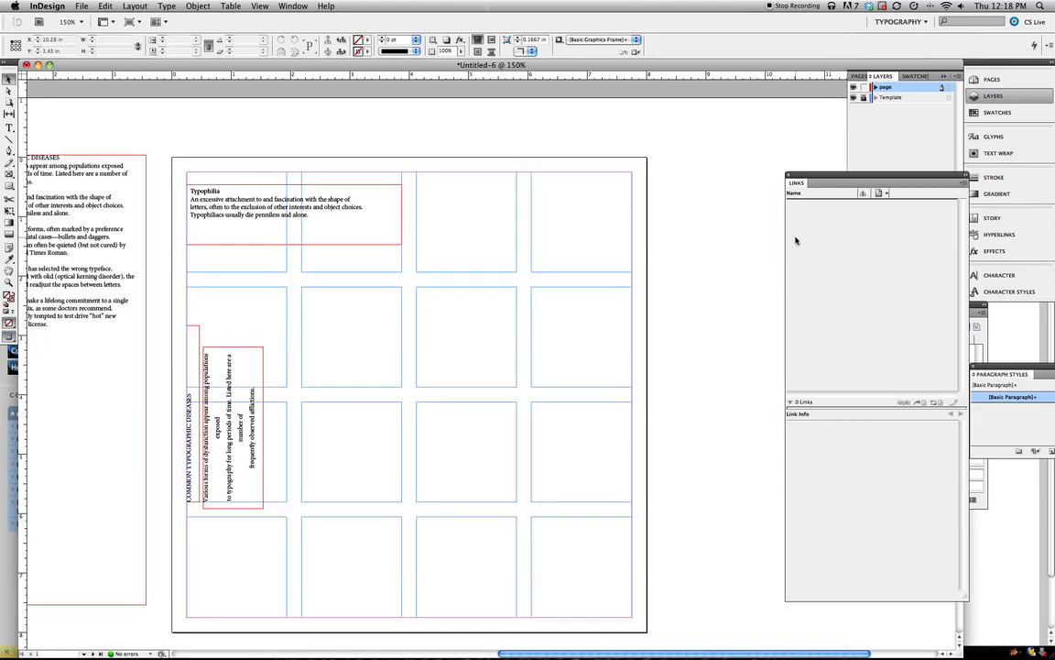
# Unlock the Template layer and go to page 3.
pyautogui.click(863, 98)
pyautogui.click(859, 76)
pyautogui.click(917, 172)
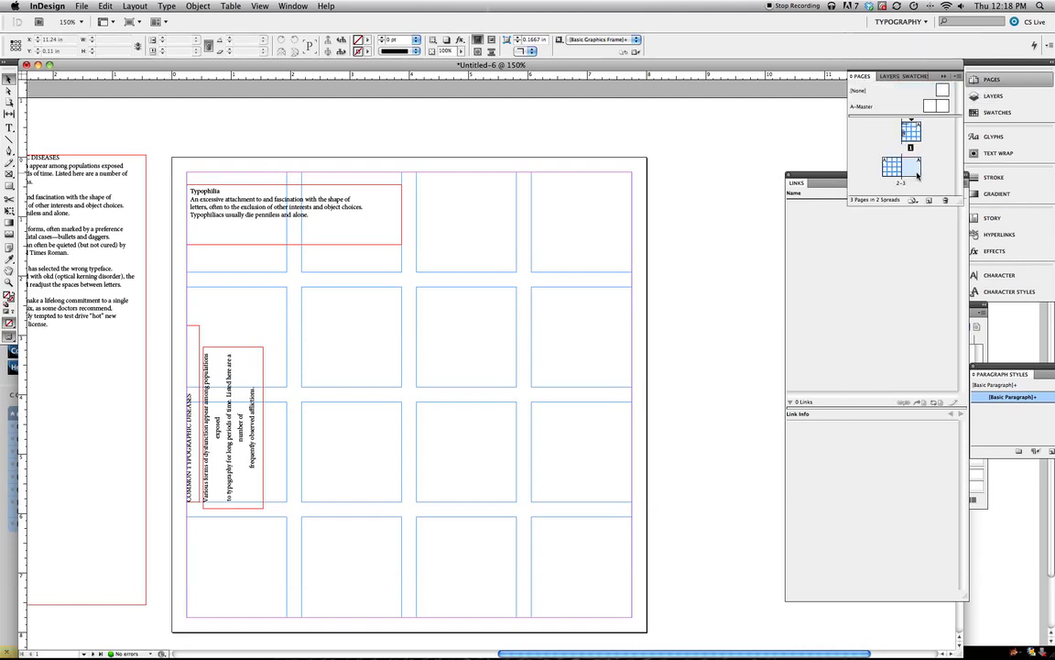
pyautogui.doubleClick(917, 172)
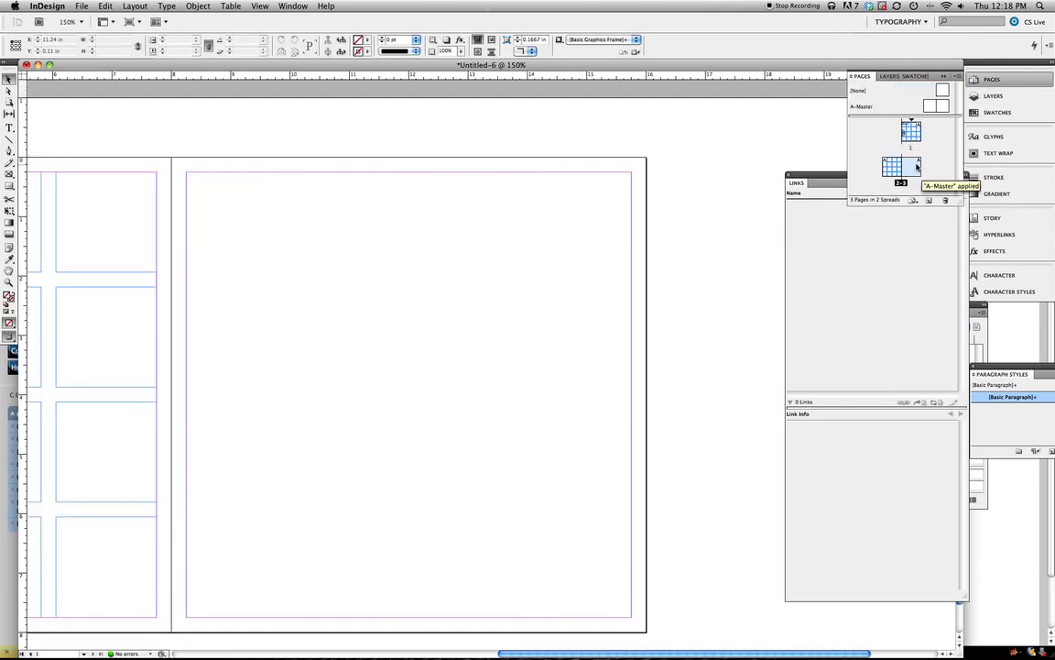
pyautogui.click(885, 76)
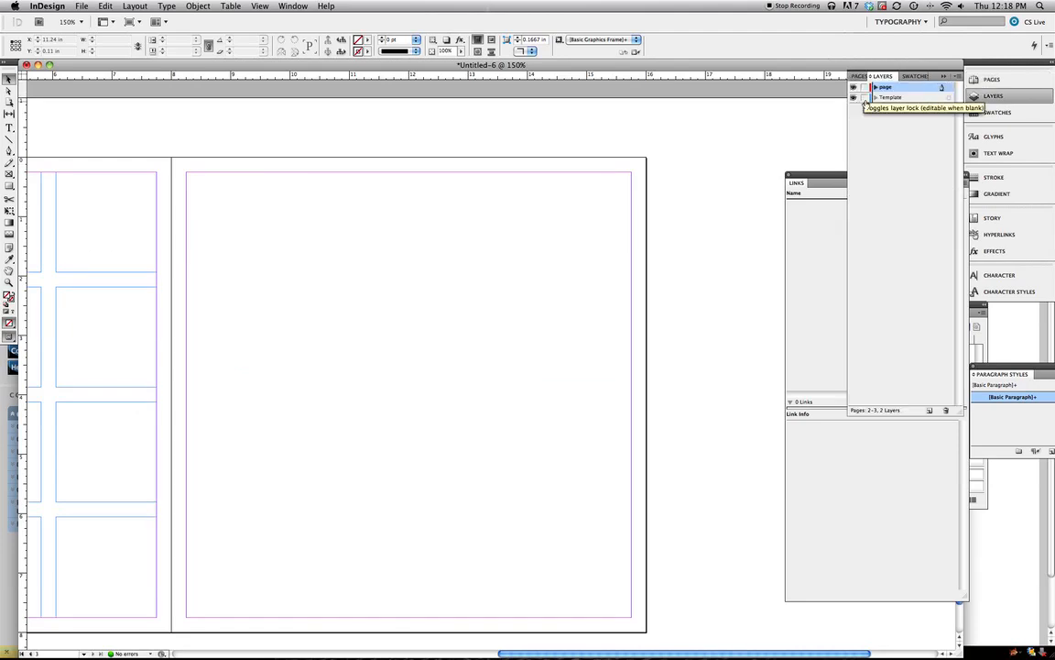
pyautogui.click(860, 76)
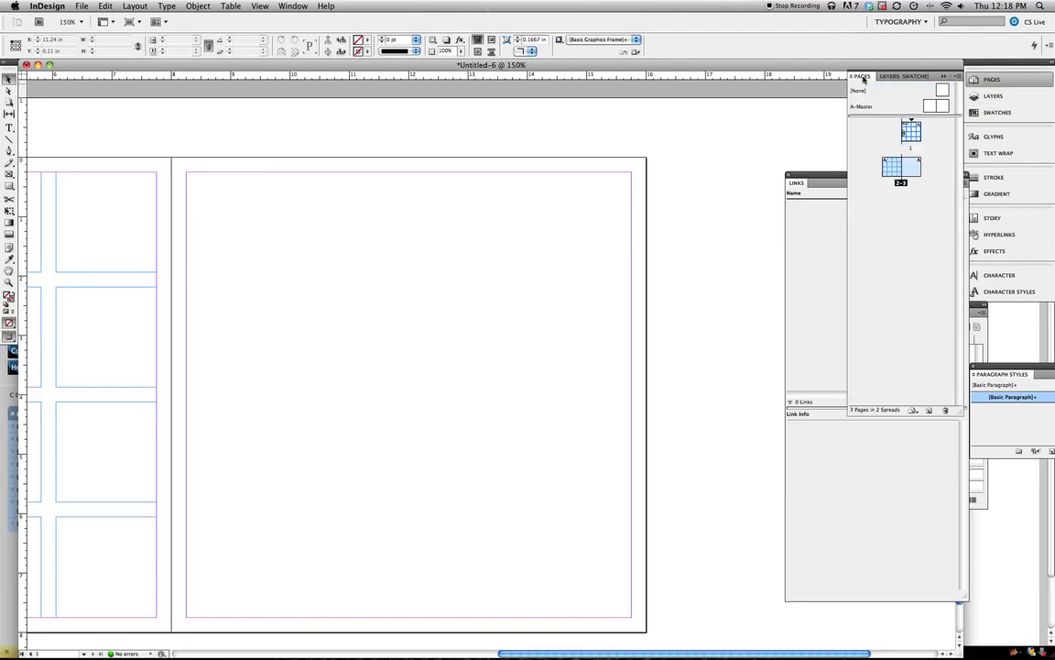
pyautogui.doubleClick(914, 169)
# Fill page 3's margins with a 4 x 4 grid of text frames and lock the Template layer.
pyautogui.click(9, 127)
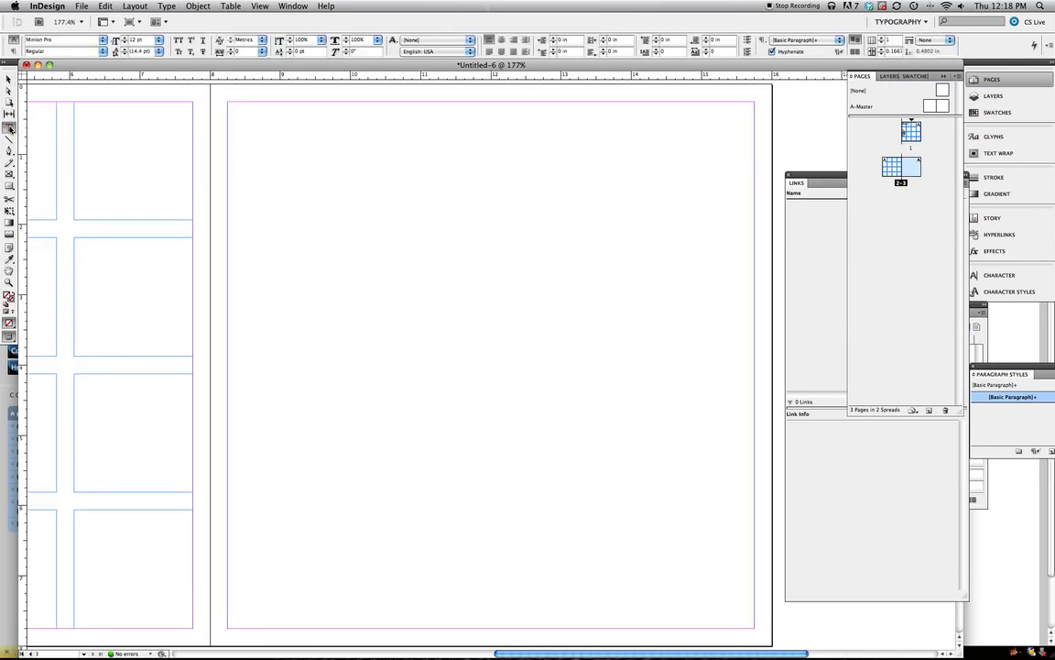
pyautogui.moveTo(227, 101); pyautogui.dragTo(755, 627)
pyautogui.press('Right')
pyautogui.press('Right')
pyautogui.press('Right')
pyautogui.press('Up')
pyautogui.press('Up')
pyautogui.press('Up')
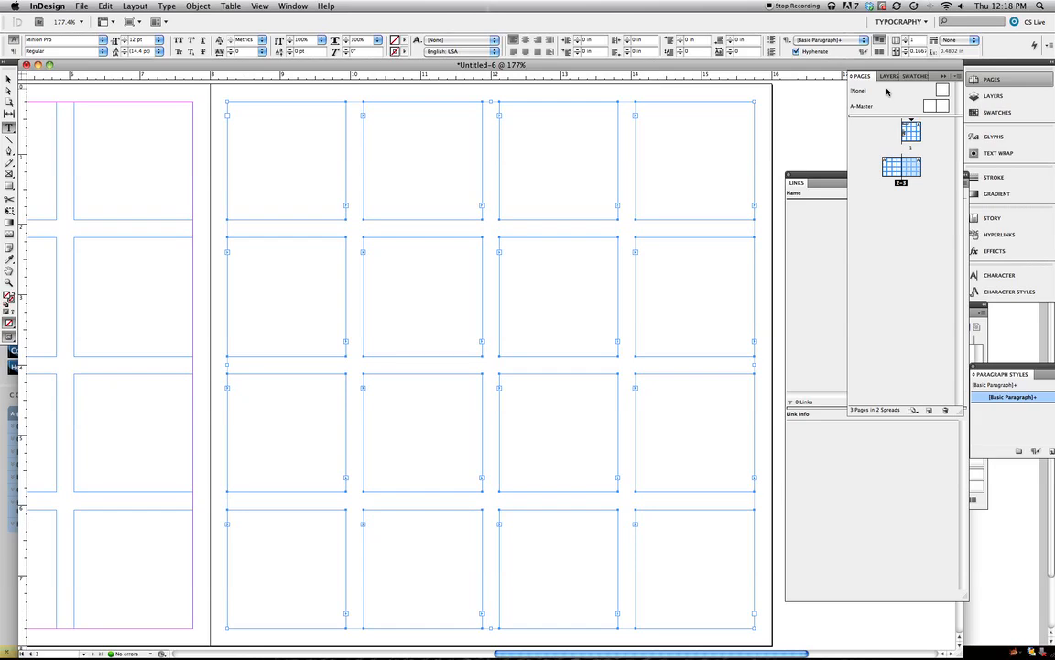
pyautogui.click(883, 77)
pyautogui.click(865, 98)
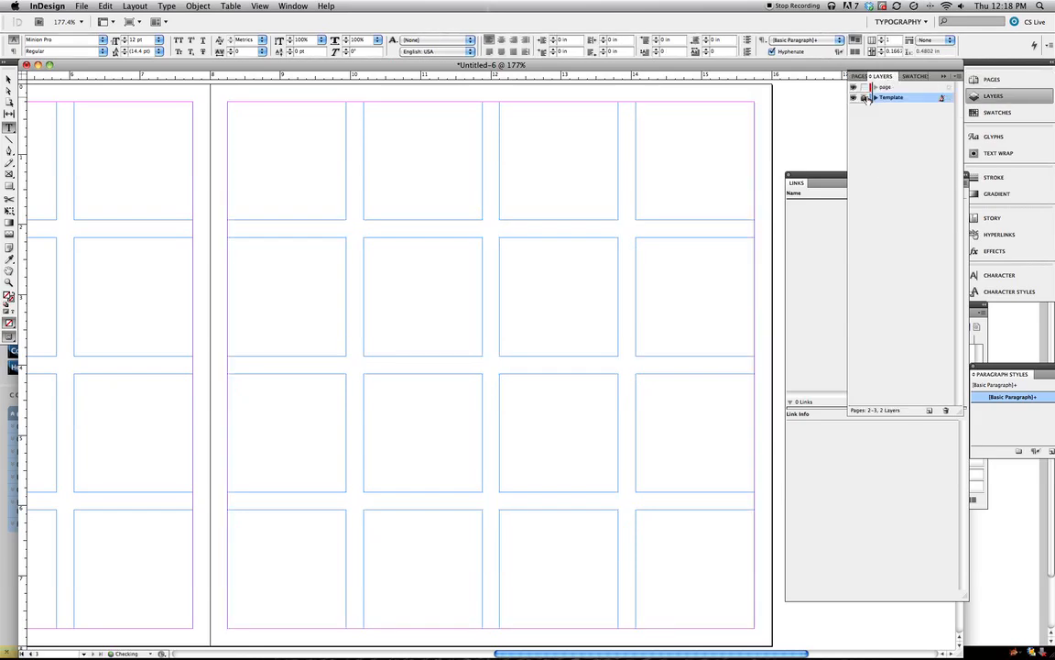
# Add a layer named Page 3 and lock the page layer.
pyautogui.click(928, 410)
pyautogui.doubleClick(940, 97)
pyautogui.write('Page 3')
pyautogui.press('Return')
pyautogui.click(864, 87)
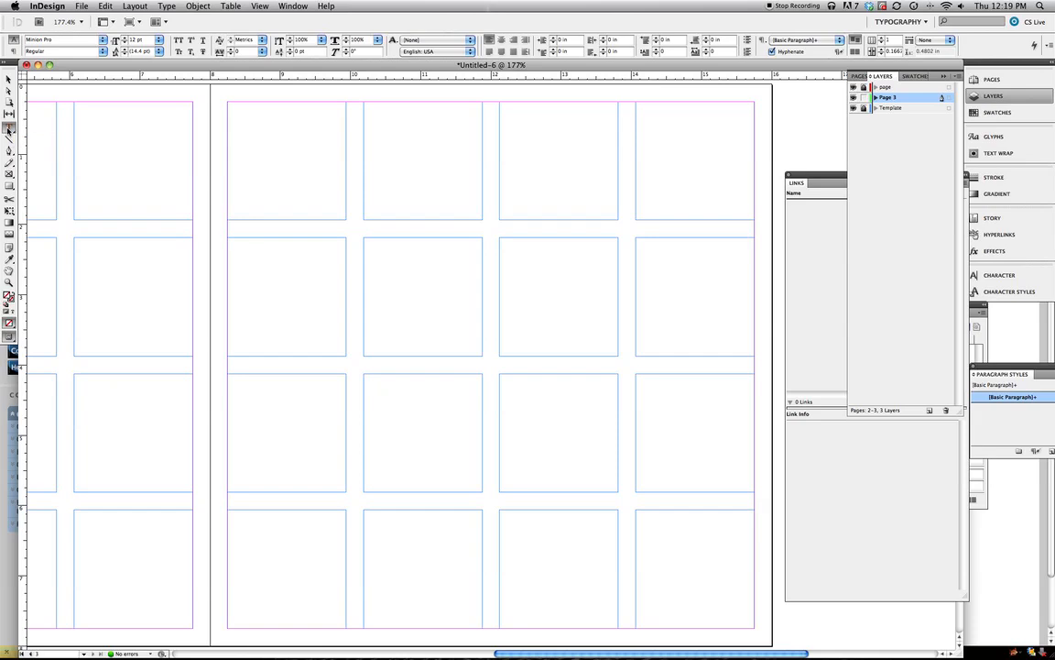
# Draw a wide text frame across rows 1 and 2 of page 3 and copy the COMMON TYPOGRAPHIC DISEASES heading from the pasteboard text into it.
pyautogui.moveTo(274, 204); pyautogui.dragTo(732, 285)
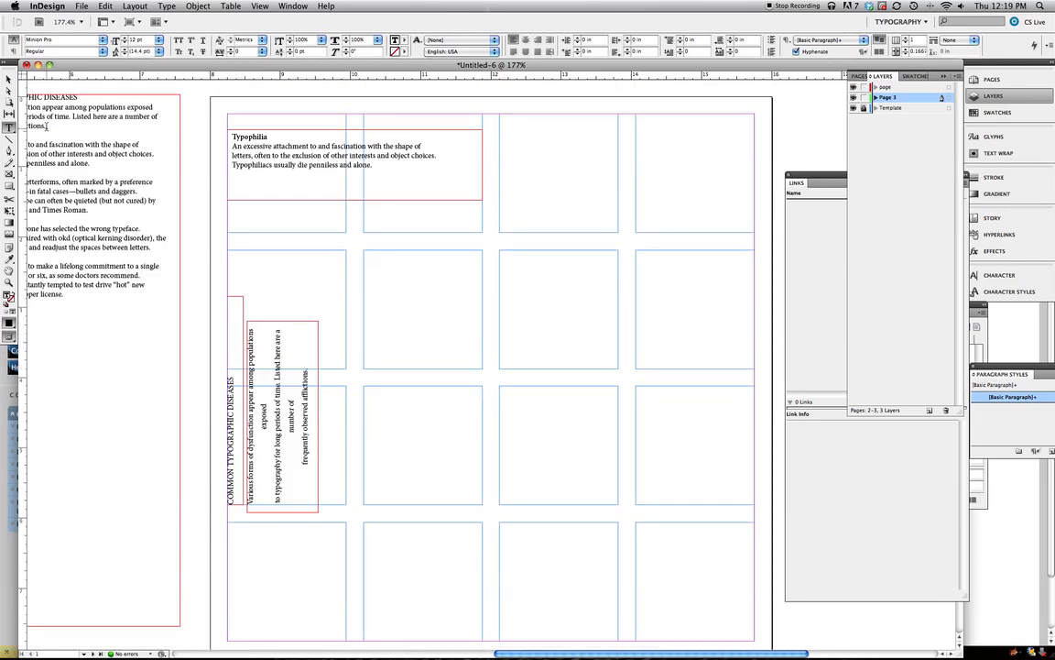
pyautogui.hscroll(-5, 44, 119)
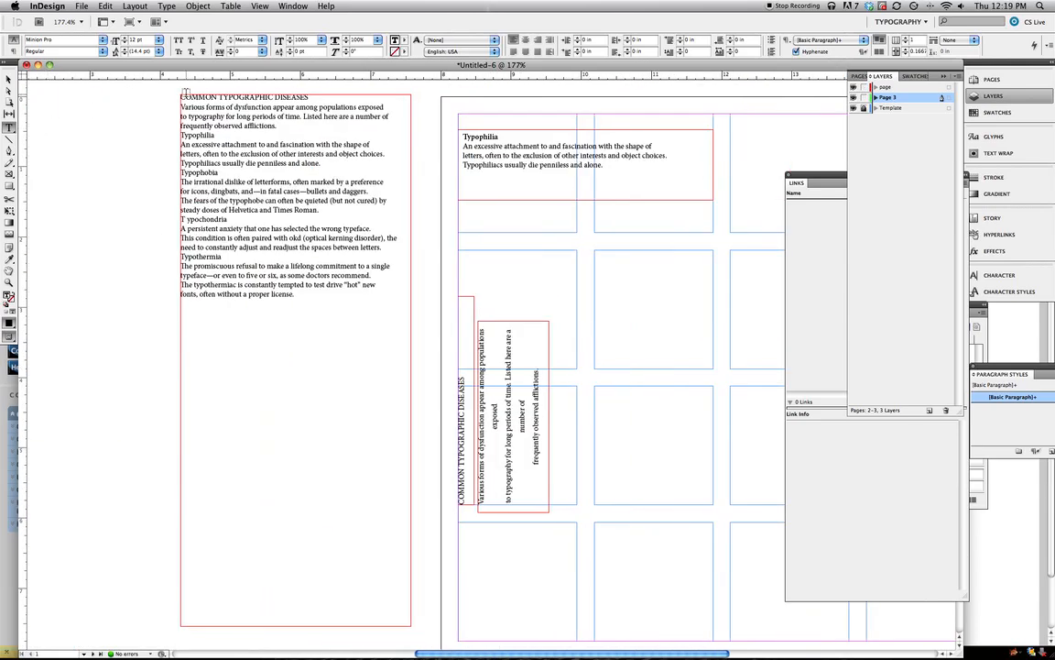
pyautogui.scroll(2, 188, 91)
pyautogui.click(180, 172)
pyautogui.moveTo(181, 172); pyautogui.dragTo(312, 171)
pyautogui.press('cmd+c')
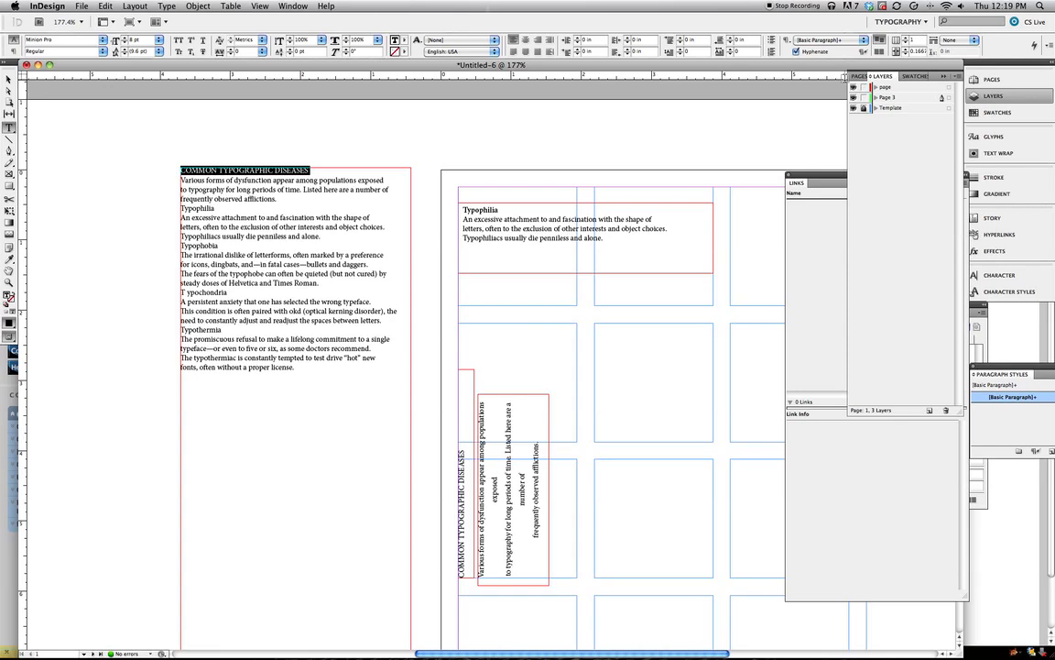
pyautogui.click(858, 76)
pyautogui.doubleClick(903, 168)
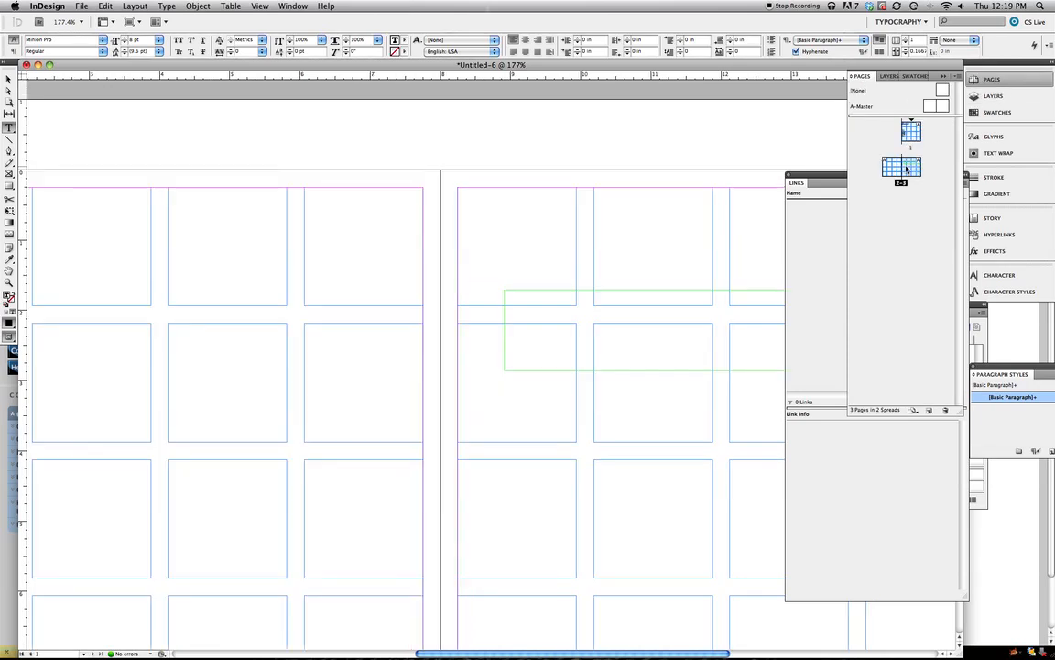
pyautogui.click(556, 310)
pyautogui.press('cmd+v')
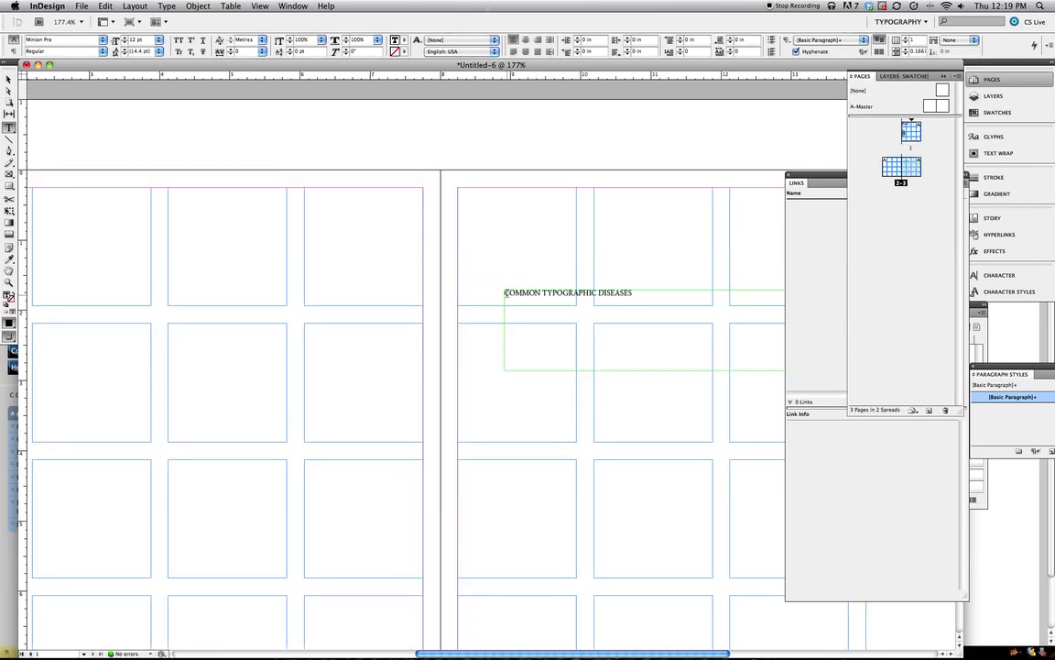
# Enlarge the COMMON TYPOGRAPHIC DISEASES heading on page 3 to about 31 pt.
pyautogui.press('cmd+a')
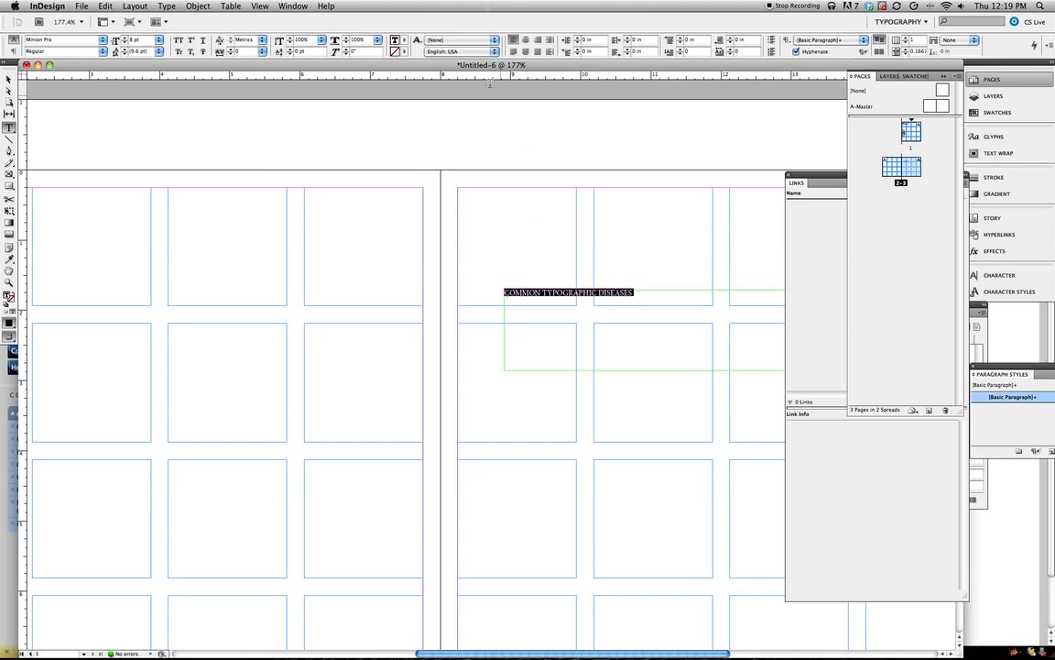
pyautogui.click(126, 42)
pyautogui.click(126, 42)
pyautogui.click(126, 43)
pyautogui.click(126, 42)
pyautogui.click(125, 42)
pyautogui.click(126, 42)
pyautogui.click(126, 42)
pyautogui.click(126, 42)
pyautogui.click(126, 42)
pyautogui.click(126, 42)
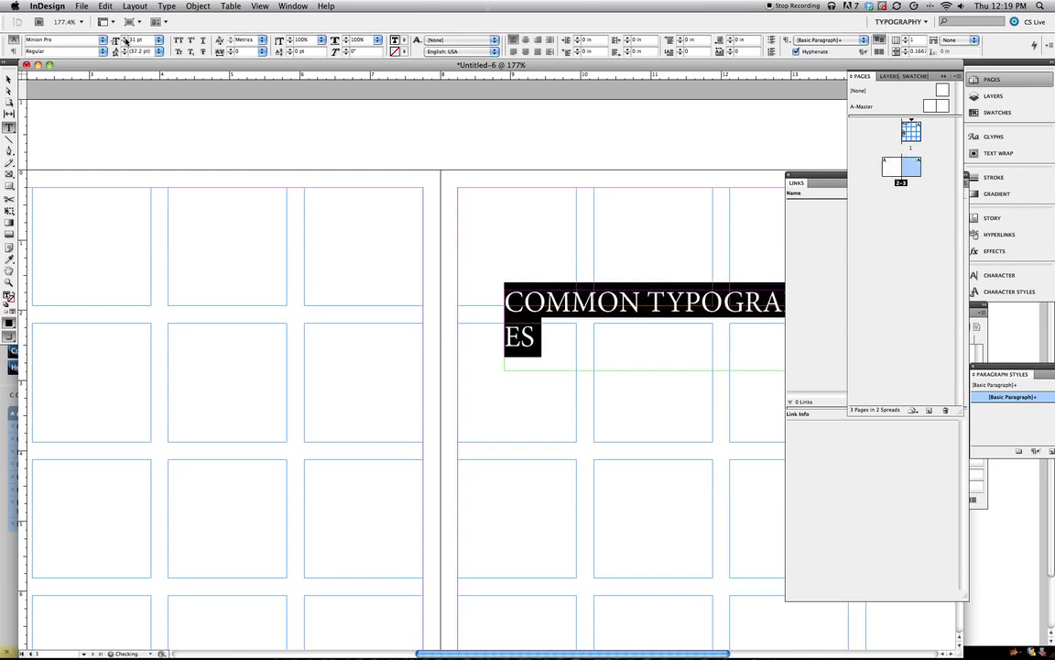
pyautogui.click(126, 42)
# Resize the page 3 heading frame to about 7.56 by 0.82 in so the heading fits on one line.
pyautogui.click(9, 81)
pyautogui.moveTo(691, 297); pyautogui.dragTo(385, 279)
pyautogui.moveTo(656, 352); pyautogui.dragTo(728, 328)
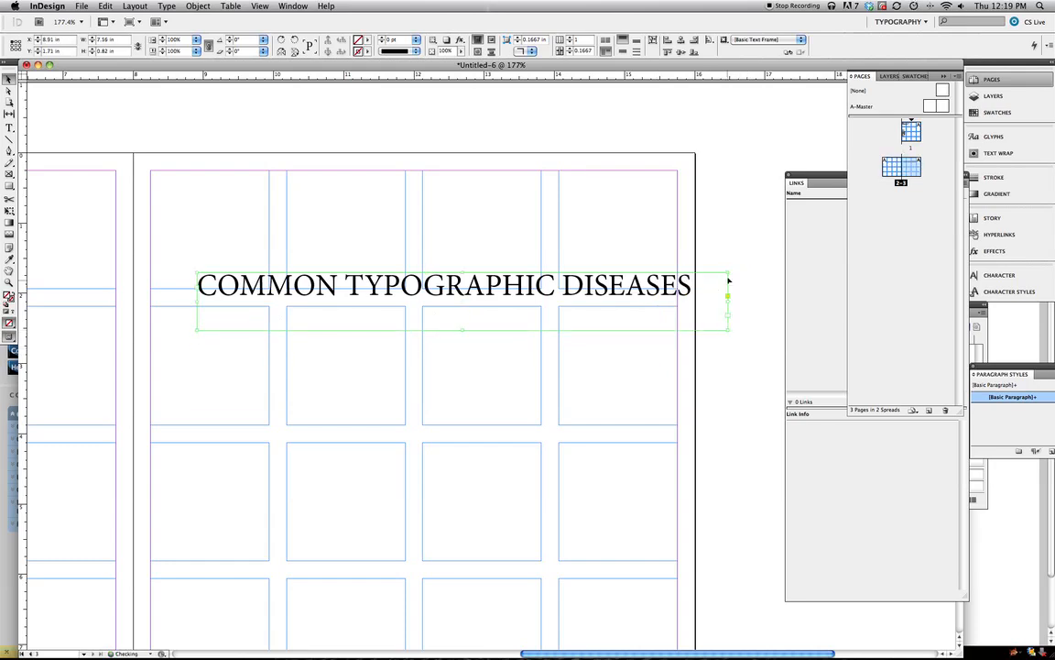
# Rotate the page 3 heading frame to -90° and align it to the page's top and right margins.
pyautogui.moveTo(736, 272); pyautogui.dragTo(477, 548)
pyautogui.moveTo(444, 217); pyautogui.dragTo(709, 307)
pyautogui.scroll(-2, 727, 377)
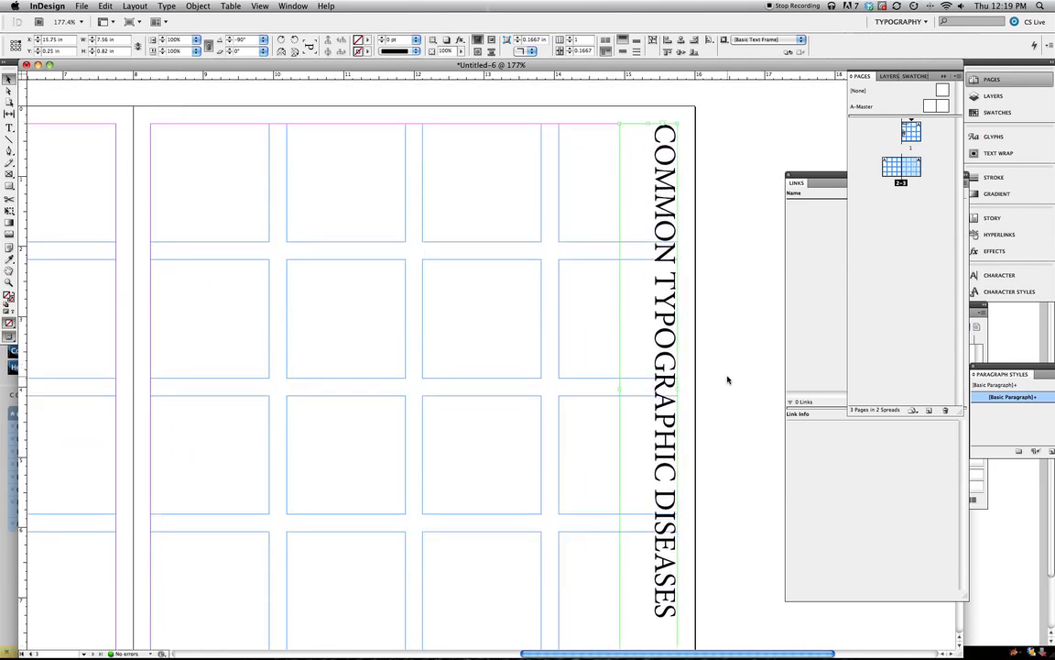
pyautogui.scroll(-3, 727, 379)
pyautogui.scroll(3, 728, 377)
pyautogui.click(714, 330)
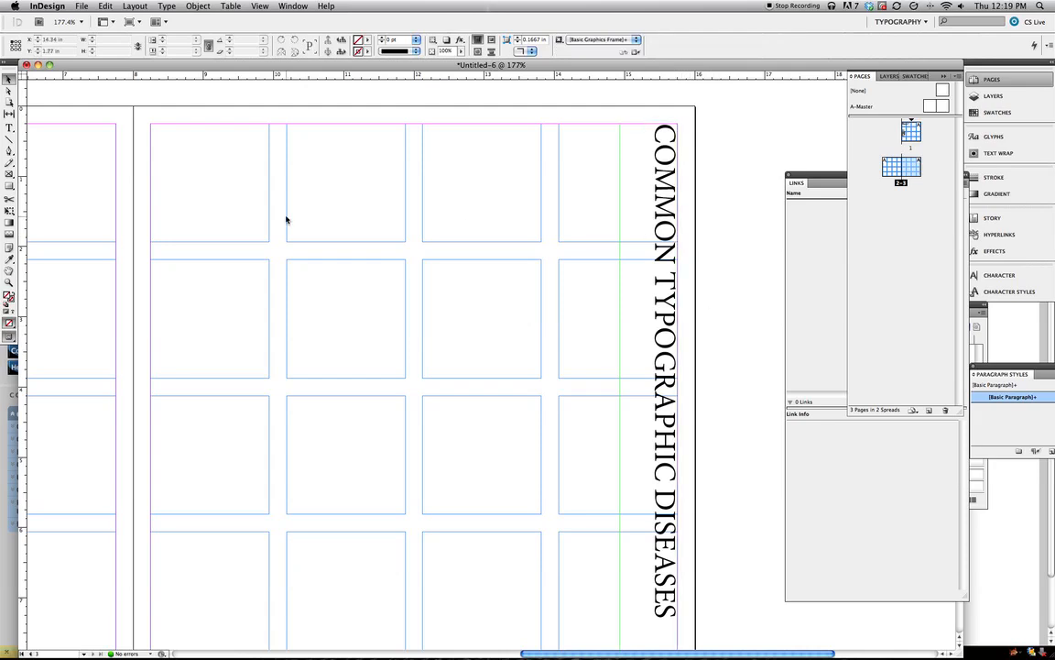
# Copy the Typophilia title and the first sentence of its definition from the pasteboard text beside page 1.
pyautogui.click(9, 129)
pyautogui.scroll(10, 264, 267)
pyautogui.hscroll(-5, 264, 267)
pyautogui.click(263, 267)
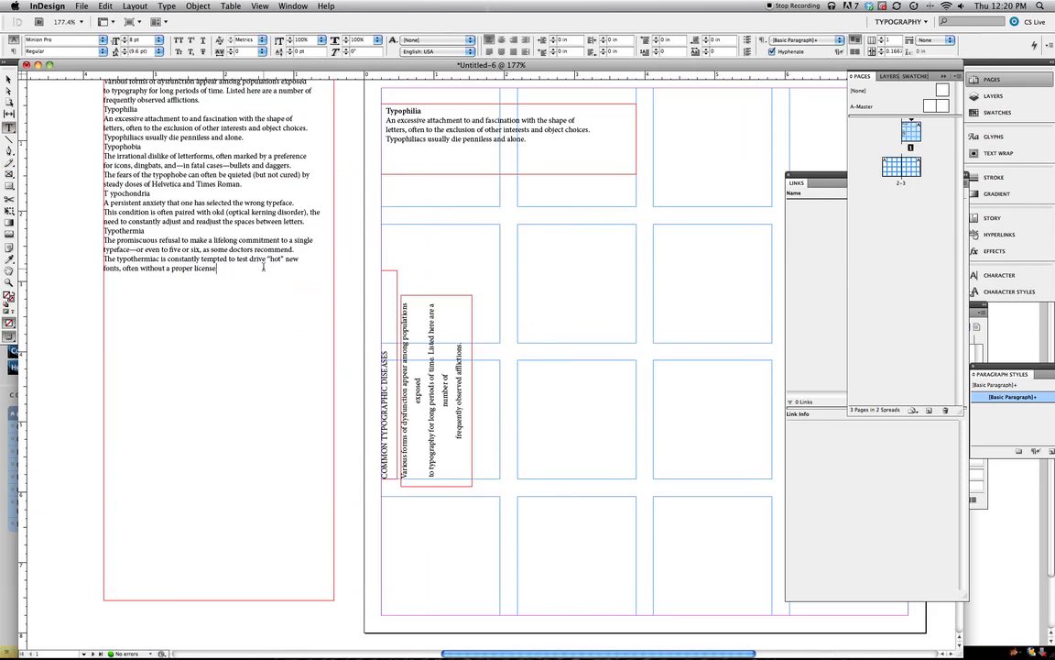
pyautogui.scroll(2, 261, 268)
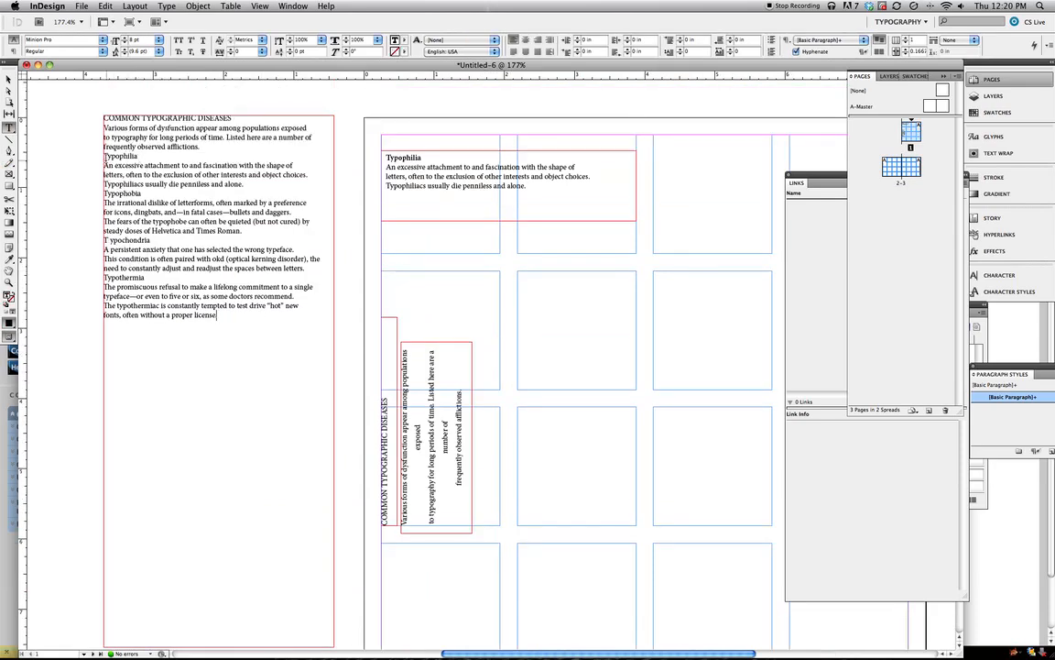
pyautogui.moveTo(104, 156); pyautogui.dragTo(139, 155)
pyautogui.click(103, 156)
pyautogui.moveTo(104, 155); pyautogui.dragTo(310, 176)
pyautogui.press('super+c')
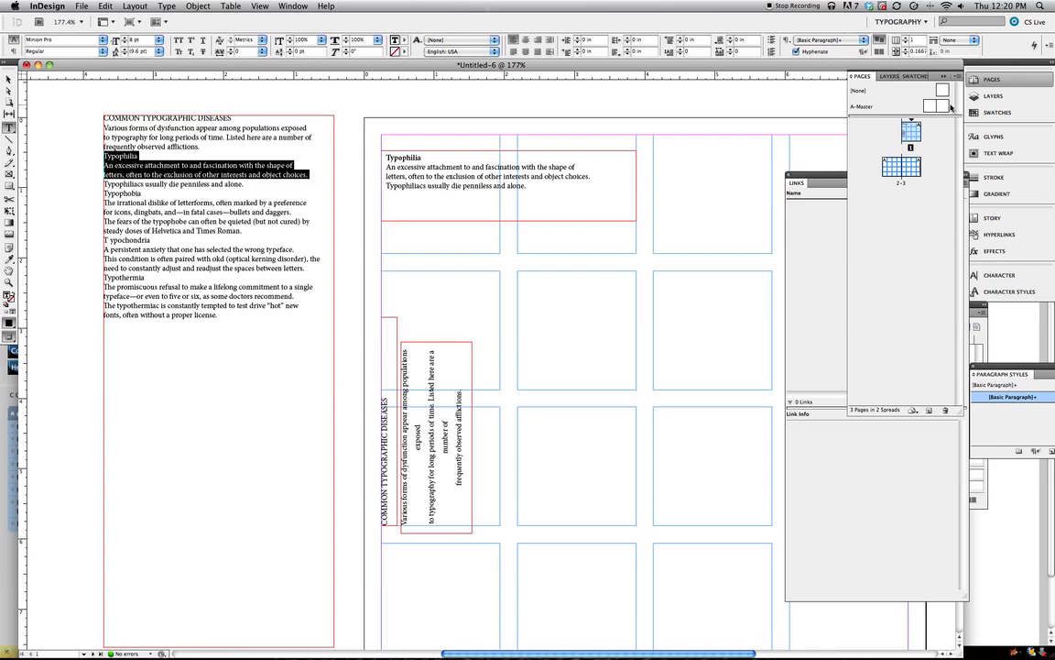
# Draw a text frame across columns 1 to 3 of page 3, overlapping rows 1 and 2, and paste the Typophilia text into it.
pyautogui.doubleClick(916, 163)
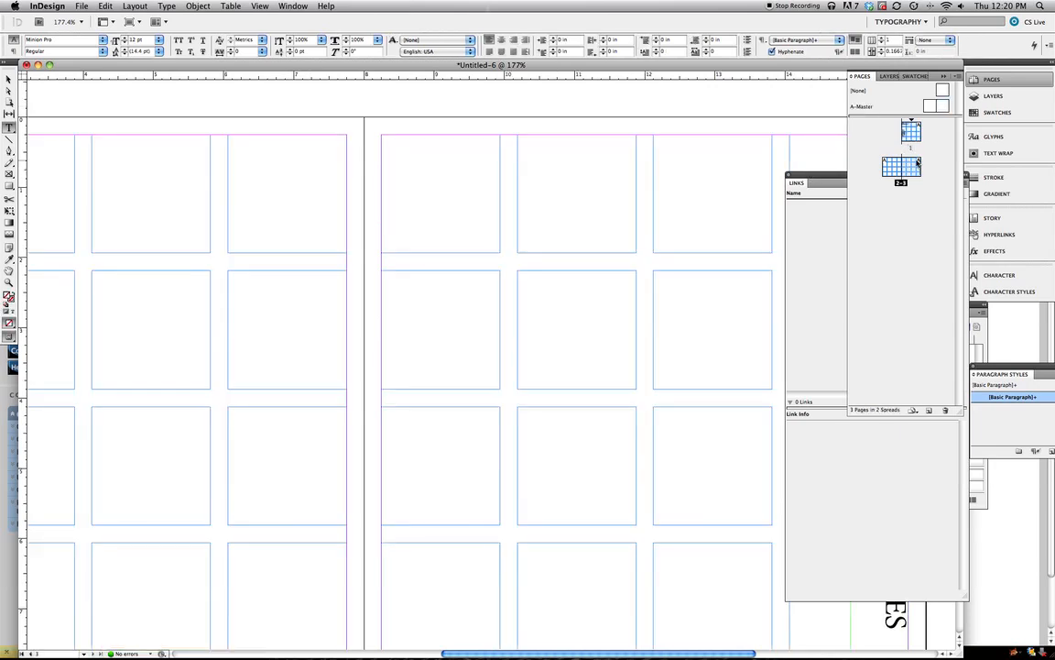
pyautogui.scroll(-3, 688, 297)
pyautogui.hscroll(10, 689, 300)
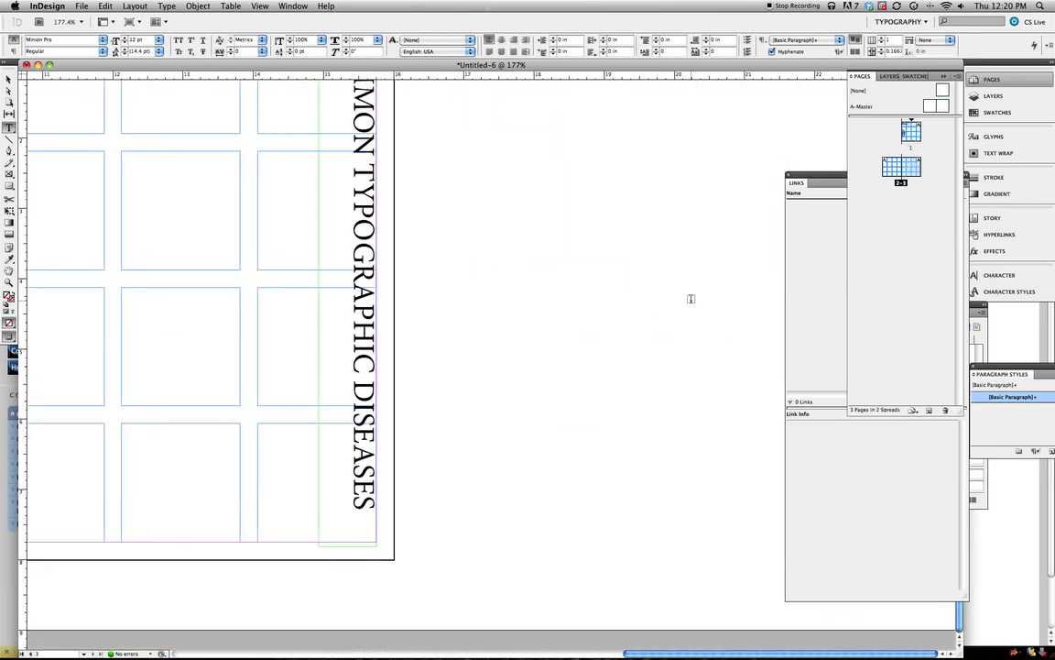
pyautogui.hscroll(-6, 691, 297)
pyautogui.press('super+minus')
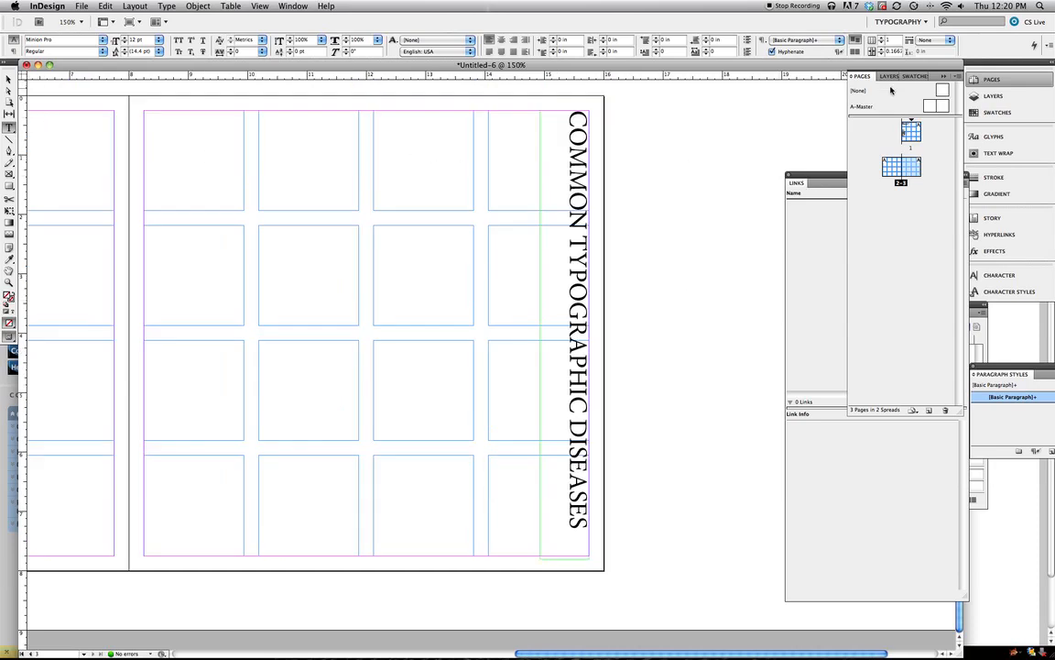
pyautogui.press('F7')
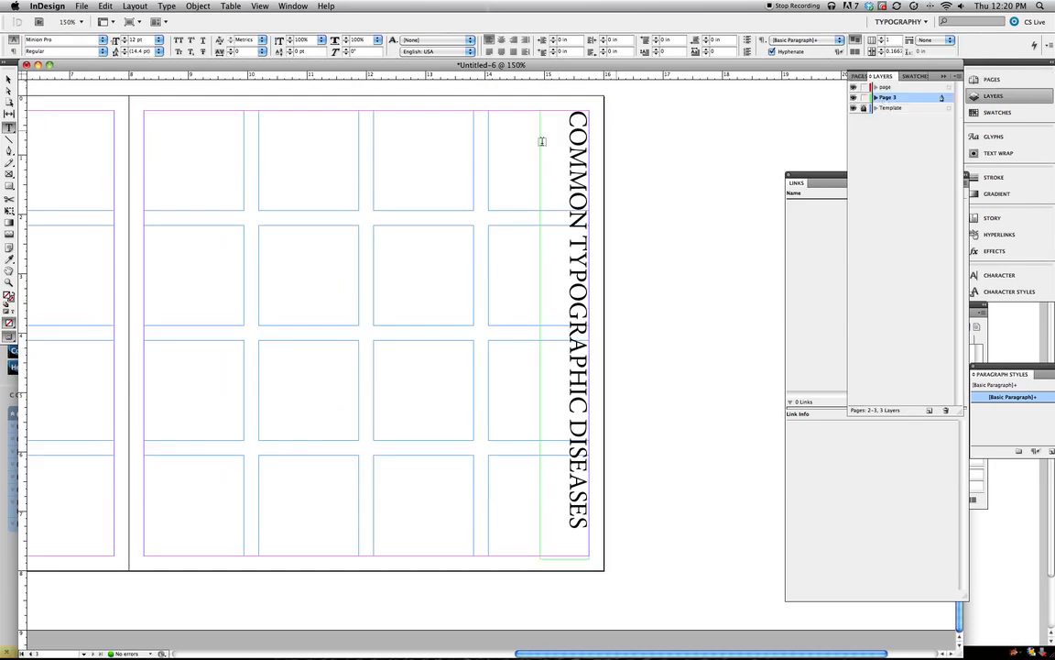
pyautogui.moveTo(191, 198); pyautogui.dragTo(446, 270)
pyautogui.press('super+v')
# Format the Typophilia title on page 3 as centred 22 pt Bold Italic text.
pyautogui.moveTo(223, 200); pyautogui.dragTo(195, 192)
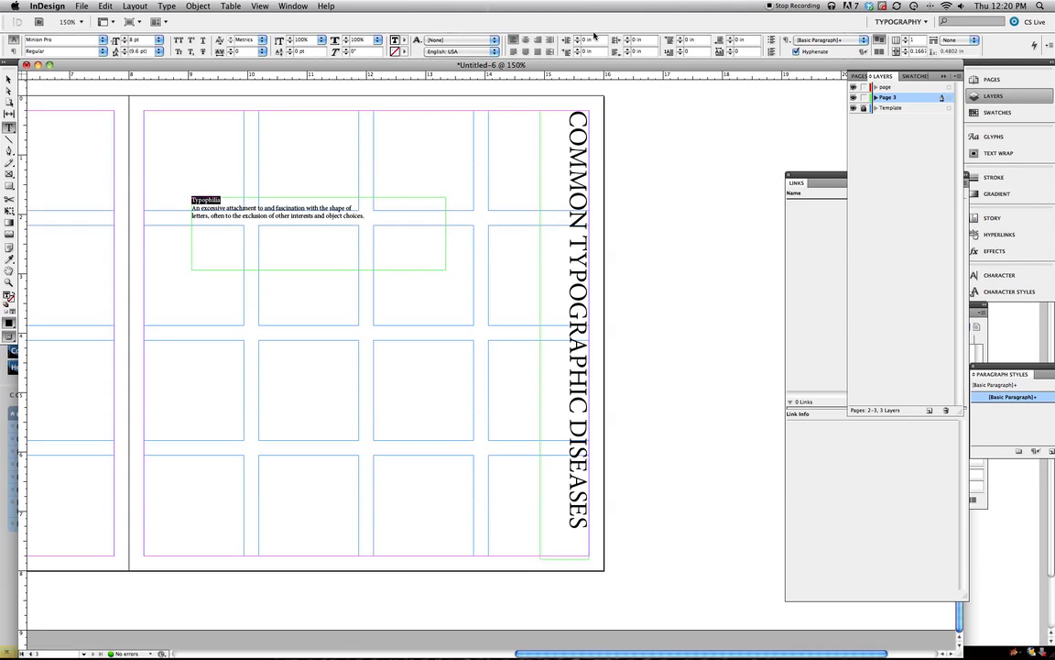
pyautogui.click(525, 41)
pyautogui.click(123, 38)
pyautogui.click(123, 37)
pyautogui.click(123, 38)
pyautogui.click(123, 38)
pyautogui.click(124, 38)
pyautogui.click(124, 39)
pyautogui.click(124, 38)
pyautogui.click(102, 50)
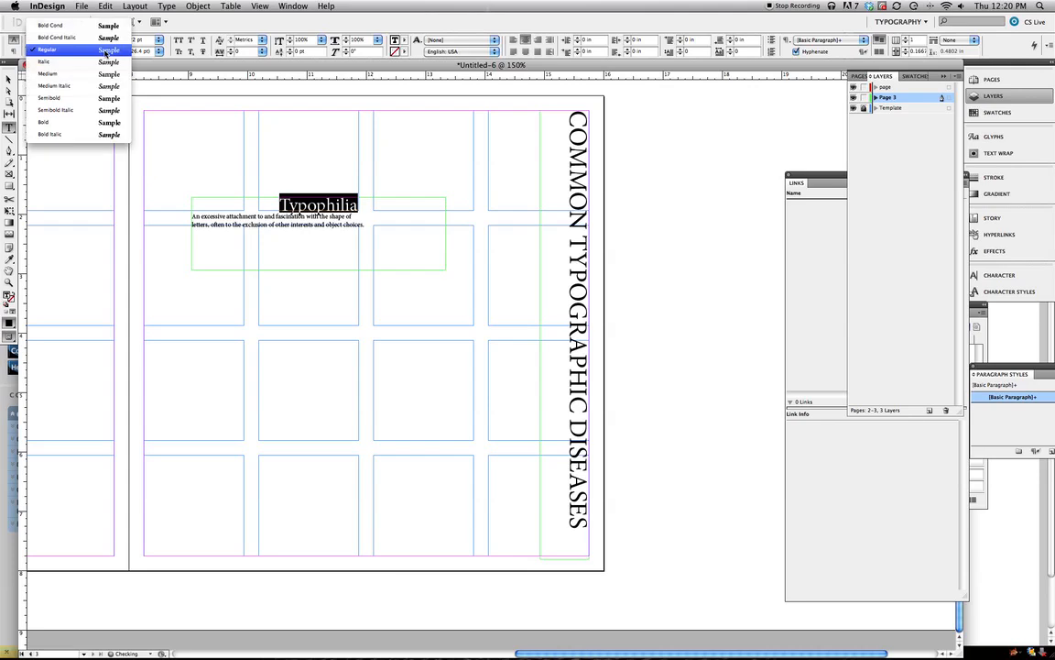
pyautogui.click(95, 136)
# Align the Typophilia definition right and its title towards the spine within the page 3 text frame.
pyautogui.moveTo(364, 224); pyautogui.dragTo(191, 217)
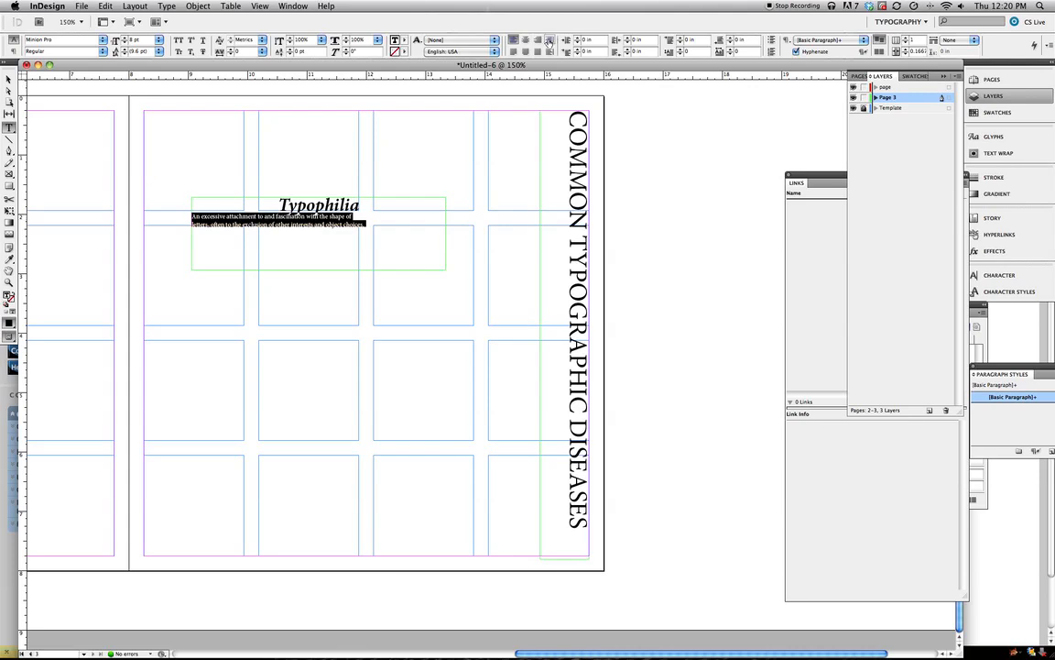
pyautogui.click(538, 42)
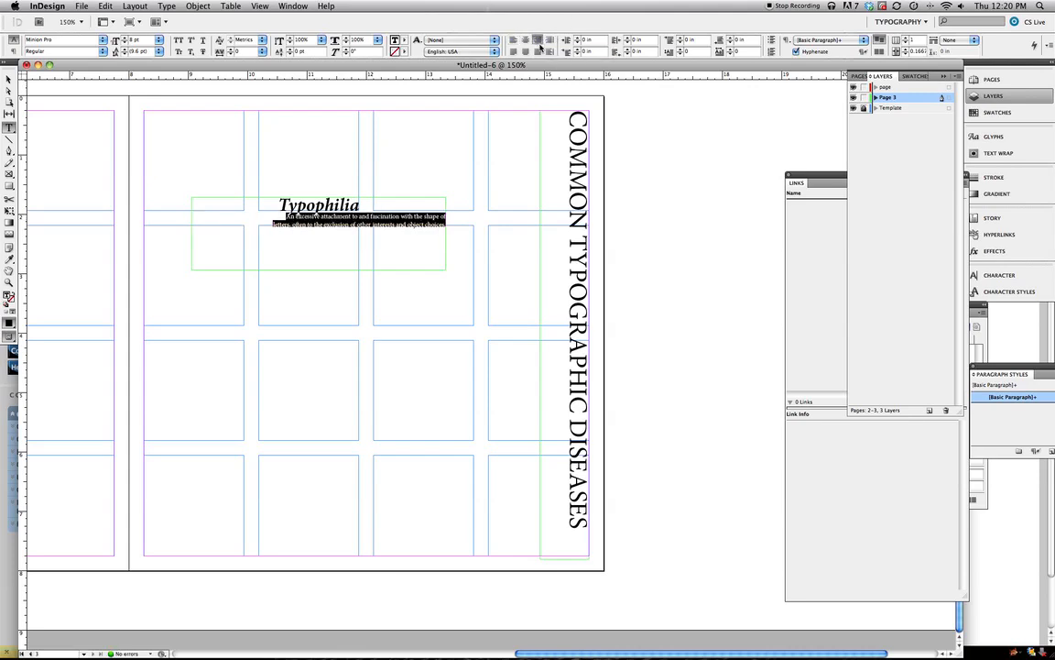
pyautogui.click(538, 51)
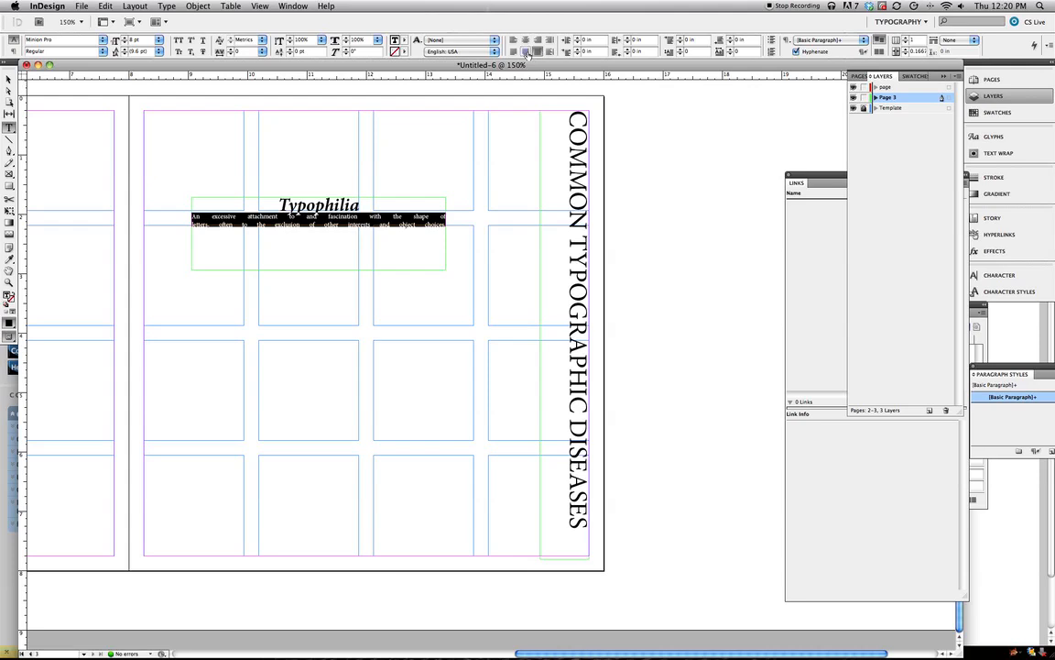
pyautogui.click(525, 41)
pyautogui.click(515, 48)
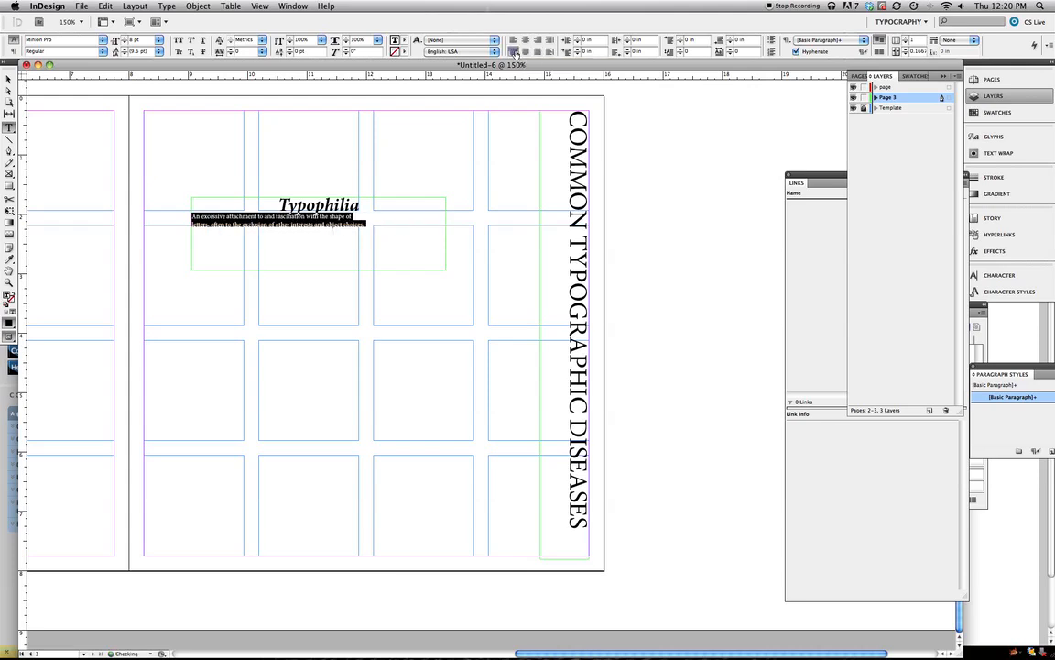
pyautogui.click(552, 41)
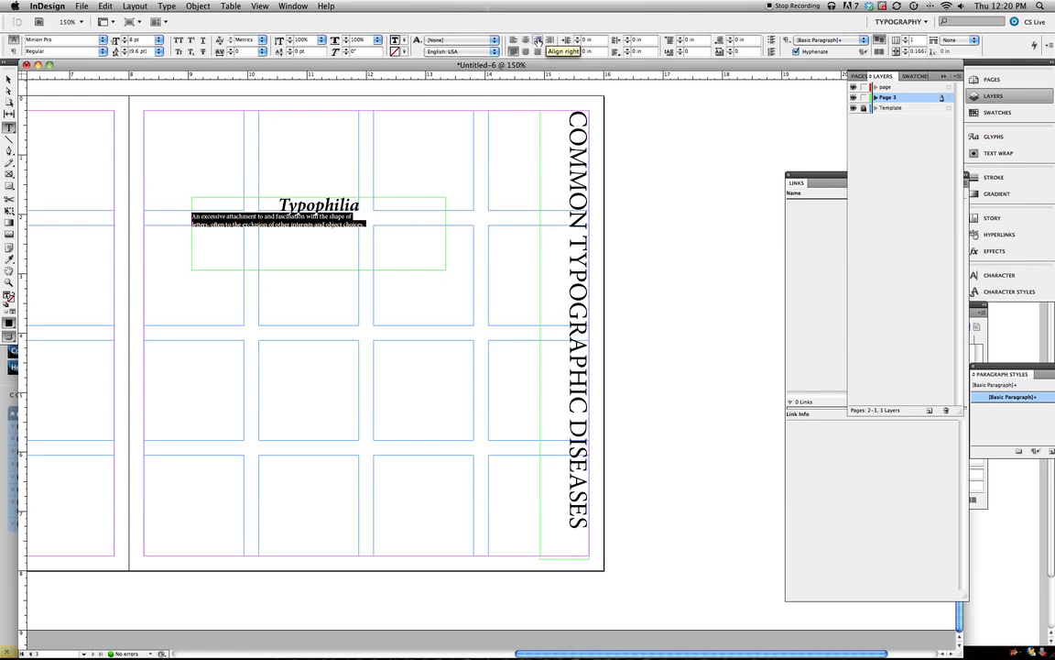
pyautogui.click(536, 41)
pyautogui.doubleClick(325, 190)
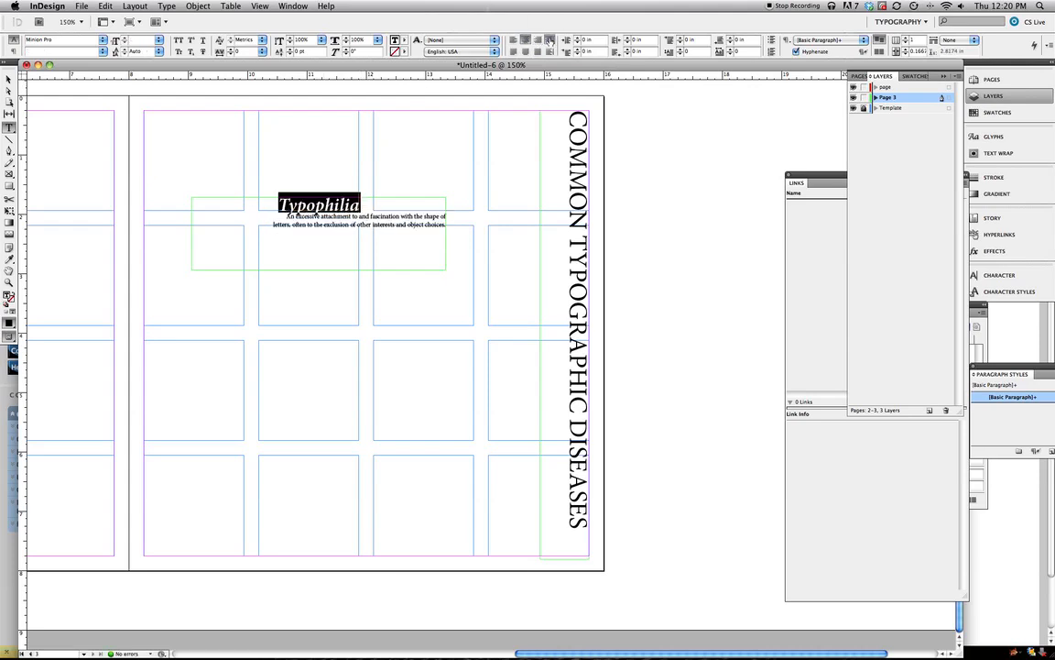
pyautogui.click(548, 41)
# Move the Typophilia text frame to the left margin of page 3 at the start of grid row 2.
pyautogui.click(8, 79)
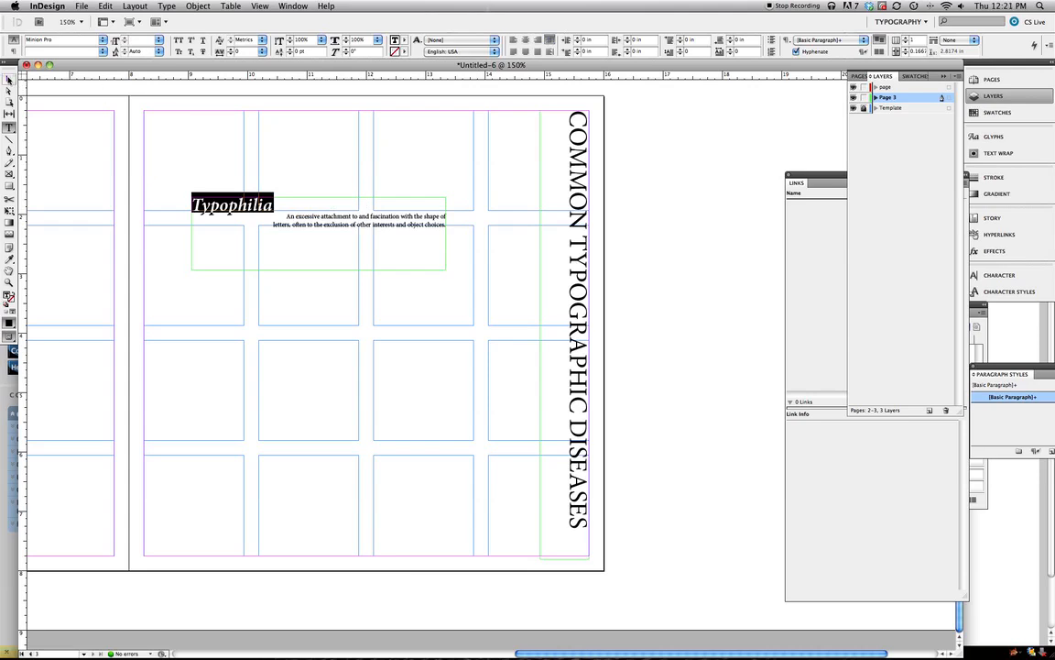
pyautogui.moveTo(248, 205)
pyautogui.mouseDown()
pyautogui.moveTo(252, 238)
pyautogui.moveTo(203, 233)
pyautogui.mouseUp()
pyautogui.click(684, 243)
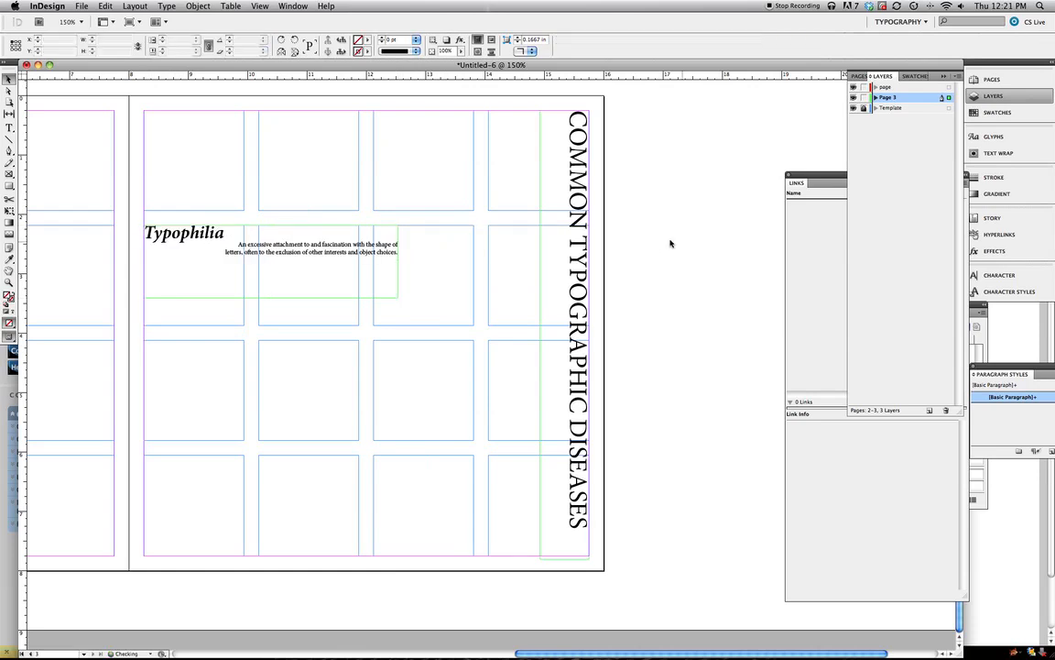
# Preview page 3 without its guides and frame edges, and return to the normal view.
pyautogui.moveTo(11, 339); pyautogui.dragTo(43, 312)
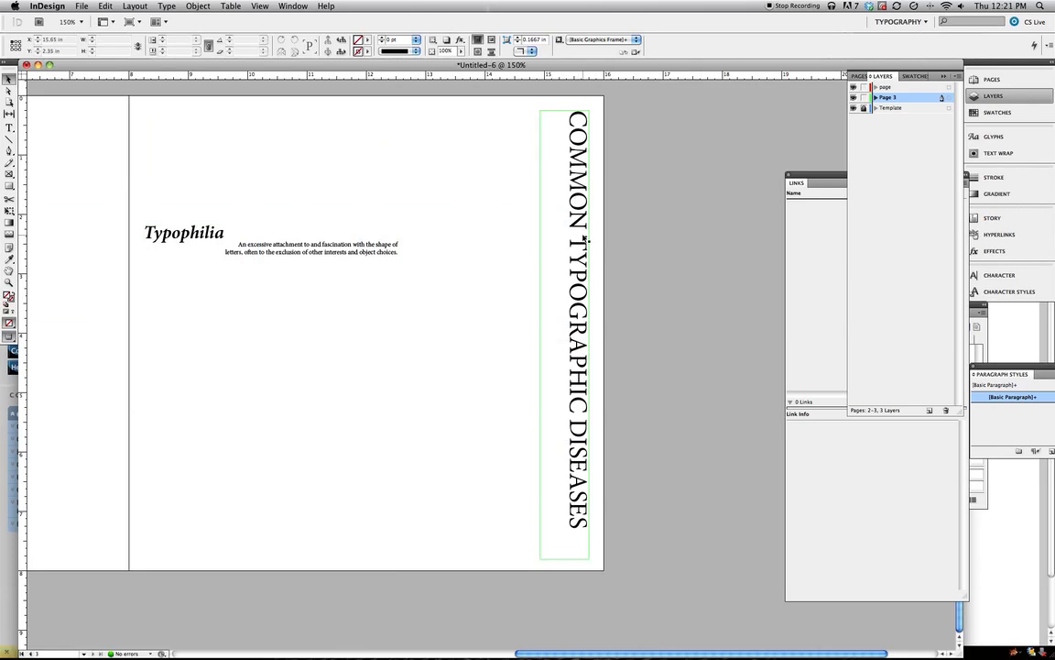
pyautogui.click(373, 251)
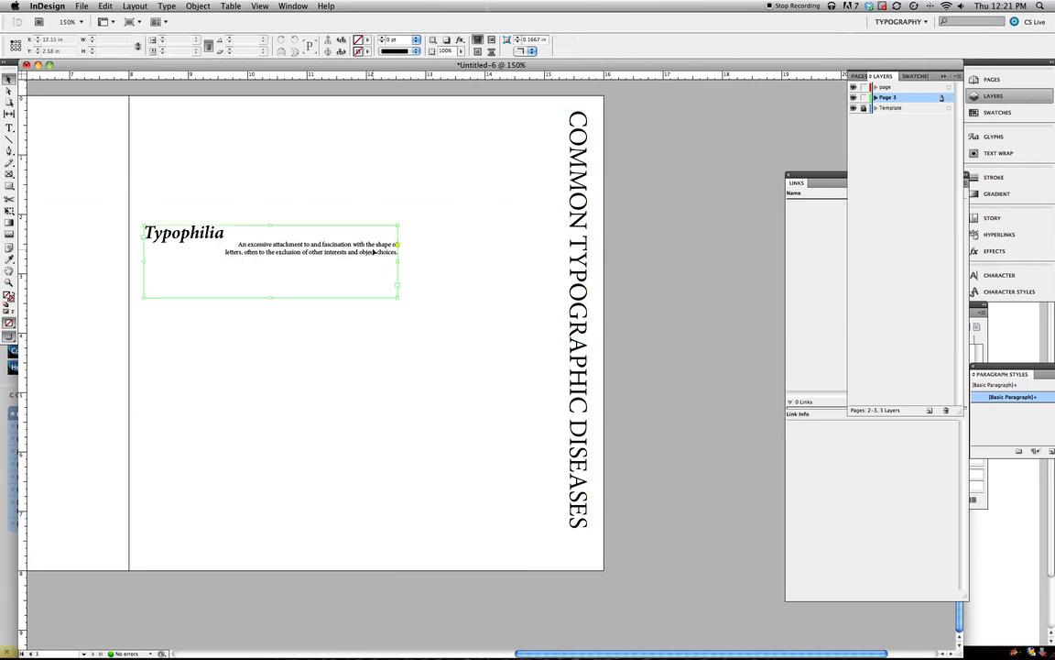
pyautogui.moveTo(9, 337); pyautogui.dragTo(42, 305)
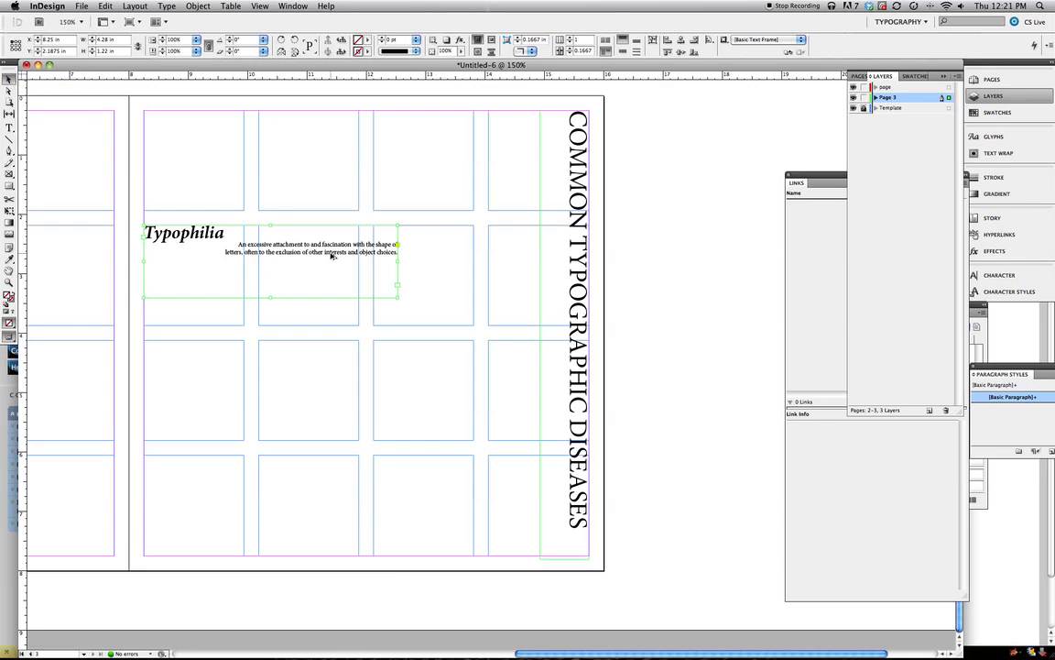
# Duplicate the Typophilia frame to row 3 starting at column 2, and copy the Typophobia title and definition from the pasteboard text.
pyautogui.moveTo(332, 257); pyautogui.dragTo(447, 371)
pyautogui.scroll(10, 302, 266)
pyautogui.hscroll(-10, 303, 266)
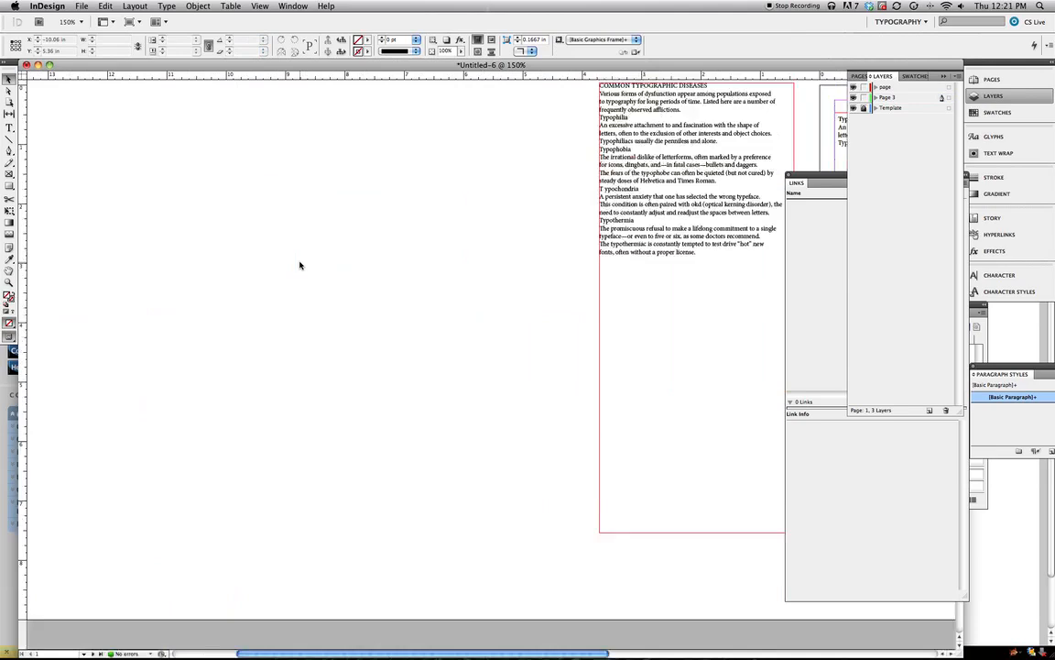
pyautogui.scroll(5, 299, 266)
pyautogui.hscroll(3, 299, 265)
pyautogui.hscroll(-3, 299, 266)
pyautogui.click(603, 222)
pyautogui.doubleClick(602, 218)
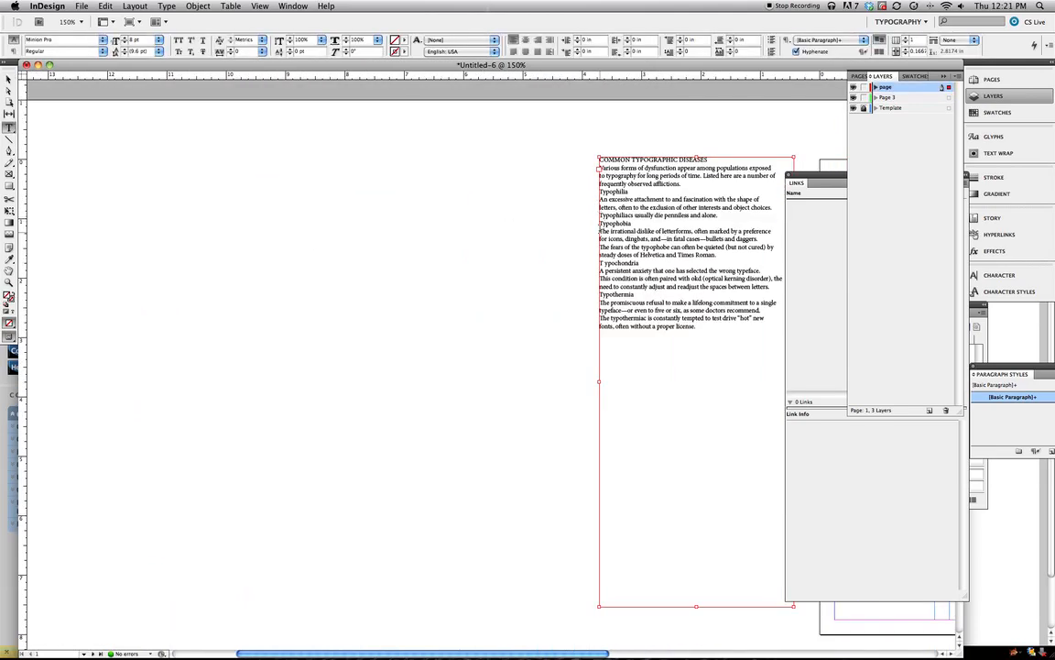
pyautogui.moveTo(600, 223); pyautogui.dragTo(768, 254)
pyautogui.press('super+c')
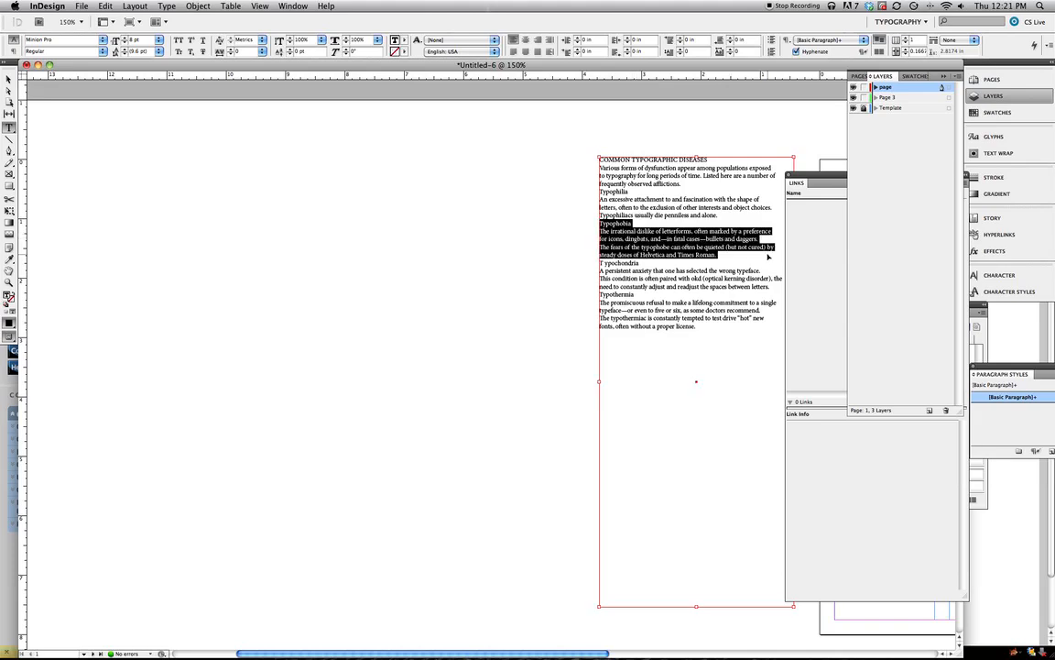
# Replace all text in the duplicated row 3 frame on page 3 with the copied Typophobia entry.
pyautogui.scroll(-10, 641, 207)
pyautogui.hscroll(10, 642, 207)
pyautogui.scroll(-5, 641, 207)
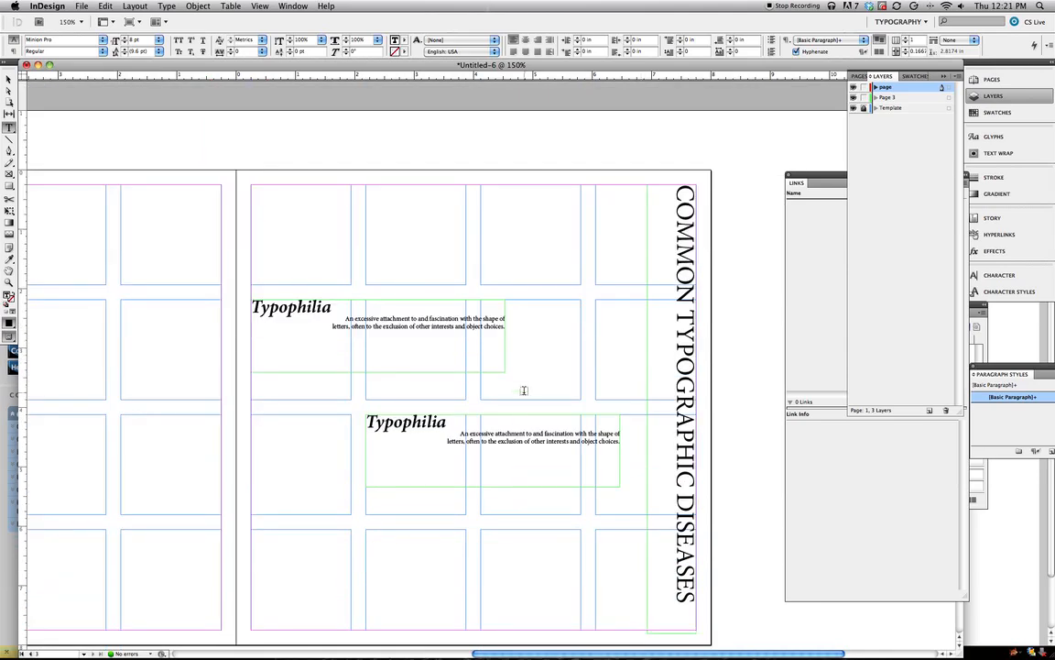
pyautogui.moveTo(619, 442); pyautogui.dragTo(348, 421)
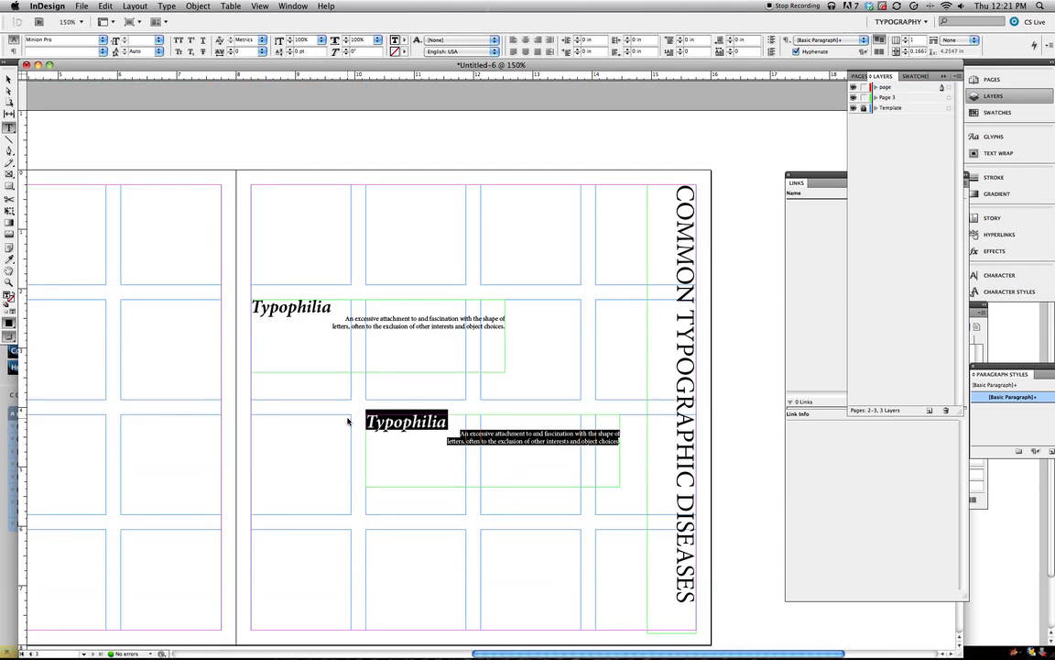
pyautogui.press('super+v')
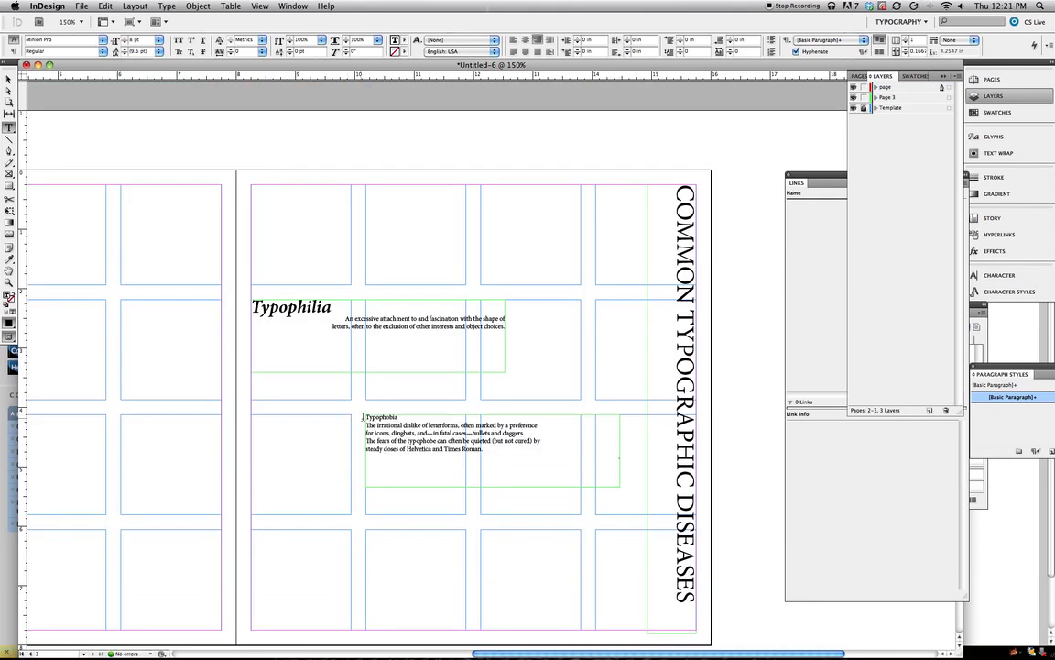
# Format the Typophobia title as 22 pt Bold Italic to match the Typophilia title.
pyautogui.moveTo(400, 417); pyautogui.dragTo(366, 417)
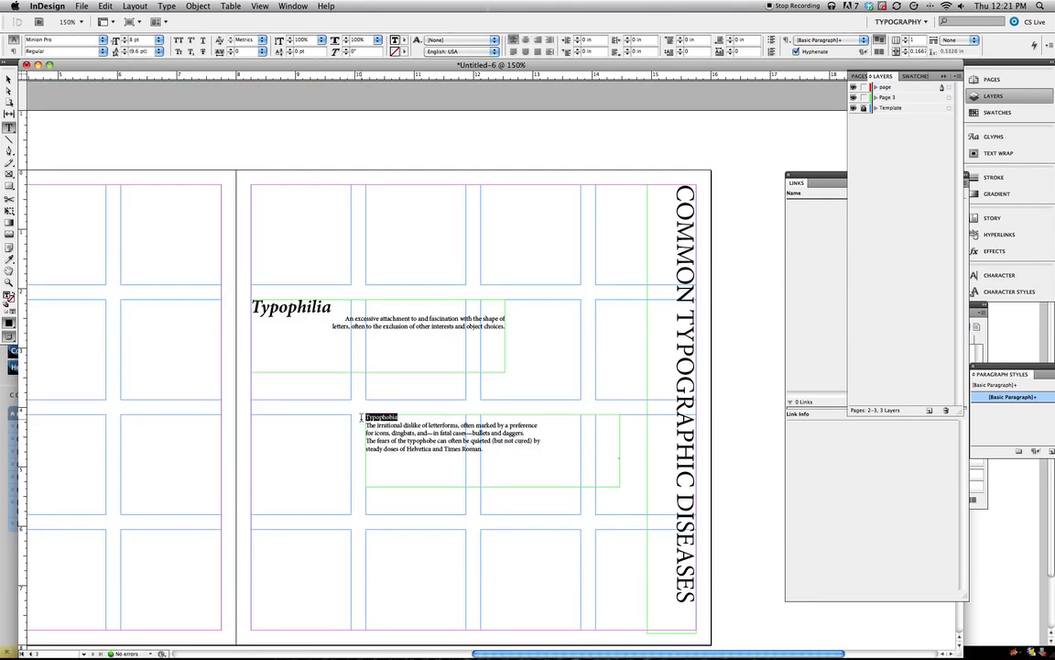
pyautogui.moveTo(332, 309); pyautogui.dragTo(263, 314)
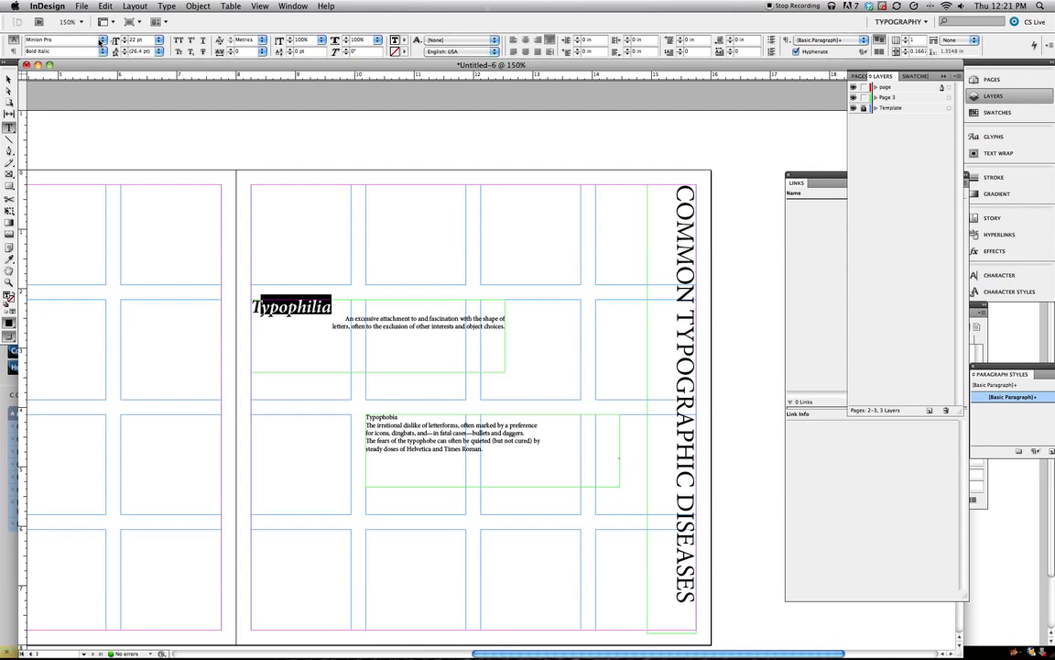
pyautogui.click(435, 364)
pyautogui.moveTo(399, 417); pyautogui.dragTo(363, 417)
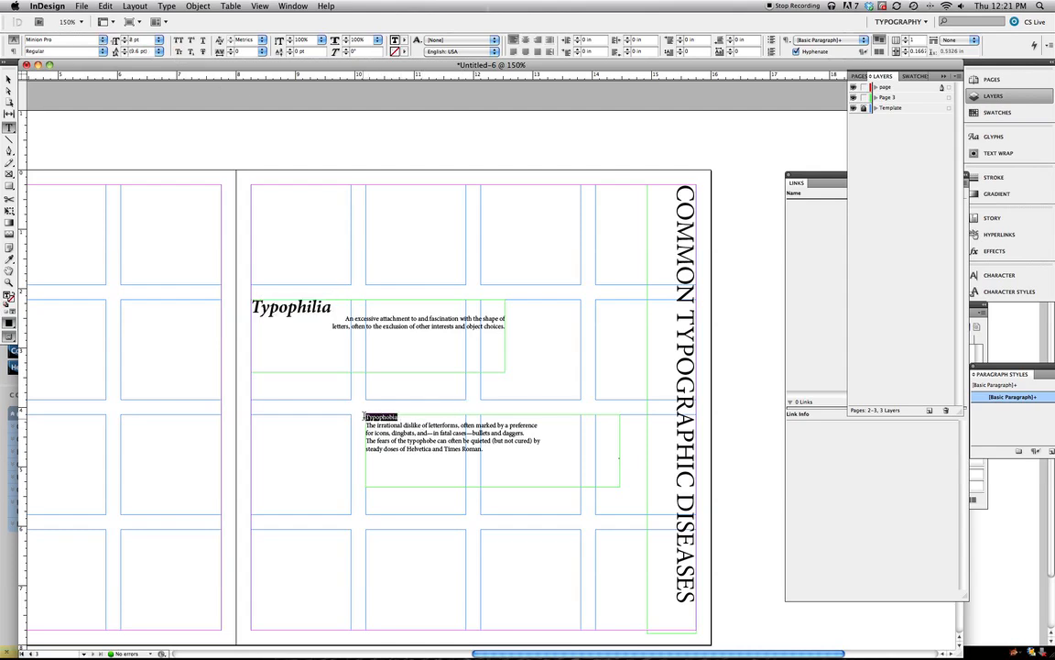
pyautogui.click(125, 40)
pyautogui.click(124, 40)
pyautogui.click(125, 41)
pyautogui.click(125, 40)
pyautogui.click(125, 41)
pyautogui.click(125, 40)
pyautogui.click(125, 41)
pyautogui.click(124, 41)
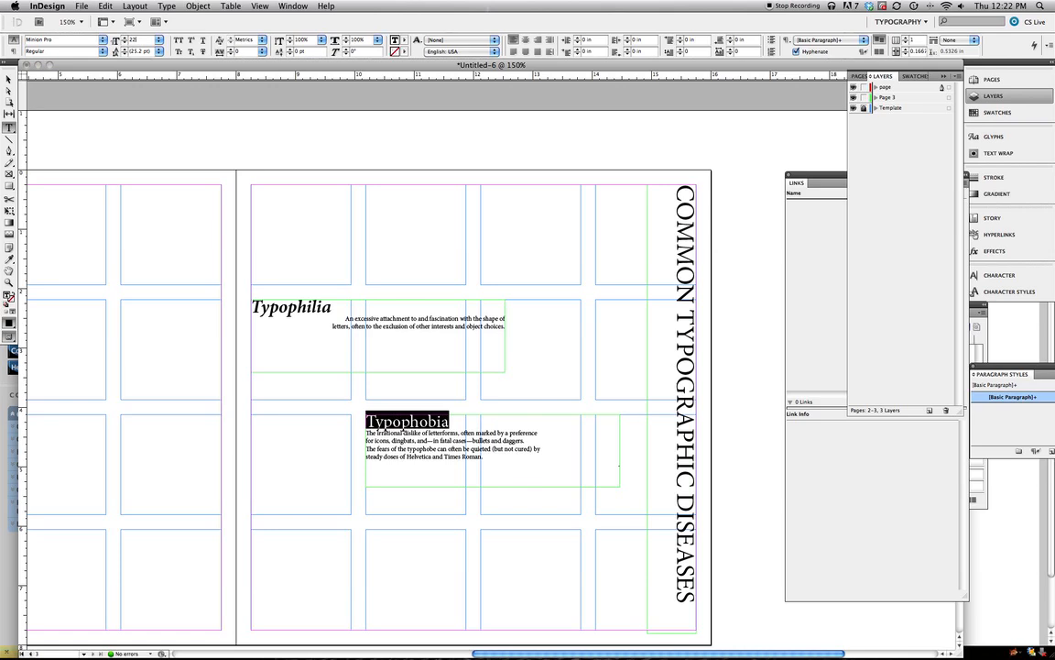
pyautogui.press('Return')
pyautogui.click(103, 51)
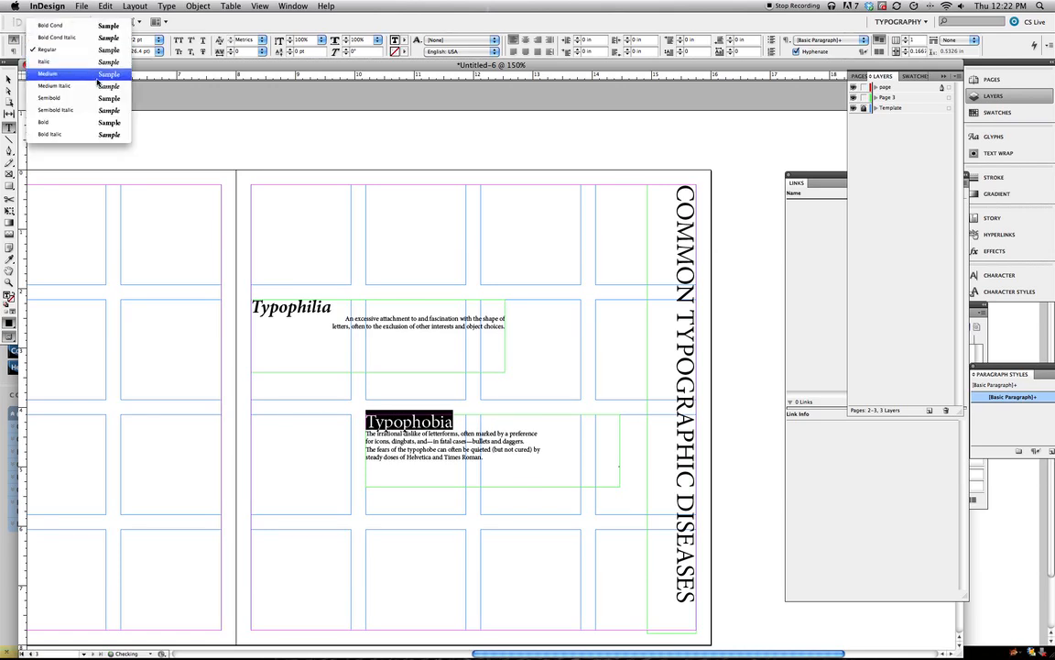
pyautogui.click(102, 136)
# Align the Typophobia definition paragraph to the right of its frame.
pyautogui.click(368, 435)
pyautogui.moveTo(368, 435); pyautogui.dragTo(495, 455)
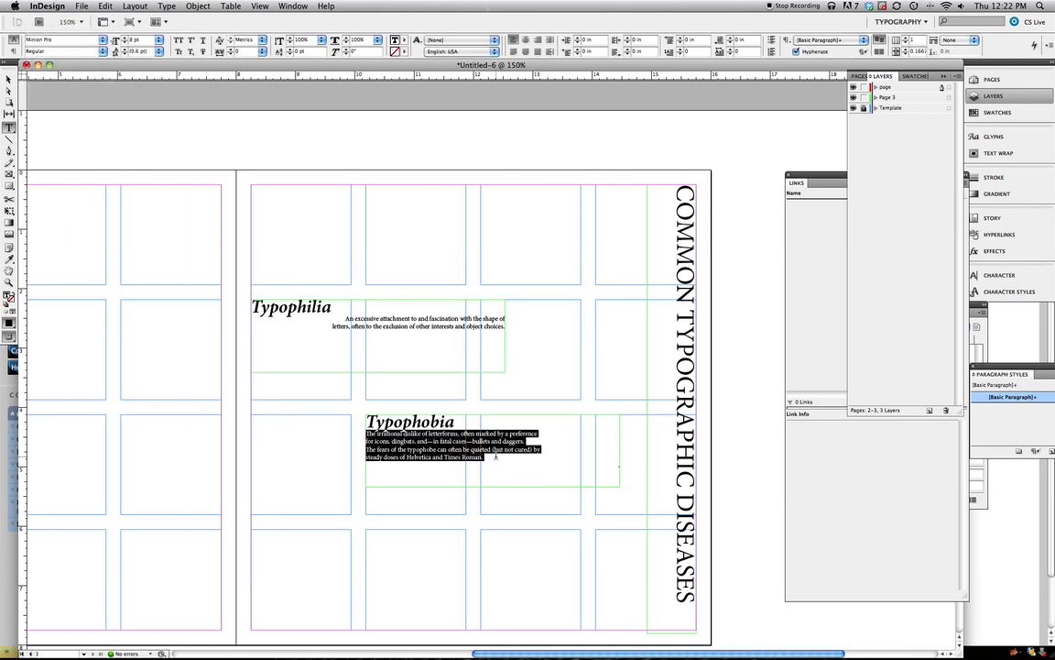
pyautogui.click(538, 40)
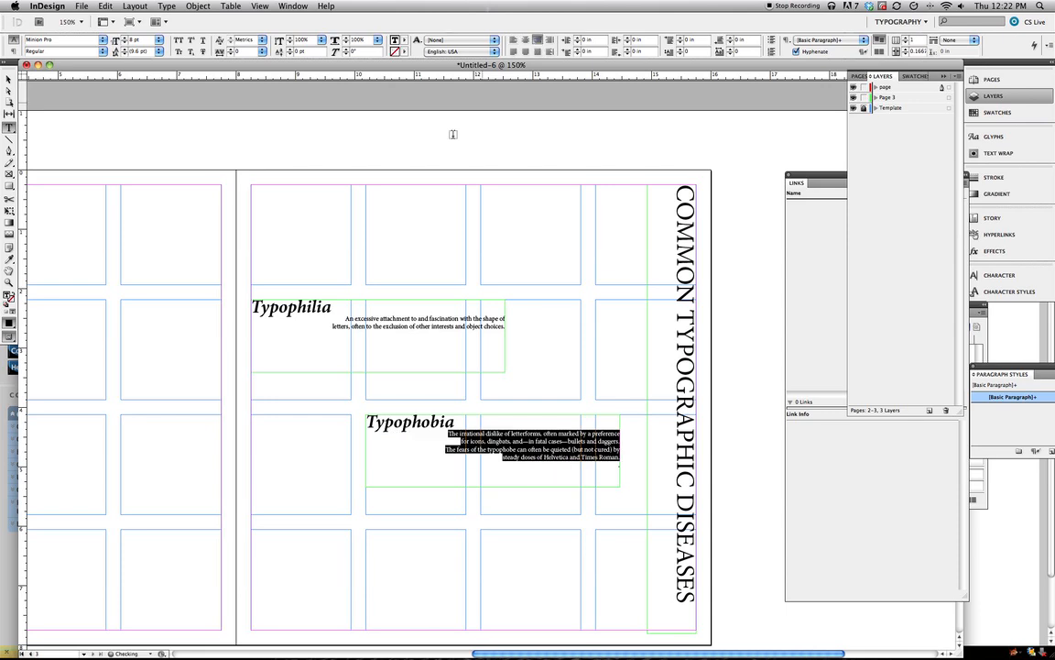
# Preview the page 3 layout with nothing selected and the grid and frame edges hidden.
pyautogui.click(8, 336)
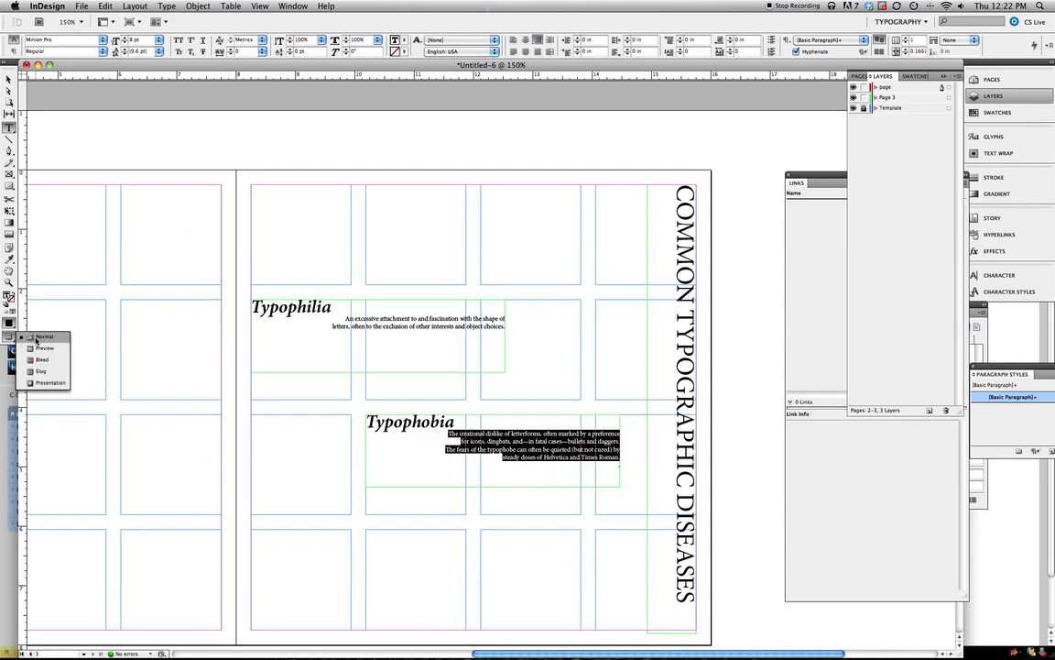
pyautogui.click(38, 348)
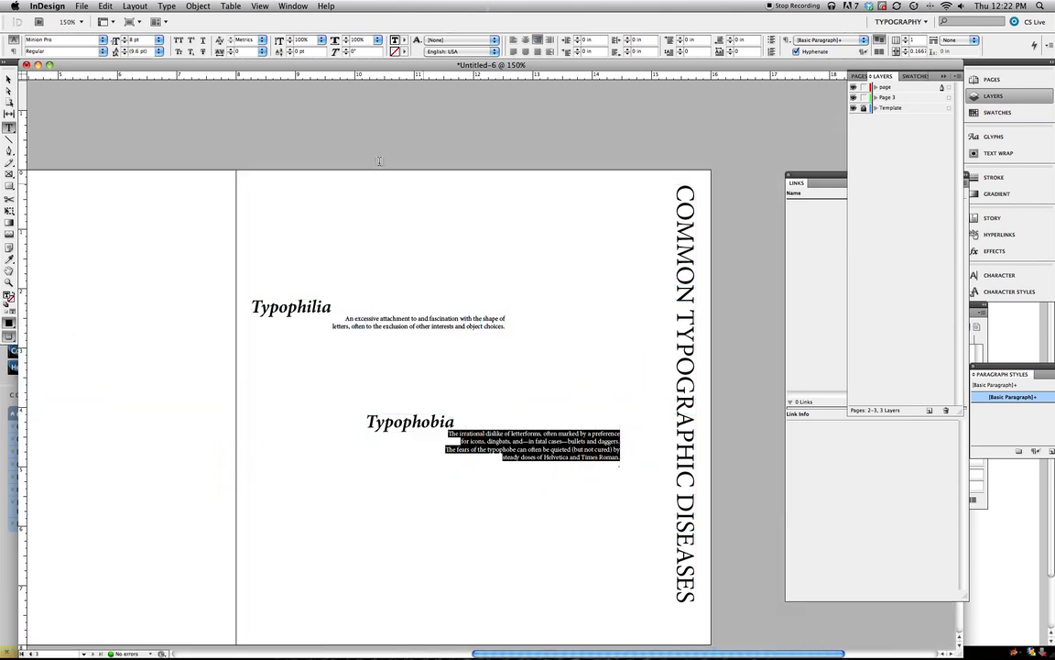
pyautogui.click(8, 80)
pyautogui.click(153, 130)
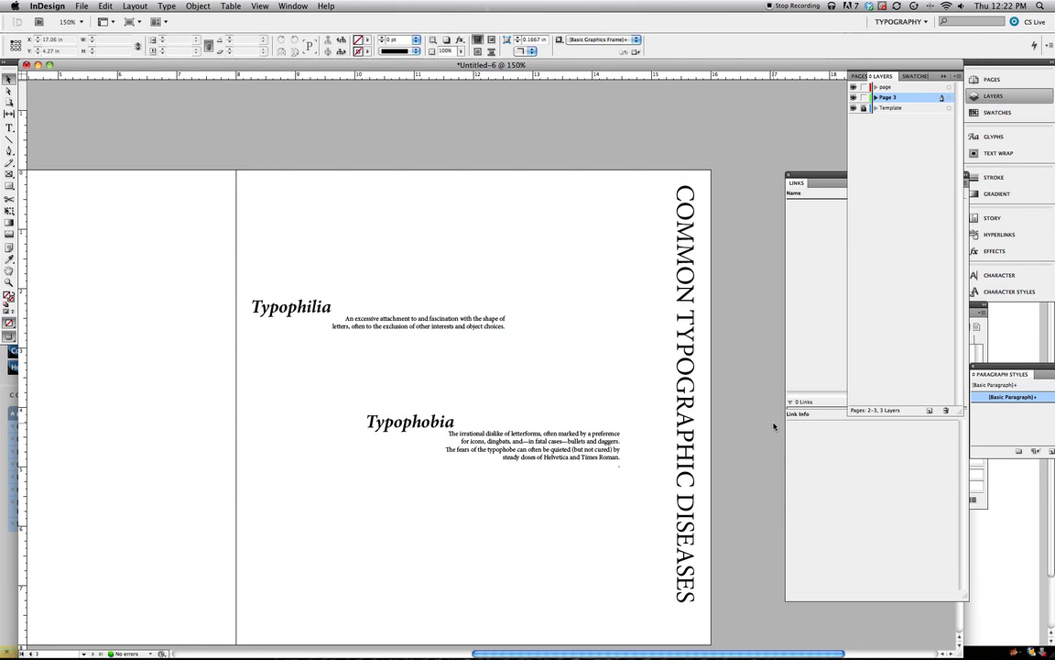
pyautogui.click(10, 339)
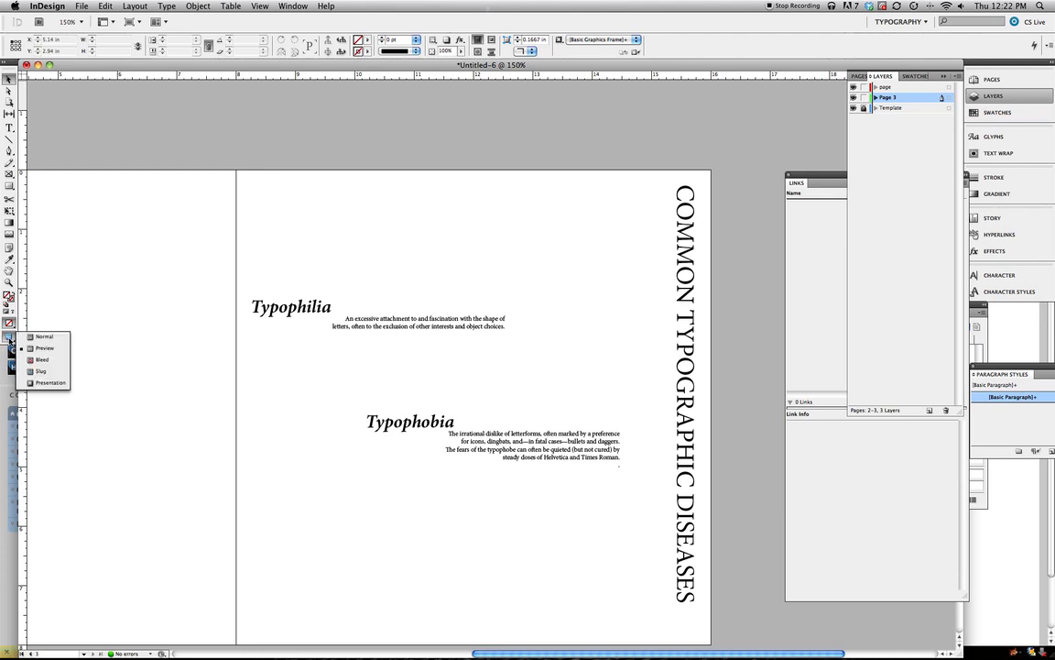
# Create a new one-page Letter print document with 0.5 in margins from the default preset.
pyautogui.click(83, 5)
pyautogui.moveTo(84, 19)
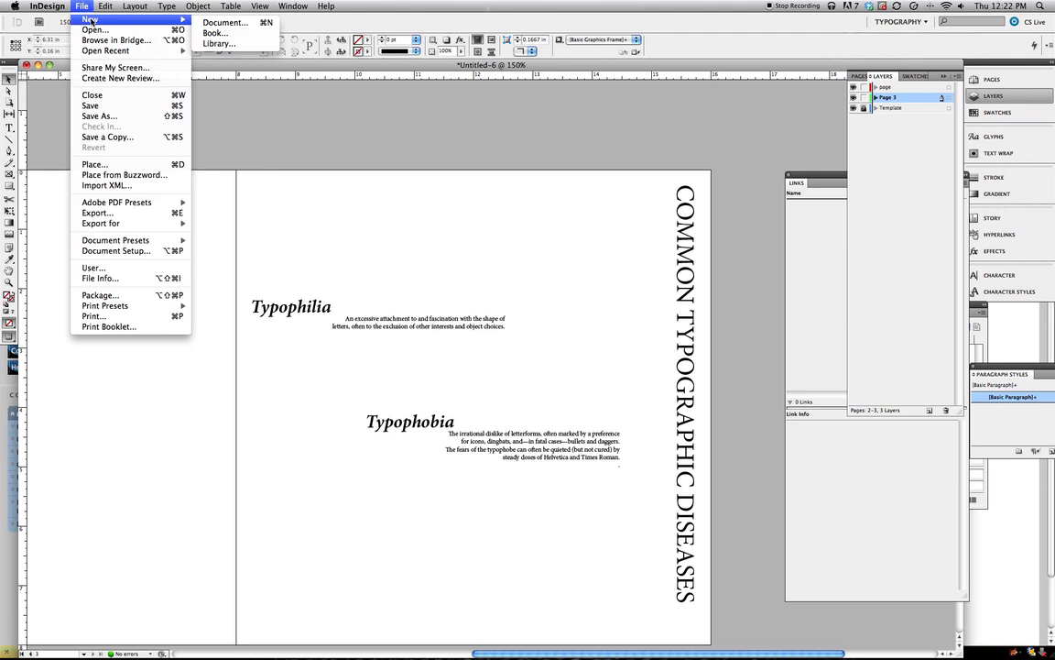
pyautogui.click(232, 25)
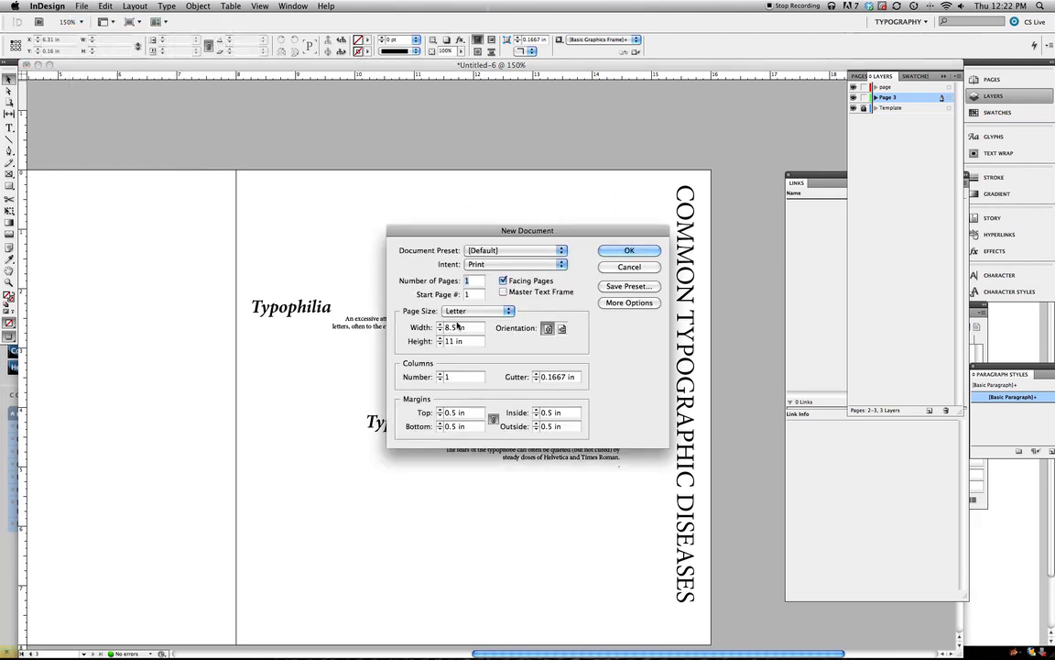
pyautogui.click(630, 254)
# Draw a grid of linked text frames, 5 columns by 3 rows, filling the 7.5 x 10 in area within the margins.
pyautogui.click(9, 128)
pyautogui.moveTo(302, 119); pyautogui.dragTo(681, 620)
pyautogui.press('Right')
pyautogui.press('Right')
pyautogui.press('Right')
pyautogui.press('Right')
pyautogui.press('Up')
pyautogui.press('Up')
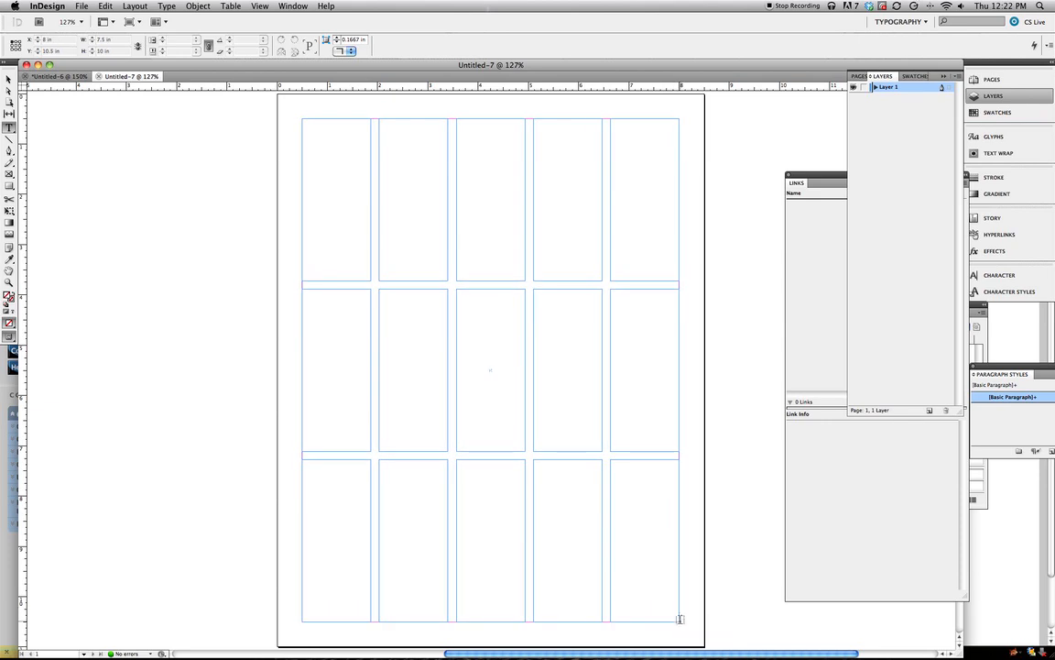
# Delete the row 2 and row 3 frames of column 5 and extend its top frame down to the bottom margin.
pyautogui.click(8, 78)
pyautogui.click(209, 169)
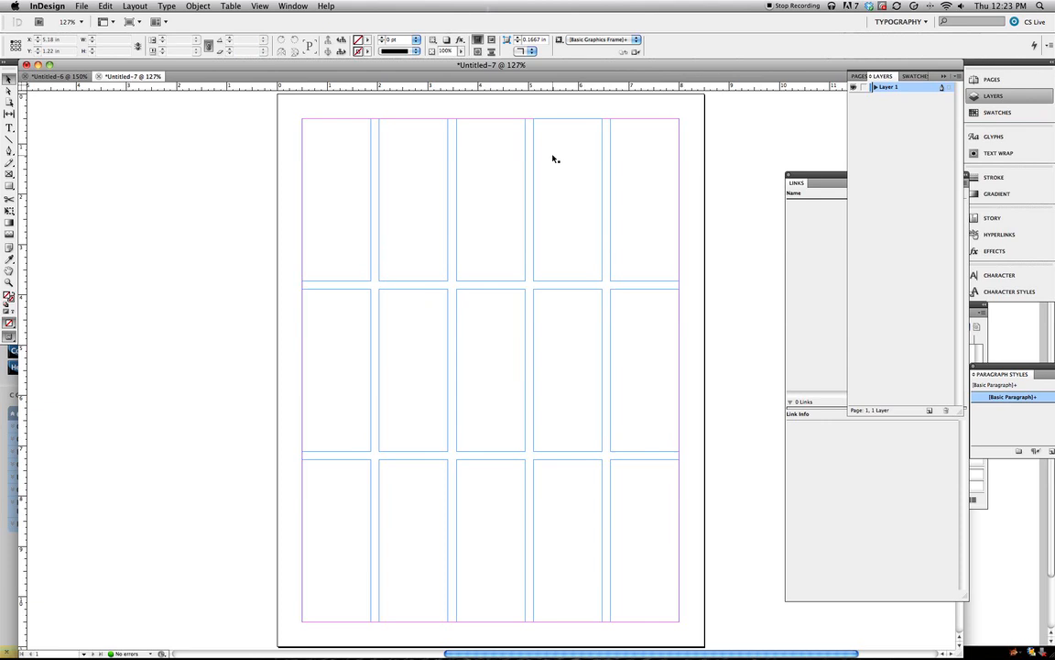
pyautogui.click(634, 291)
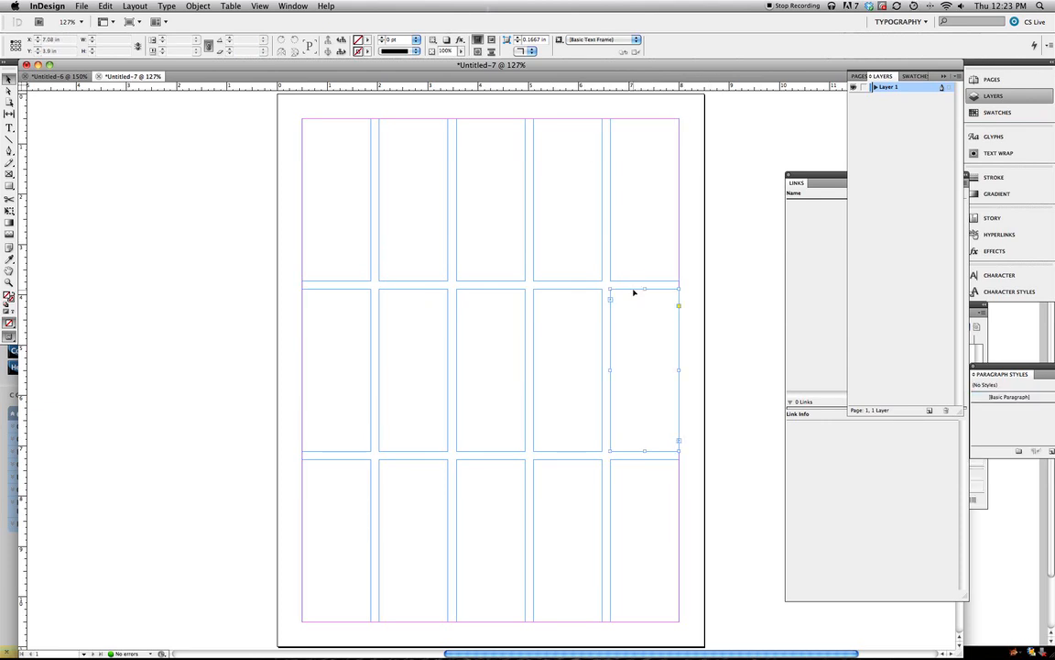
pyautogui.keyDown('shift'); pyautogui.click(654, 463); pyautogui.keyUp('shift')
pyautogui.press('Delete')
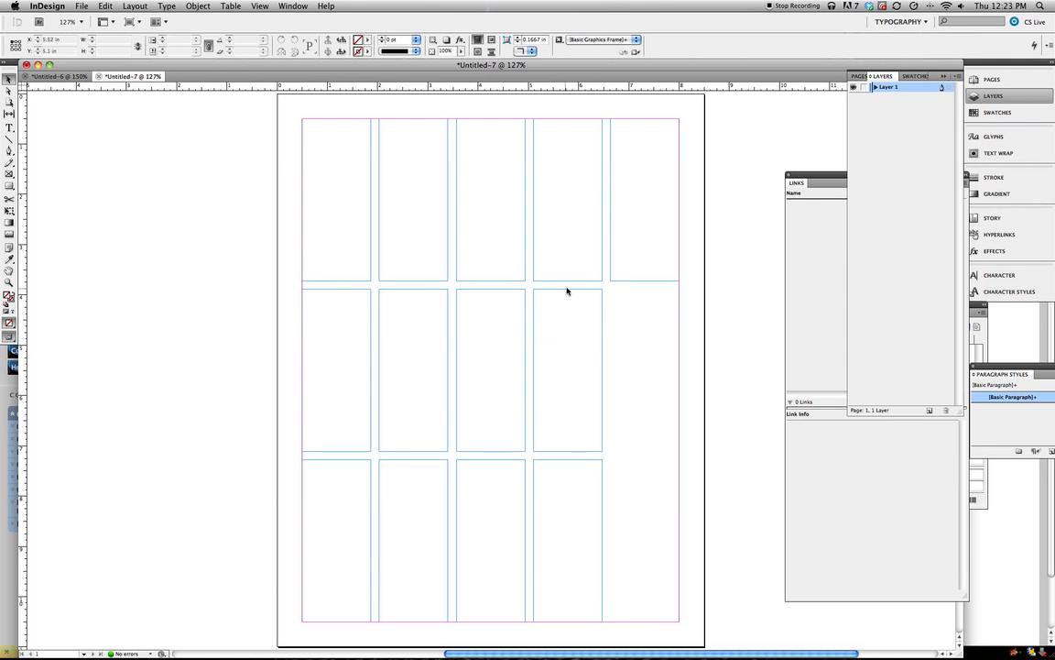
pyautogui.click(641, 280)
pyautogui.moveTo(644, 282); pyautogui.dragTo(644, 621)
# Delete the three column 4 frames and widen the full-height column 5 frame leftward to about 2.78 in.
pyautogui.click(568, 213)
pyautogui.keyDown('shift'); pyautogui.click(565, 321); pyautogui.keyUp('shift')
pyautogui.keyDown('shift'); pyautogui.click(565, 492); pyautogui.keyUp('shift')
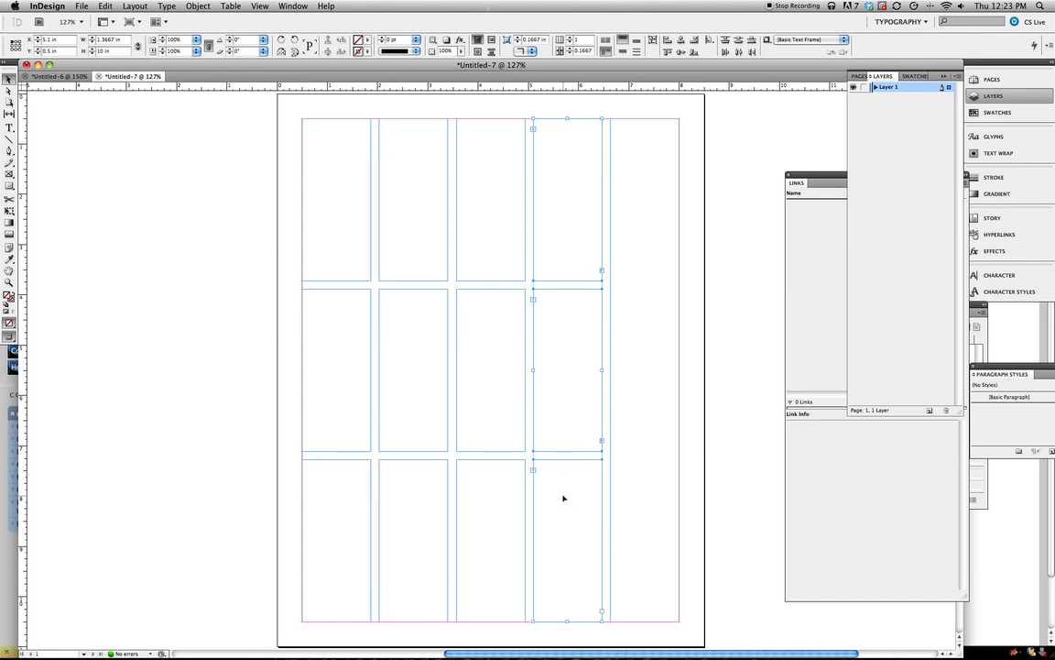
pyautogui.press('Delete')
pyautogui.click(609, 361)
pyautogui.moveTo(609, 368); pyautogui.dragTo(542, 369)
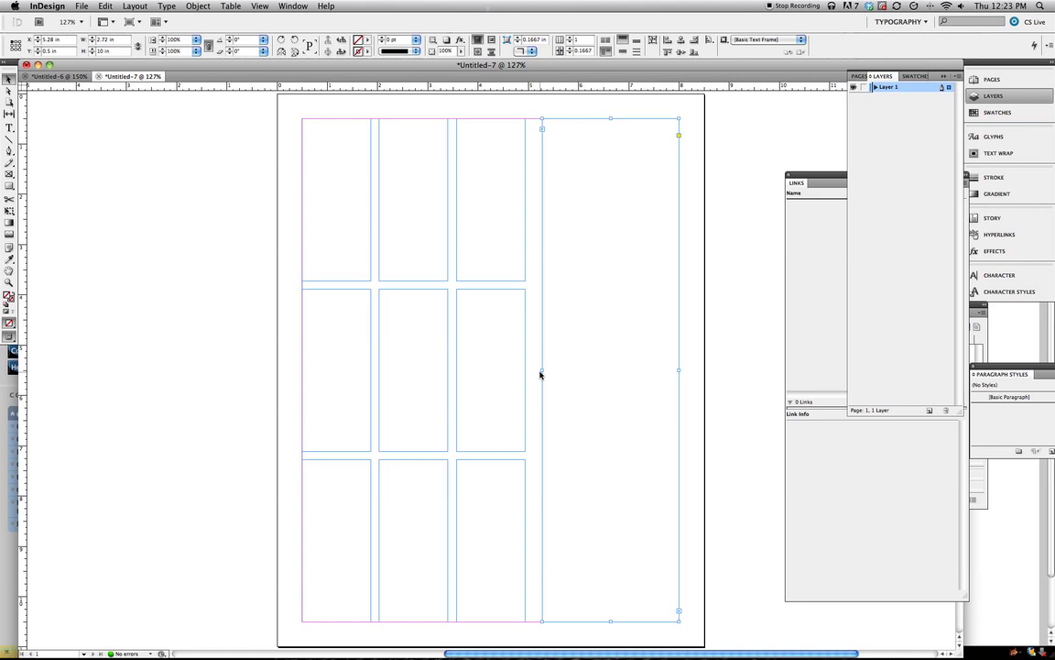
pyautogui.moveTo(541, 370); pyautogui.dragTo(538, 370)
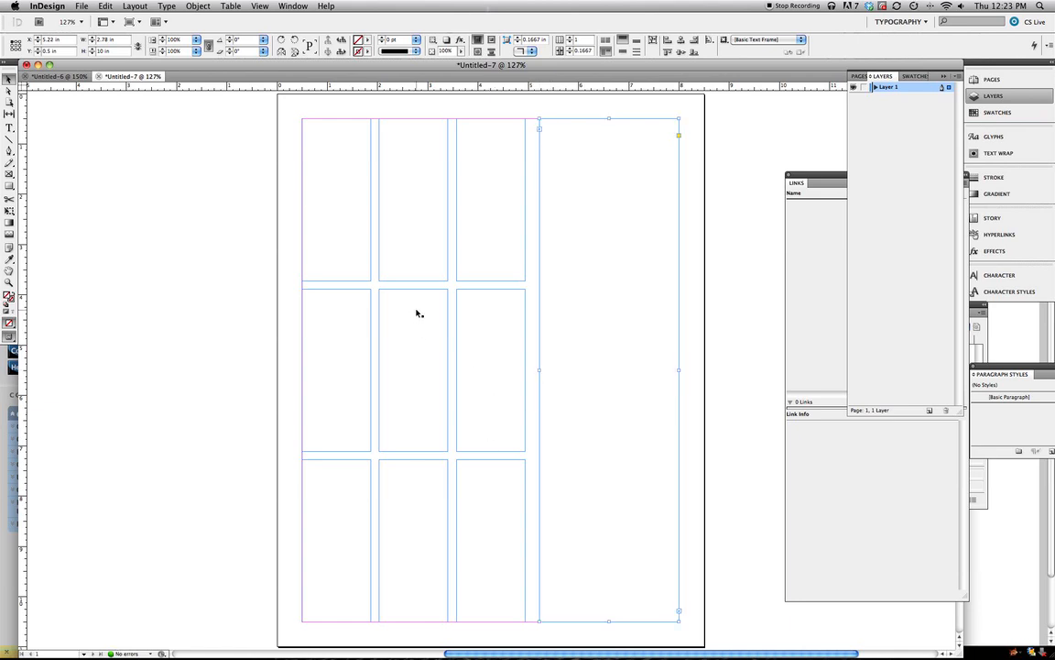
# Delete the top-row frames of columns 2 and 3 and widen the top frame of column 1 to 4.4333 in.
pyautogui.click(412, 245)
pyautogui.keyDown('shift'); pyautogui.click(516, 244); pyautogui.keyUp('shift')
pyautogui.press('Delete')
pyautogui.click(316, 191)
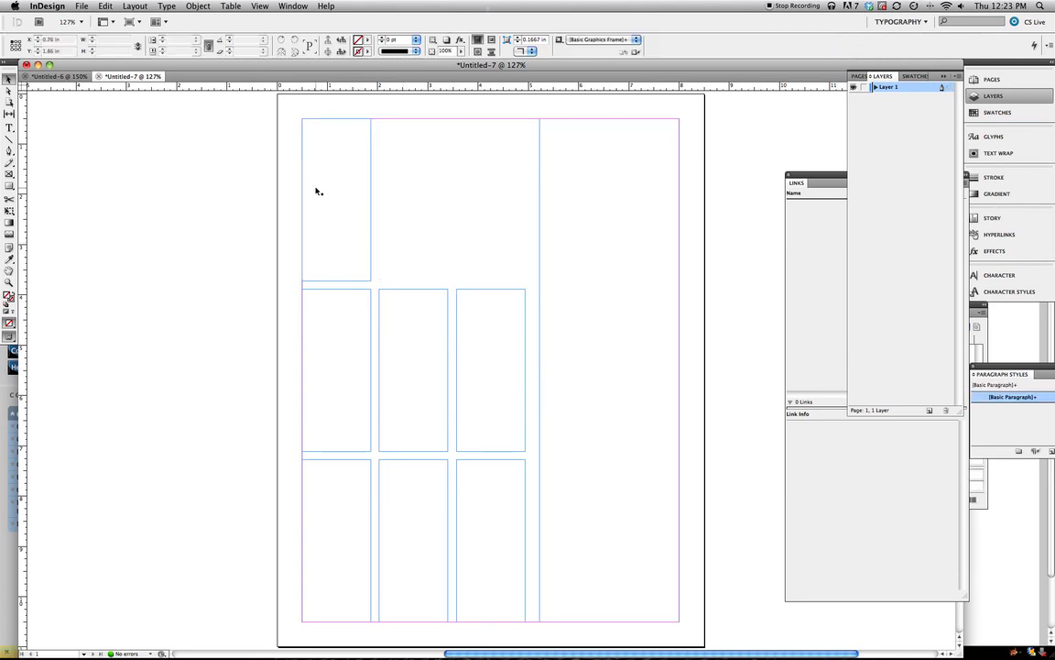
pyautogui.moveTo(370, 199); pyautogui.dragTo(524, 204)
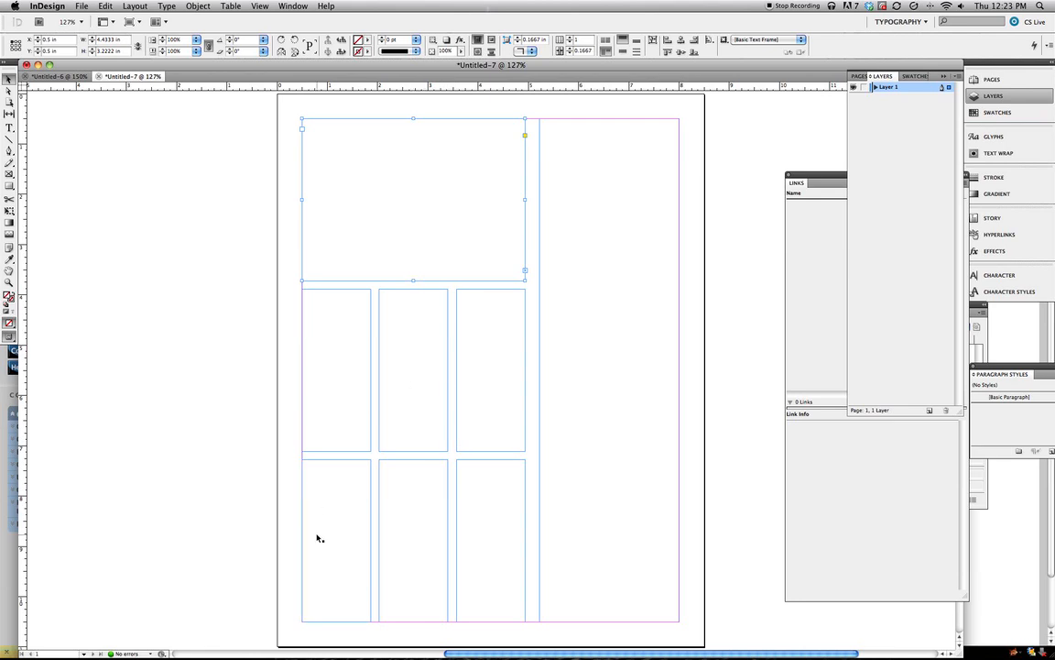
# Delete the bottom-row frames of columns 2 and 3 and widen the bottom frame of column 1 to 4.4333 in.
pyautogui.click(357, 497)
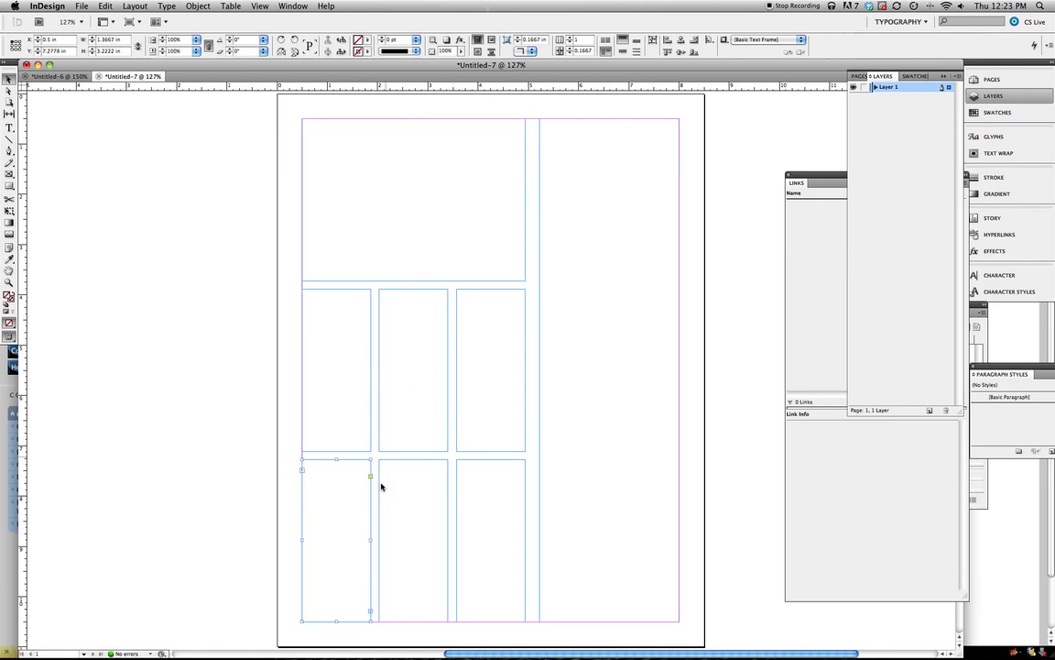
pyautogui.click(478, 500)
pyautogui.keyDown('shift'); pyautogui.click(420, 499); pyautogui.keyUp('shift')
pyautogui.press('Delete')
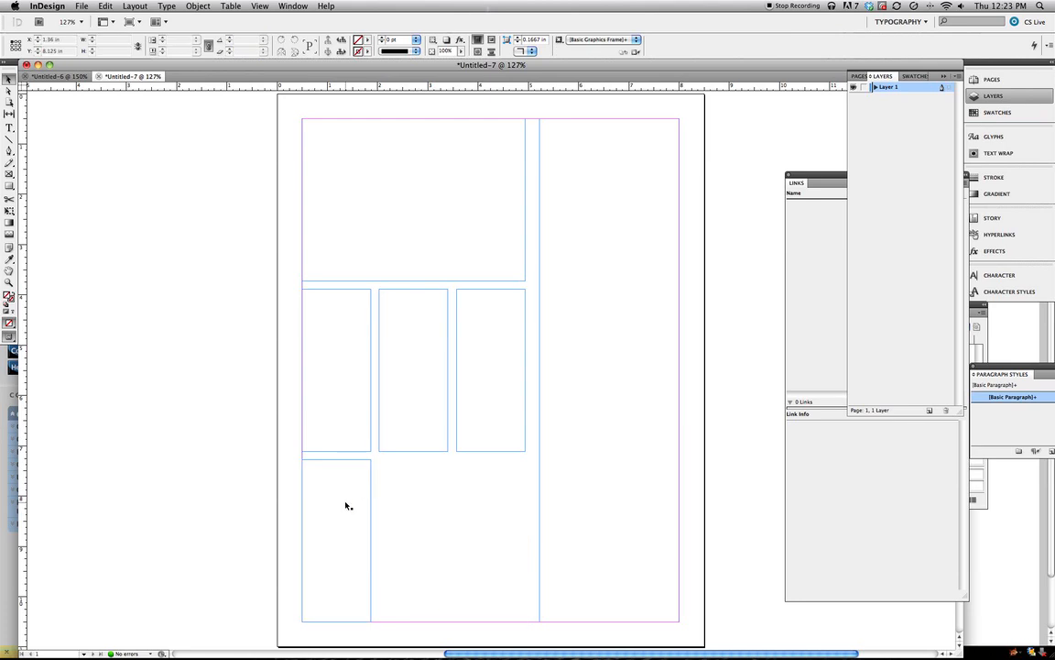
pyautogui.click(367, 542)
pyautogui.moveTo(369, 539); pyautogui.dragTo(526, 537)
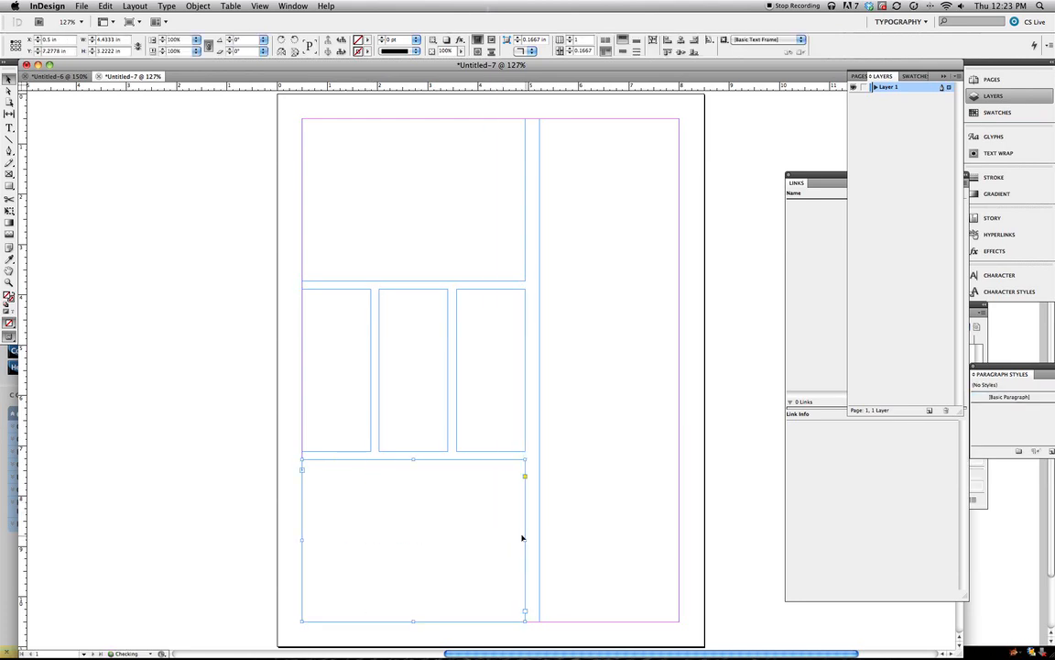
pyautogui.click(186, 403)
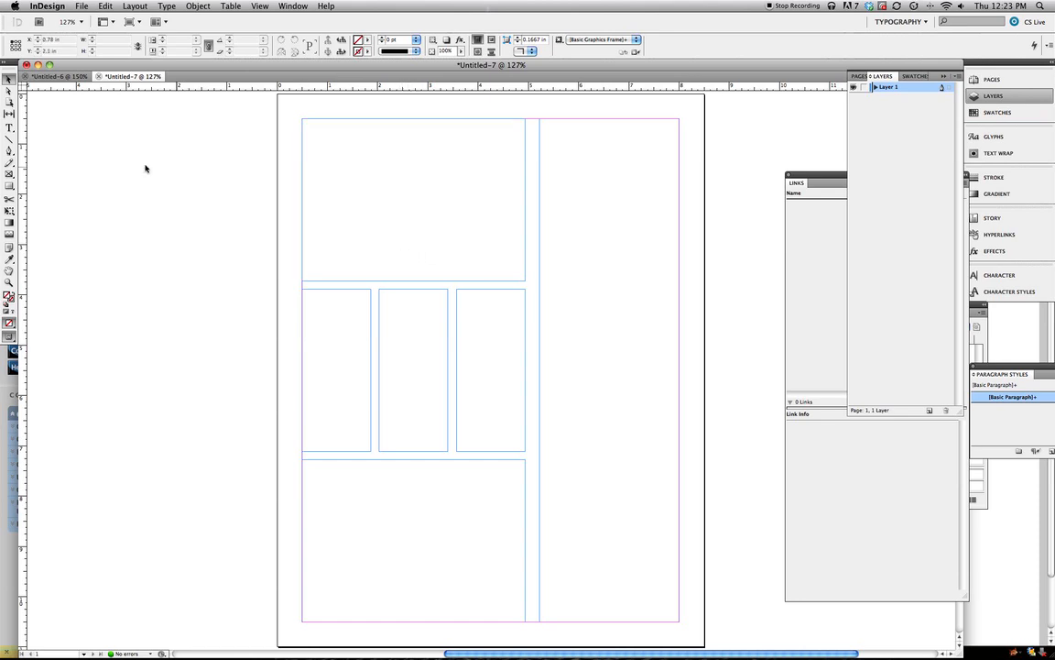
# Delete all the text frames on the page.
pyautogui.click(9, 127)
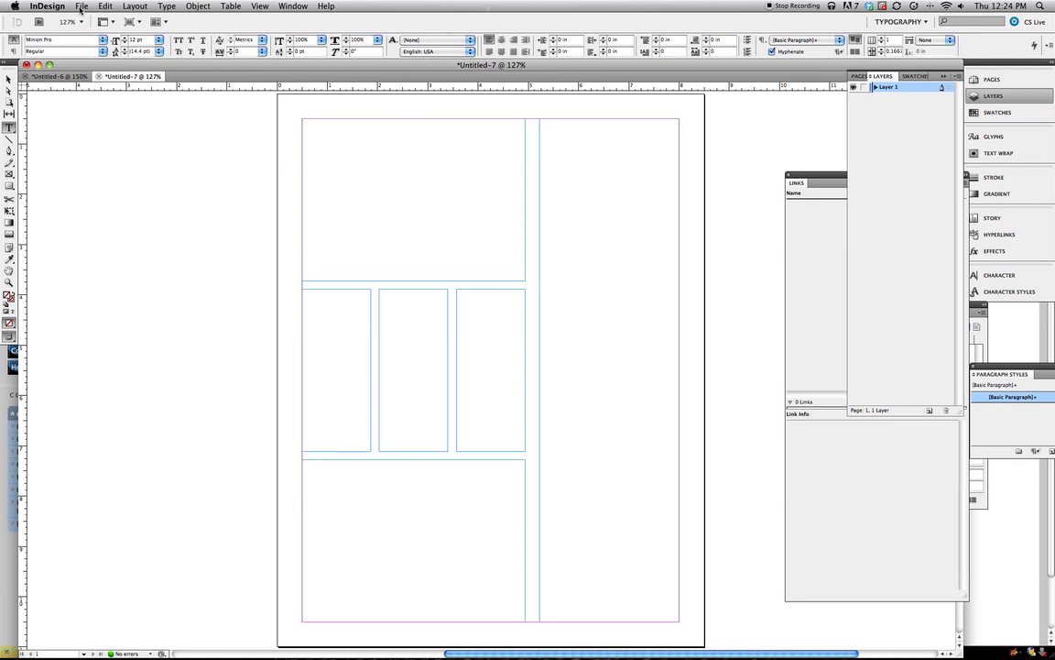
pyautogui.click(8, 79)
pyautogui.moveTo(248, 177); pyautogui.dragTo(742, 568)
pyautogui.press('Delete')
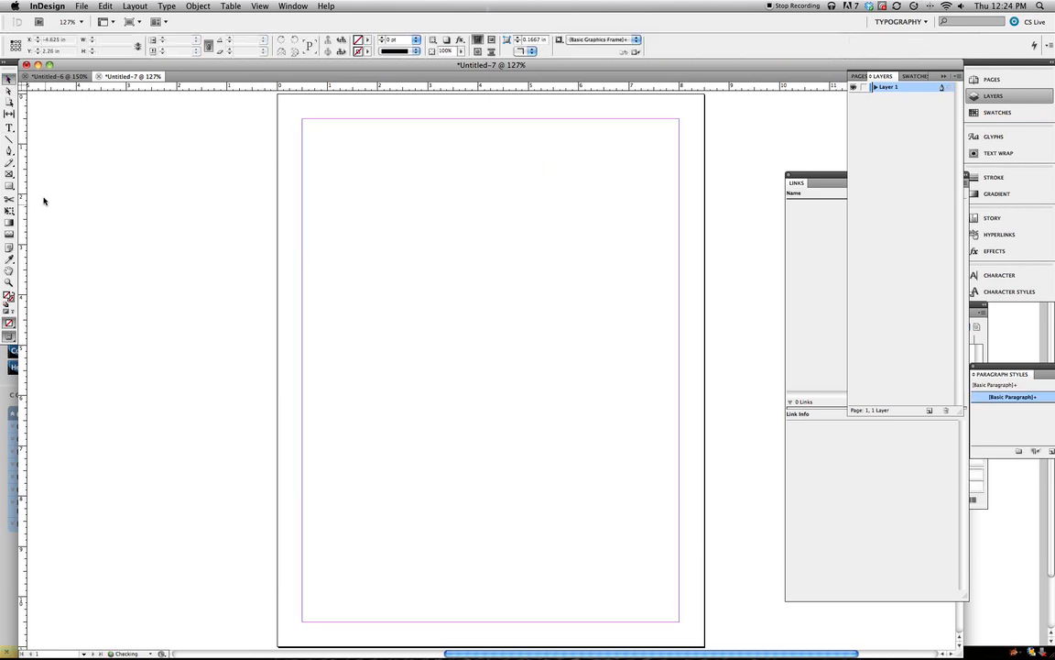
# Draw a grid of rectangles, 6 columns by 5 rows, filling the 7.5 x 10 in area within the margins.
pyautogui.click(9, 185)
pyautogui.moveTo(303, 122); pyautogui.dragTo(678, 621)
pyautogui.press('Right')
pyautogui.press('Right')
pyautogui.press('Right')
pyautogui.press('Right')
pyautogui.press('Right')
pyautogui.press('Up')
pyautogui.press('Up')
pyautogui.press('Up')
pyautogui.press('Up')
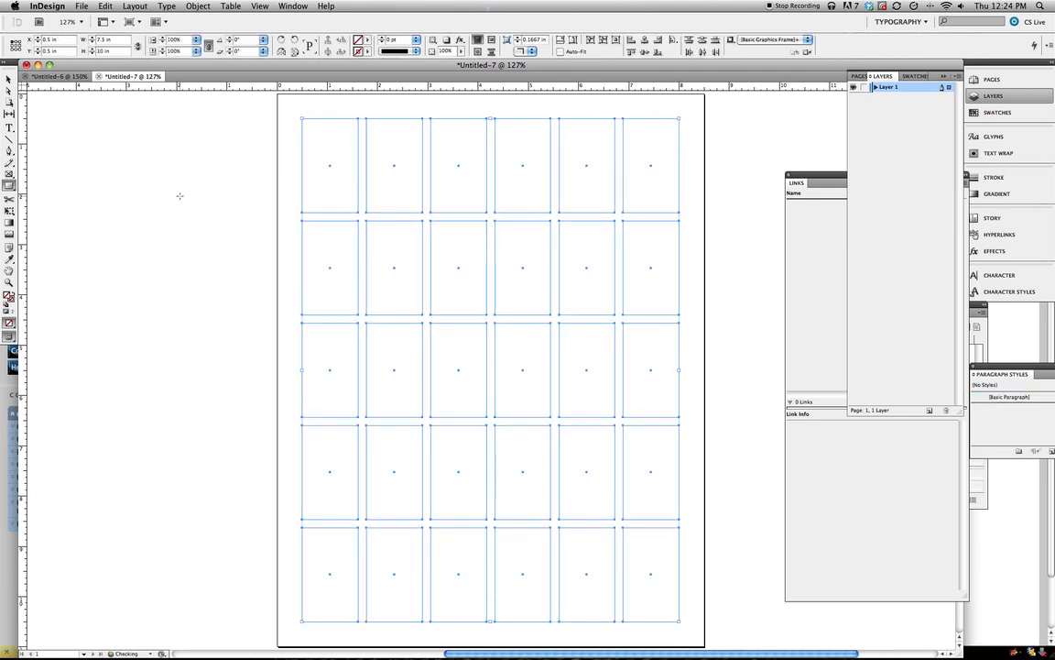
# Fill all the grid rectangles with the [Registration] swatch and deselect them.
pyautogui.click(367, 41)
pyautogui.click(387, 96)
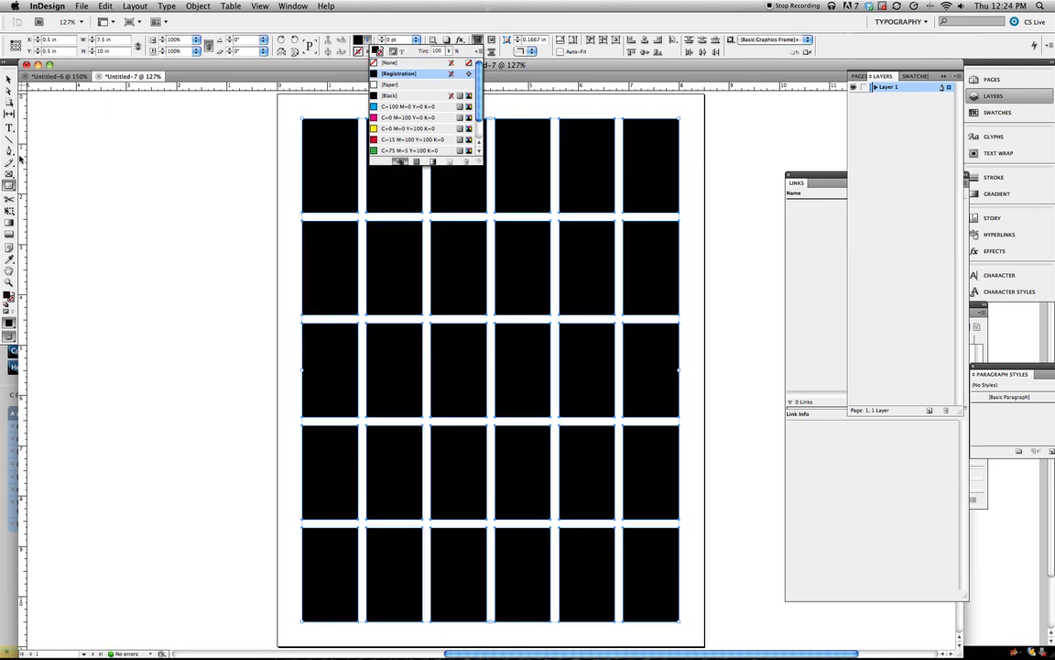
pyautogui.click(8, 77)
pyautogui.click(114, 170)
# Fill the six rectangles of the third row with the red swatch C=15 M=100 Y=100 K=0.
pyautogui.moveTo(220, 341); pyautogui.dragTo(694, 403)
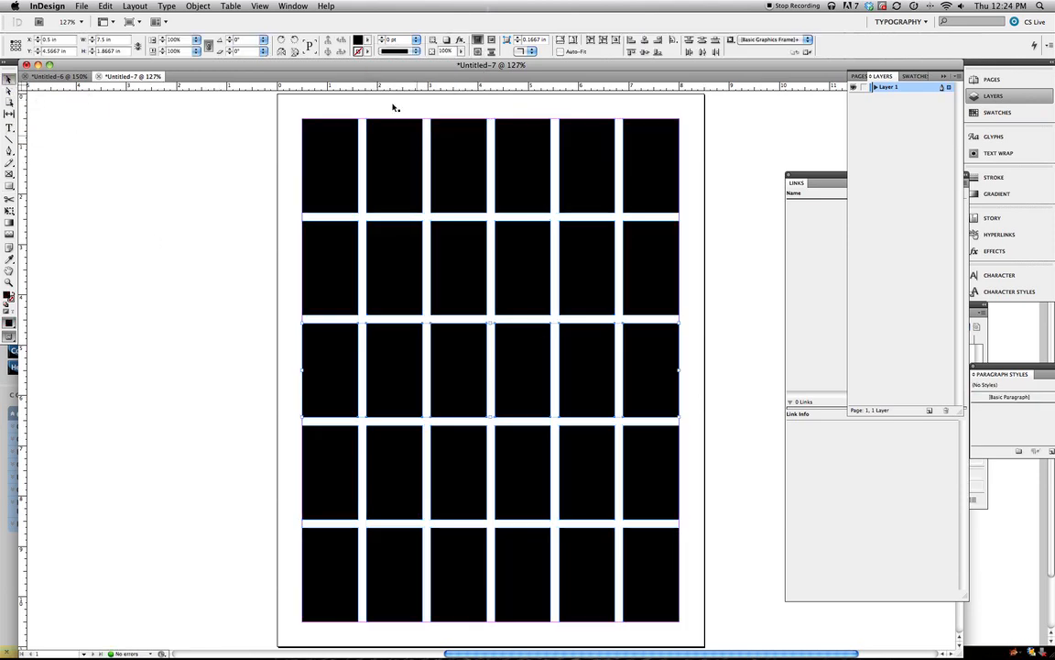
pyautogui.click(367, 41)
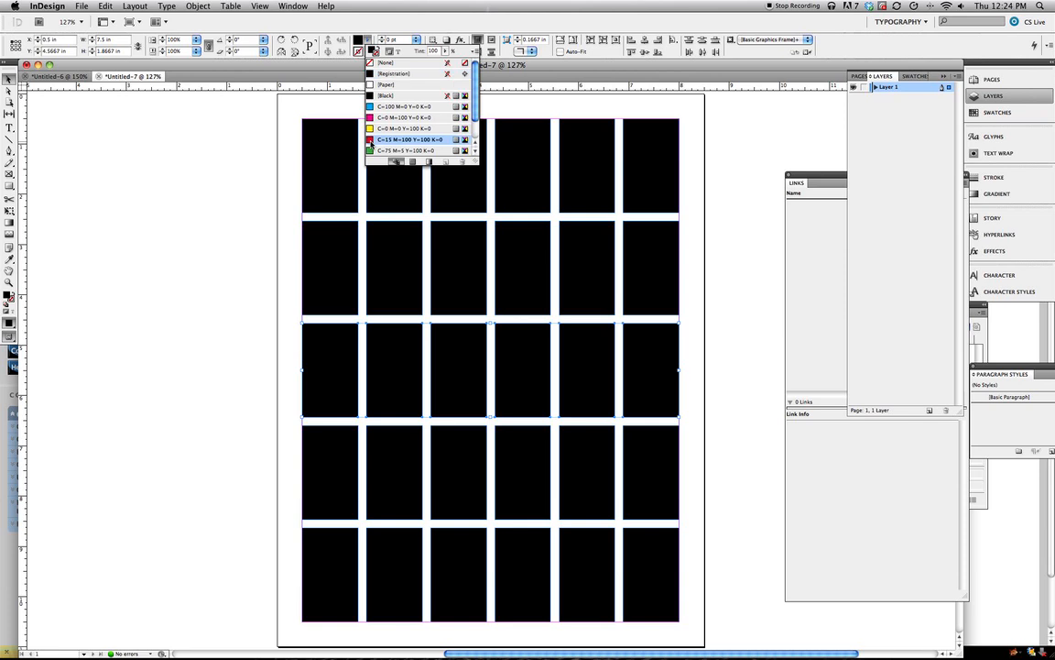
pyautogui.click(371, 139)
pyautogui.click(195, 158)
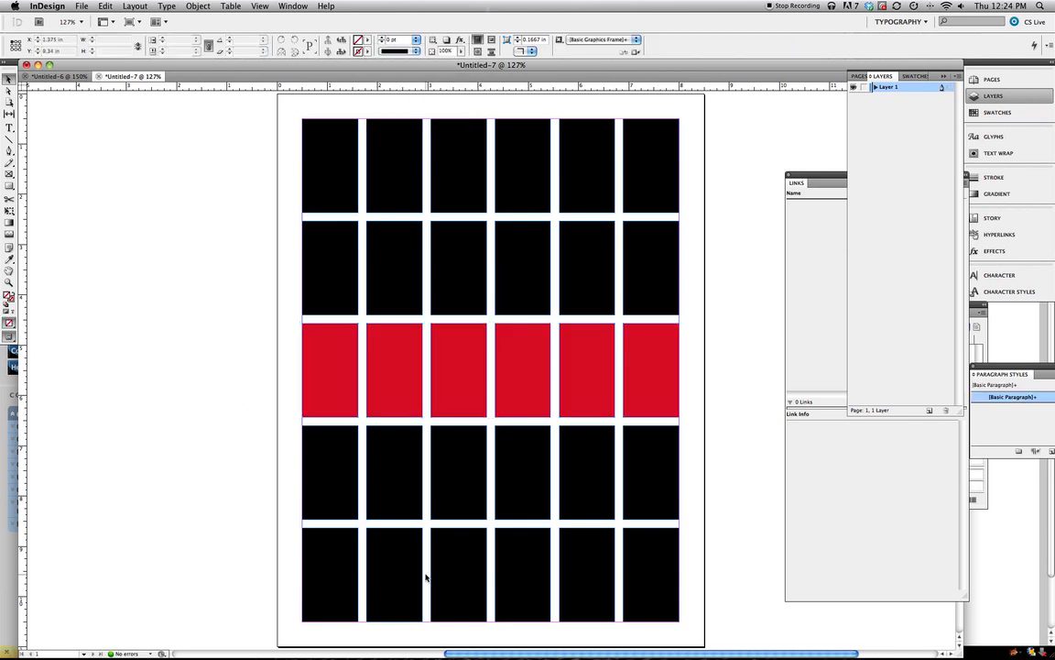
# Fill the last three rectangles of the bottom row with the red swatch C=15 M=100 Y=100 K=0.
pyautogui.click(516, 558)
pyautogui.keyDown('shift'); pyautogui.click(586, 556); pyautogui.keyUp('shift')
pyautogui.keyDown('shift'); pyautogui.click(640, 556); pyautogui.keyUp('shift')
pyautogui.click(366, 40)
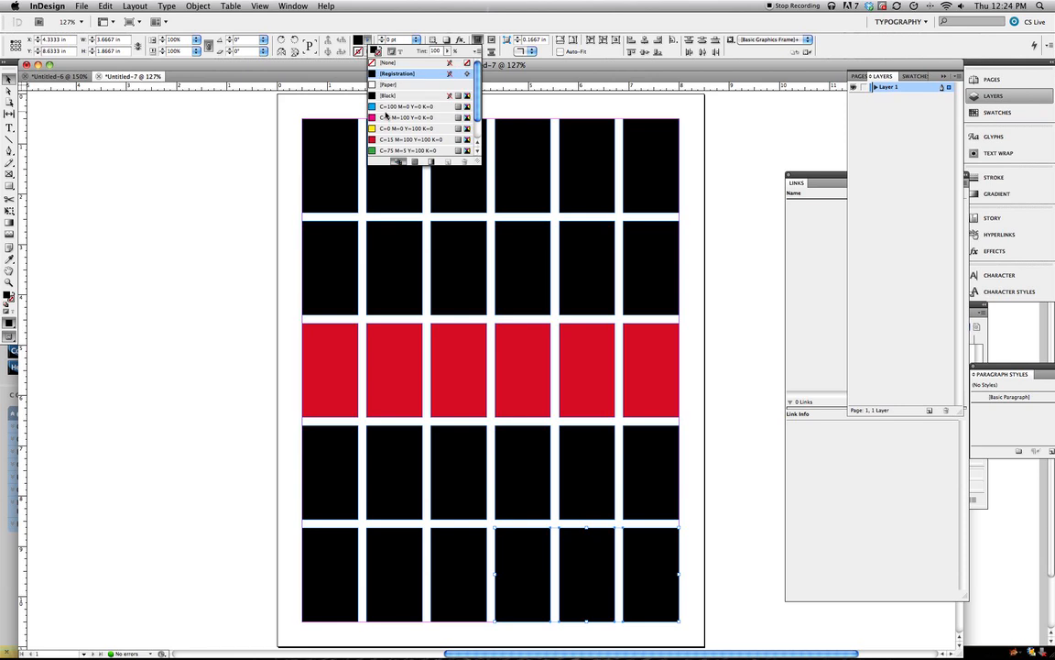
pyautogui.click(381, 138)
pyautogui.click(228, 162)
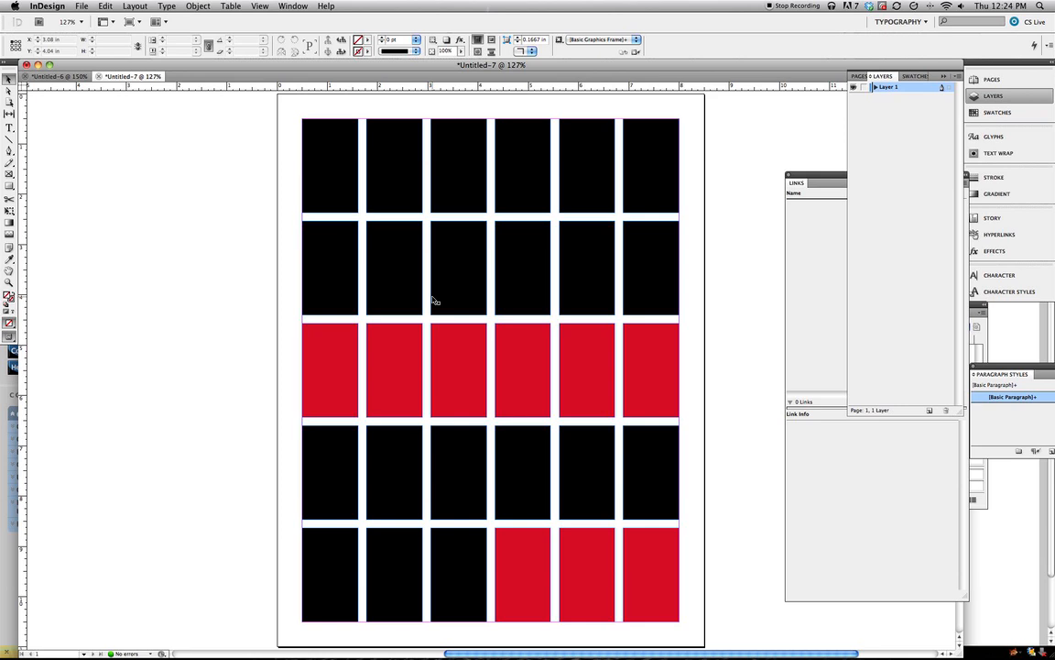
# Switch to the Untitled-6 document and review the text layouts on pages 1 and 3.
pyautogui.click(59, 76)
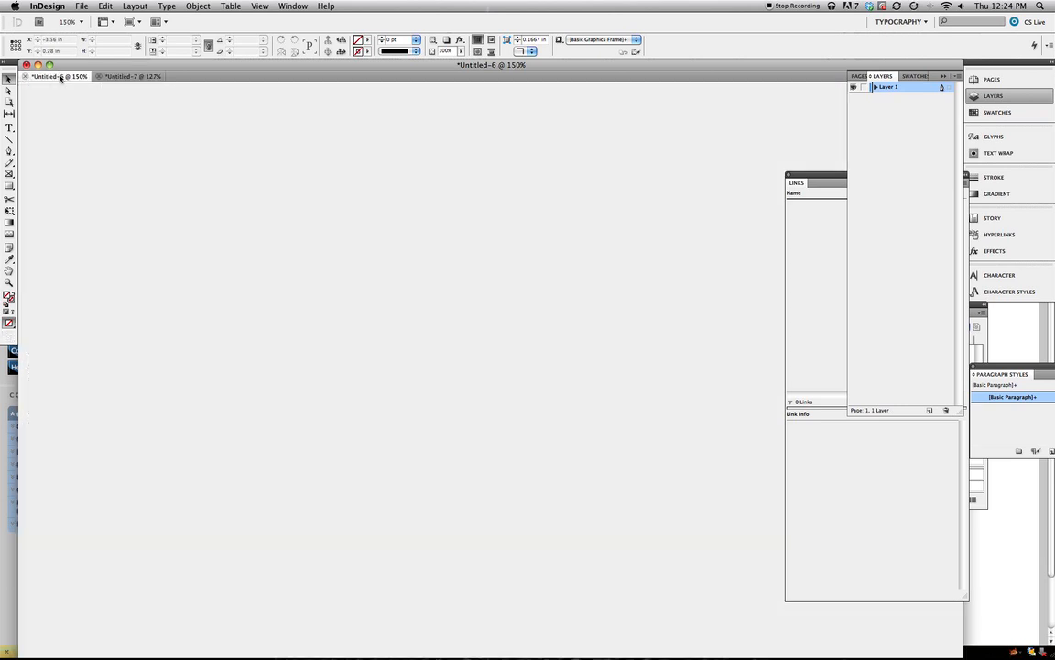
pyautogui.scroll(10, 545, 257)
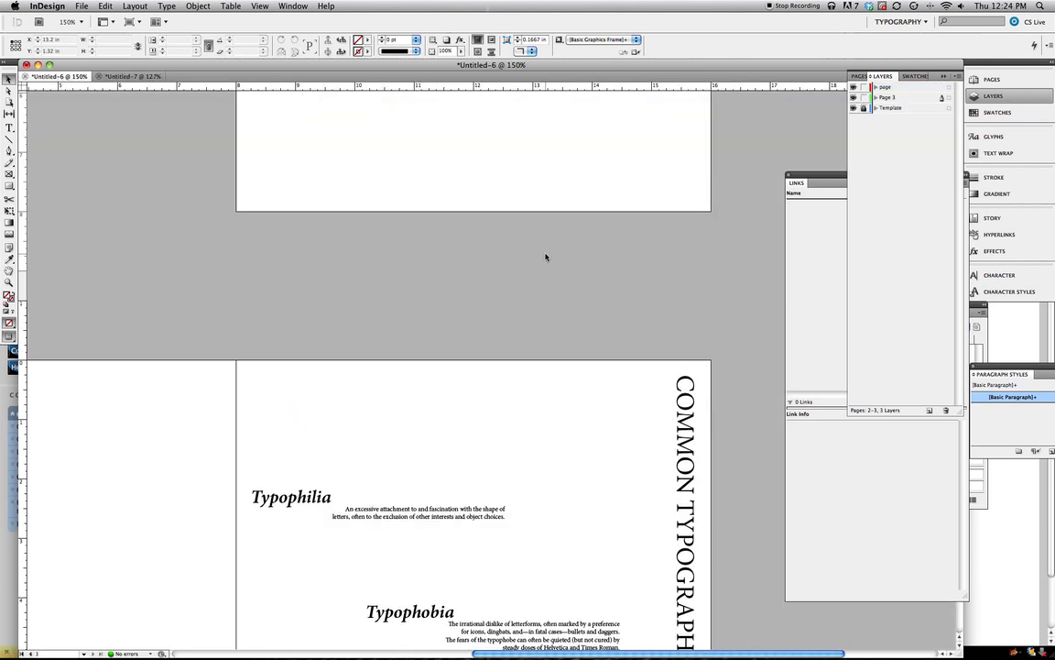
pyautogui.hscroll(2, 545, 257)
pyautogui.scroll(3, 545, 257)
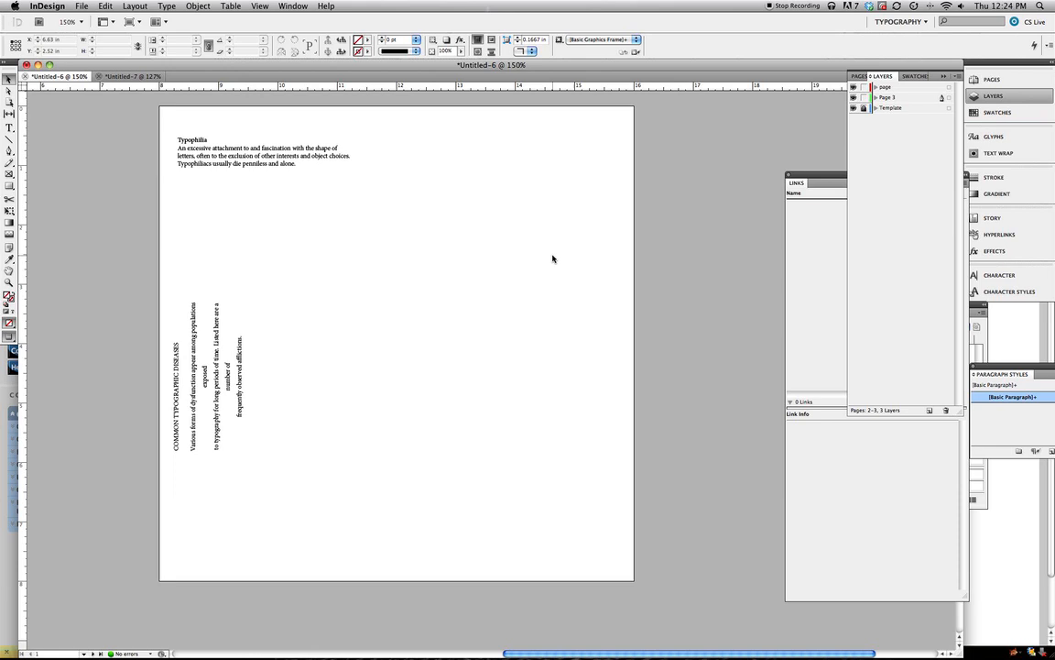
pyautogui.doubleClick(887, 97)
pyautogui.click(605, 325)
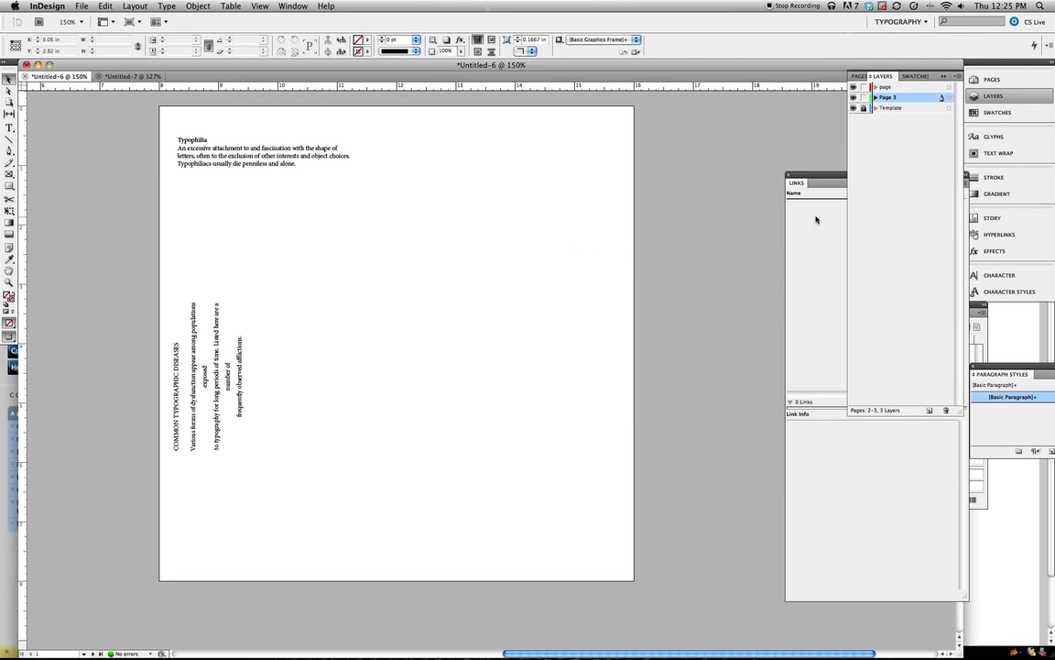
pyautogui.click(859, 76)
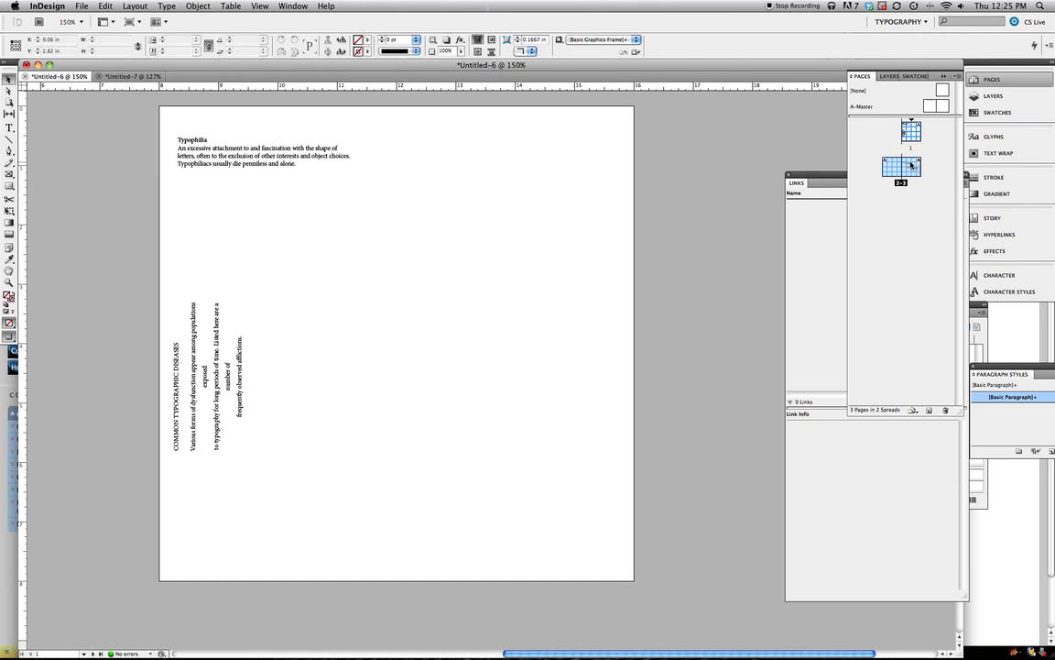
pyautogui.doubleClick(909, 165)
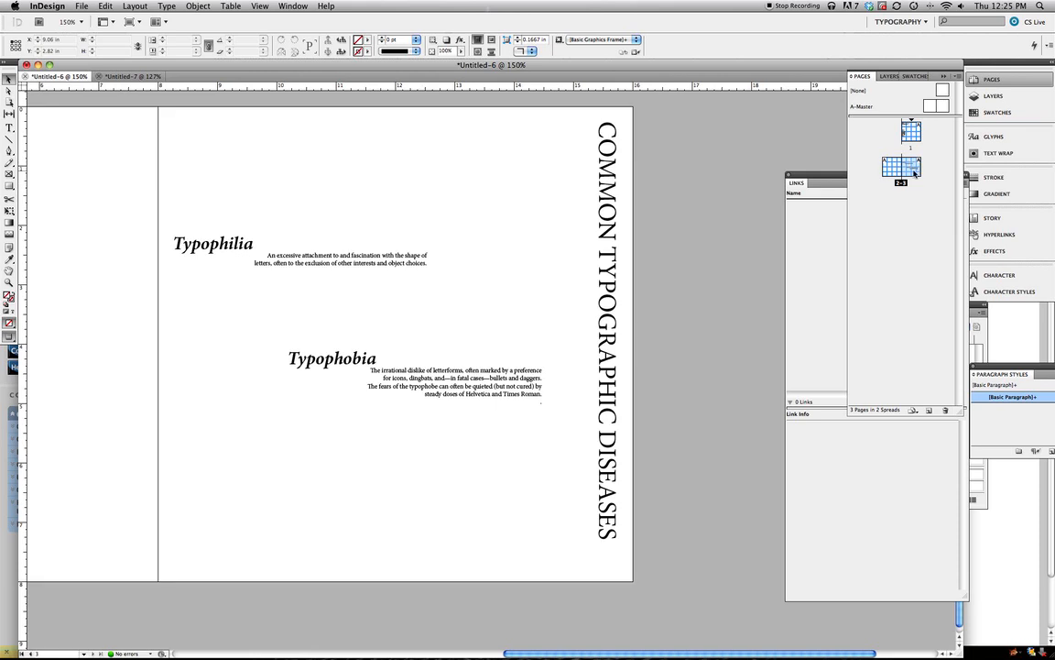
pyautogui.doubleClick(913, 132)
pyautogui.doubleClick(907, 165)
# Start packaging the publication and agree to save it first.
pyautogui.click(82, 7)
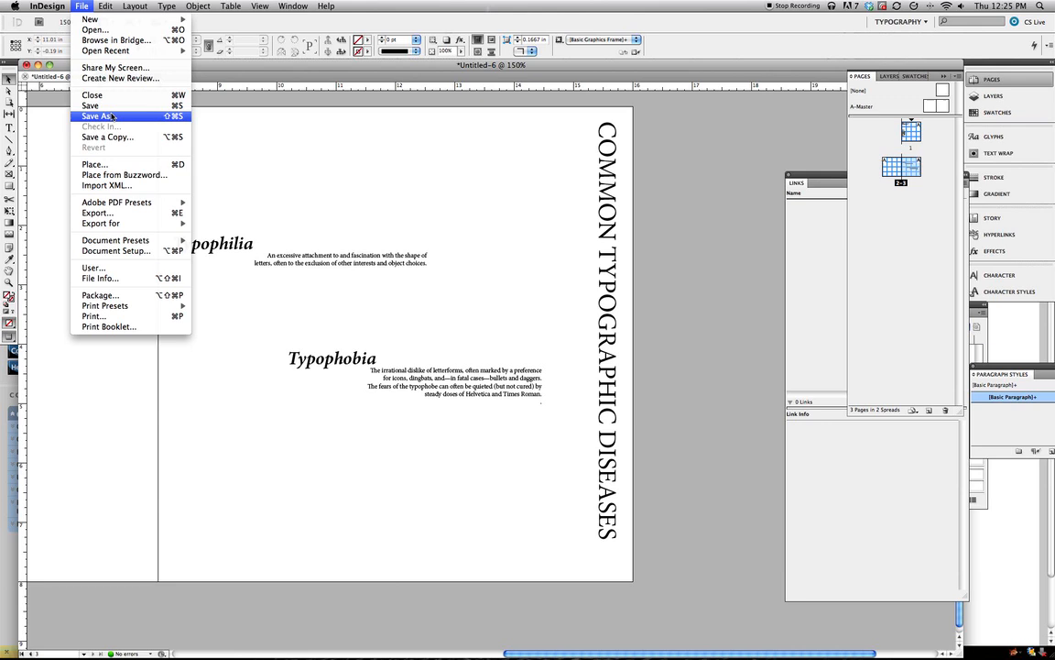
pyautogui.click(95, 295)
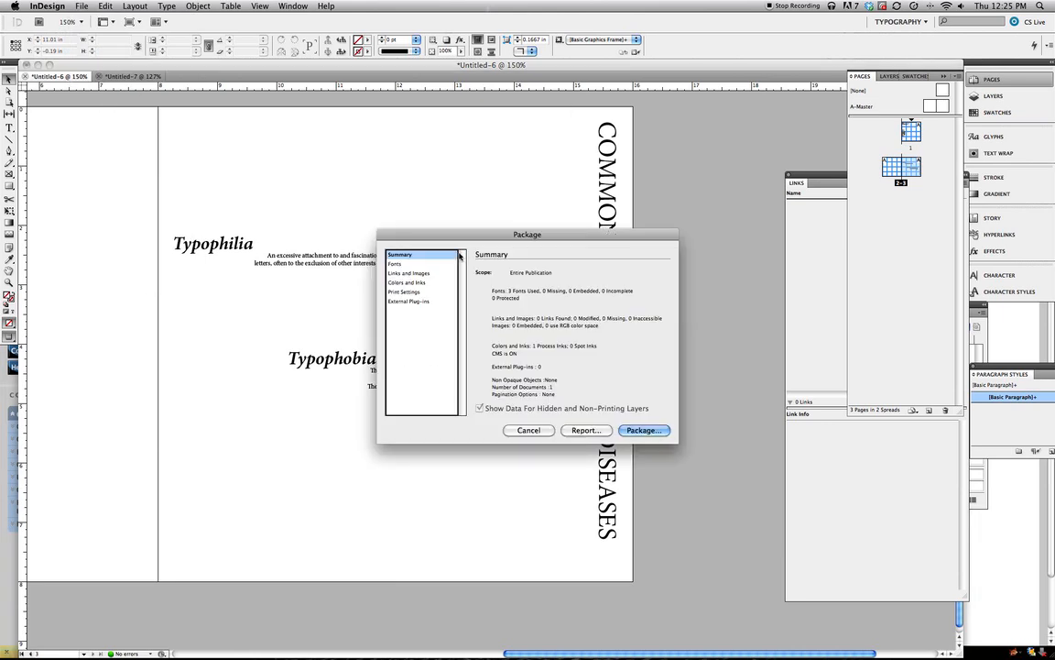
pyautogui.click(634, 429)
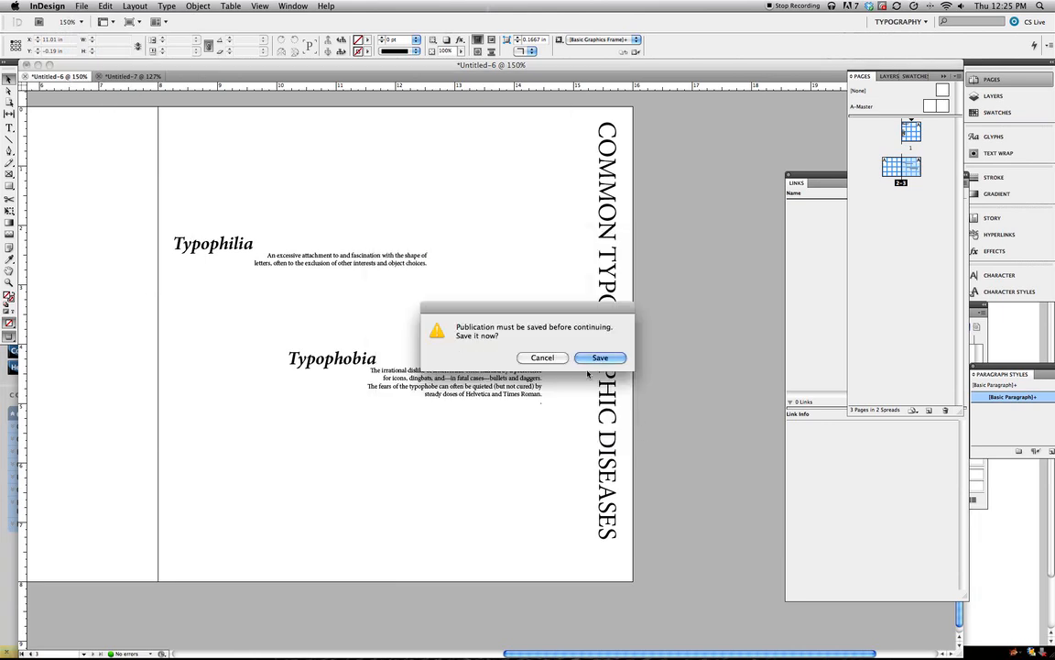
pyautogui.press('Return')
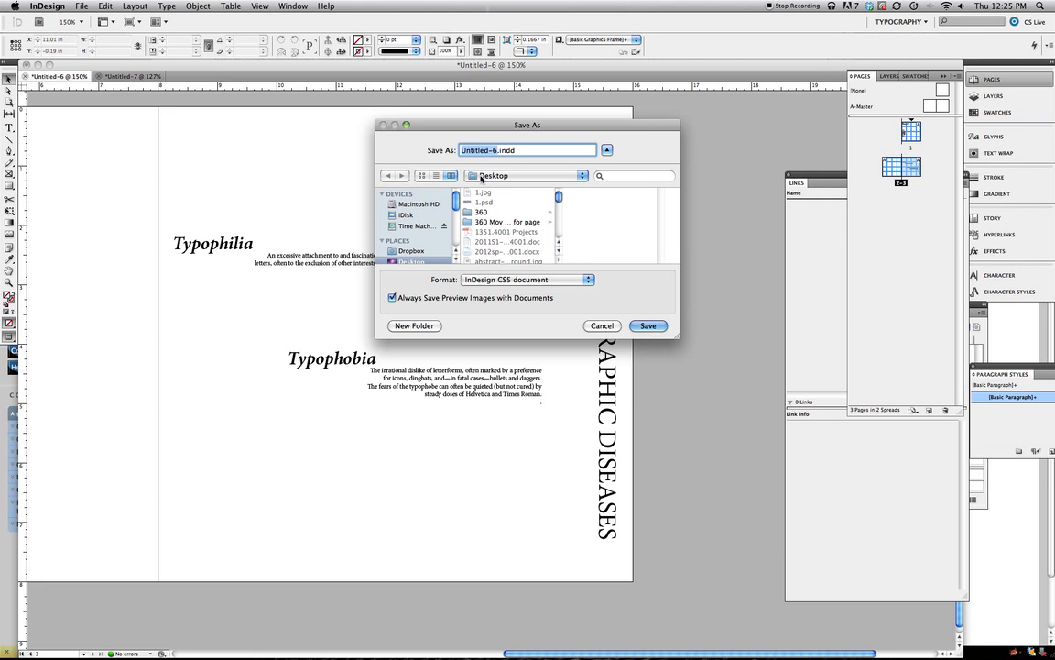
# Create a folder named Type on the Desktop as the save location for the document.
pyautogui.click(414, 325)
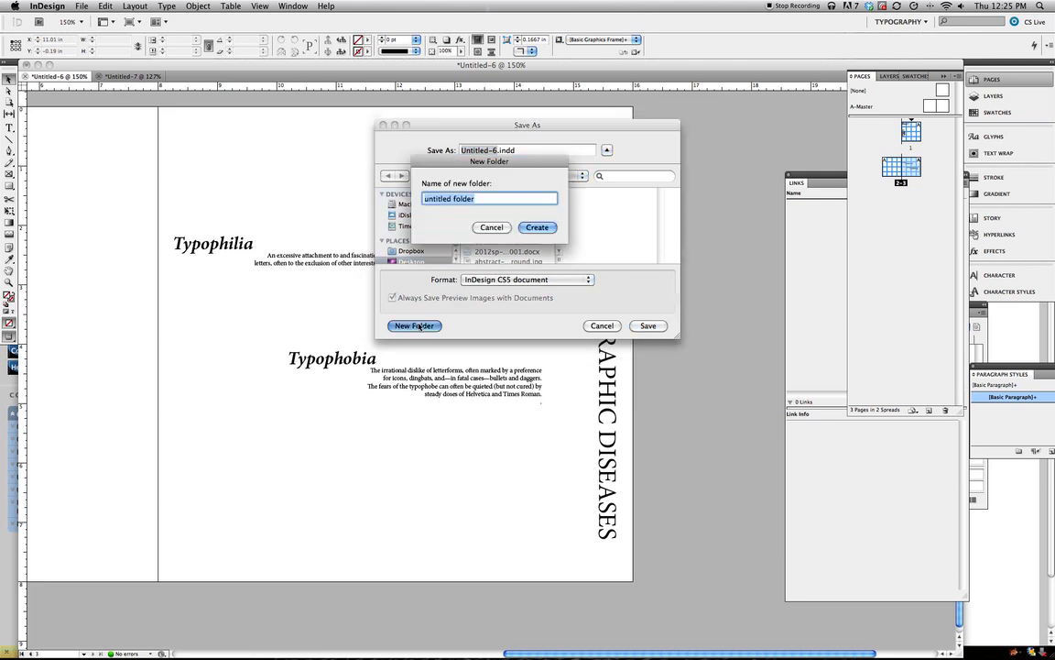
pyautogui.write('Typ')
pyautogui.press('BackSpace')
pyautogui.press('BackSpace')
pyautogui.press('BackSpace')
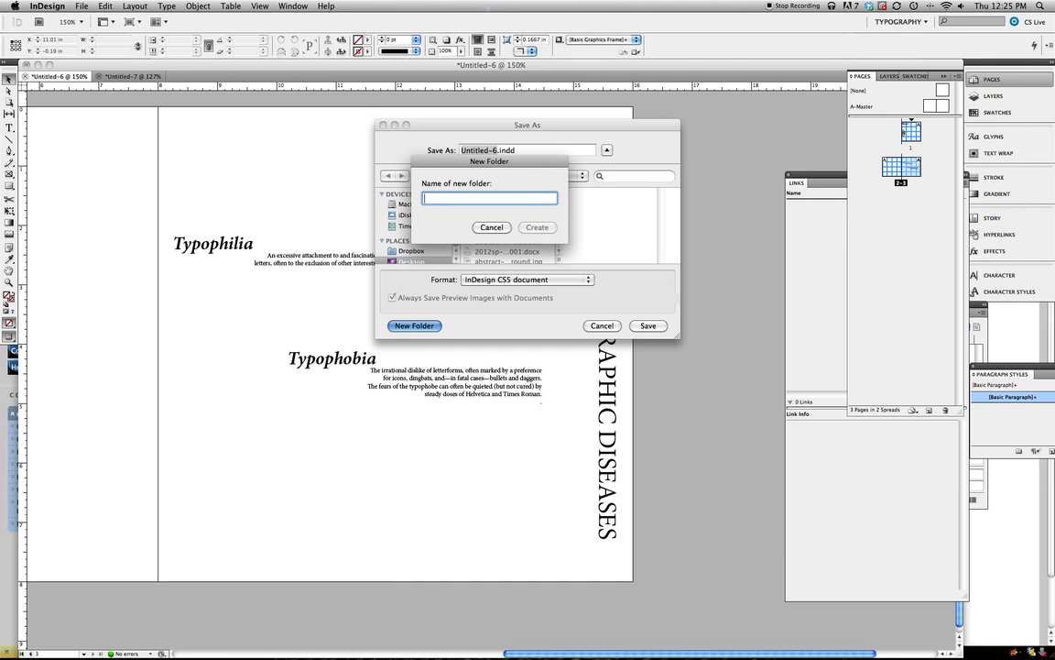
pyautogui.write('Grid Pro')
pyautogui.press('BackSpace')
pyautogui.press('BackSpace')
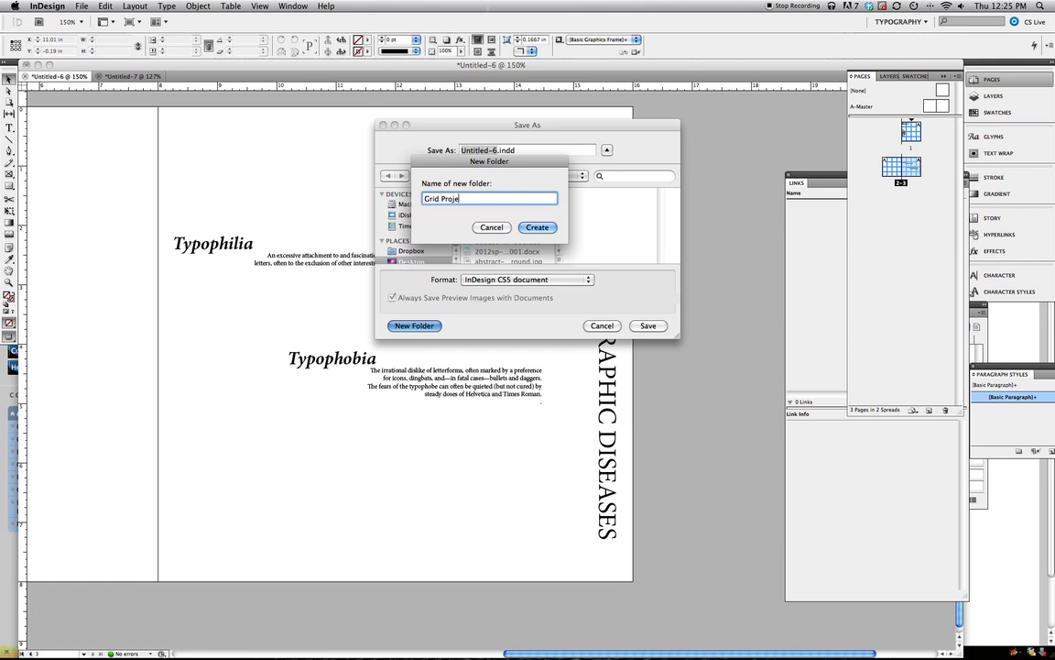
pyautogui.press('BackSpace')
pyautogui.press('BackSpace')
pyautogui.press('BackSpace')
pyautogui.press('BackSpace')
pyautogui.press('BackSpace')
pyautogui.press('BackSpace')
pyautogui.press('BackSpace')
pyautogui.press('BackSpace')
pyautogui.write('Type')
pyautogui.press('Return')
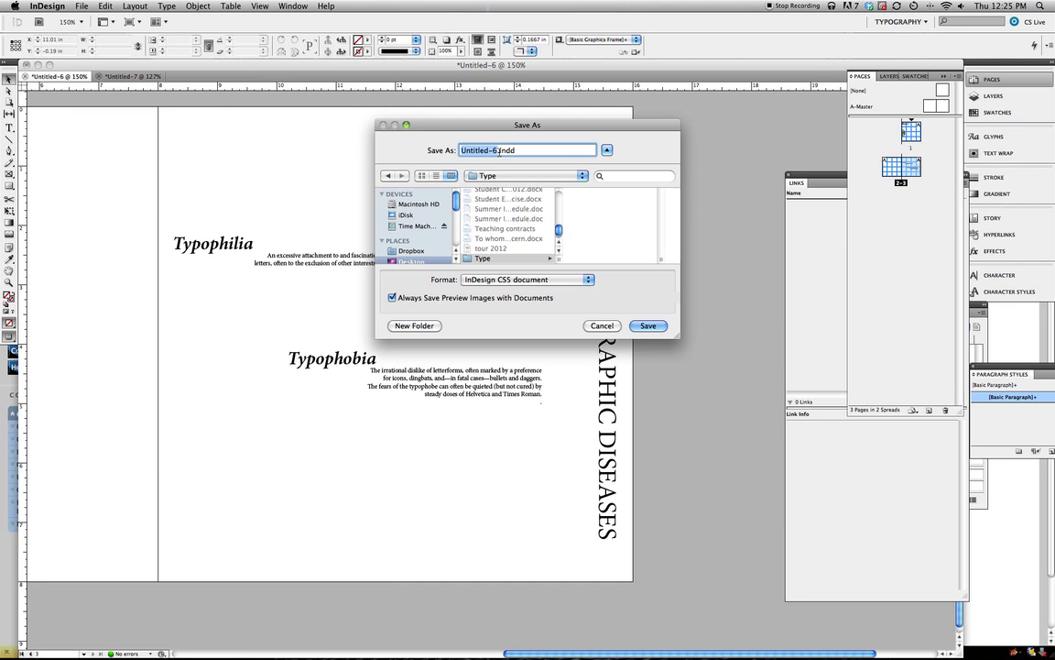
# Save the document as Grid and package it with its fonts and linked graphics into Grid Folder on the Desktop.
pyautogui.write('Grid')
pyautogui.press('Return')
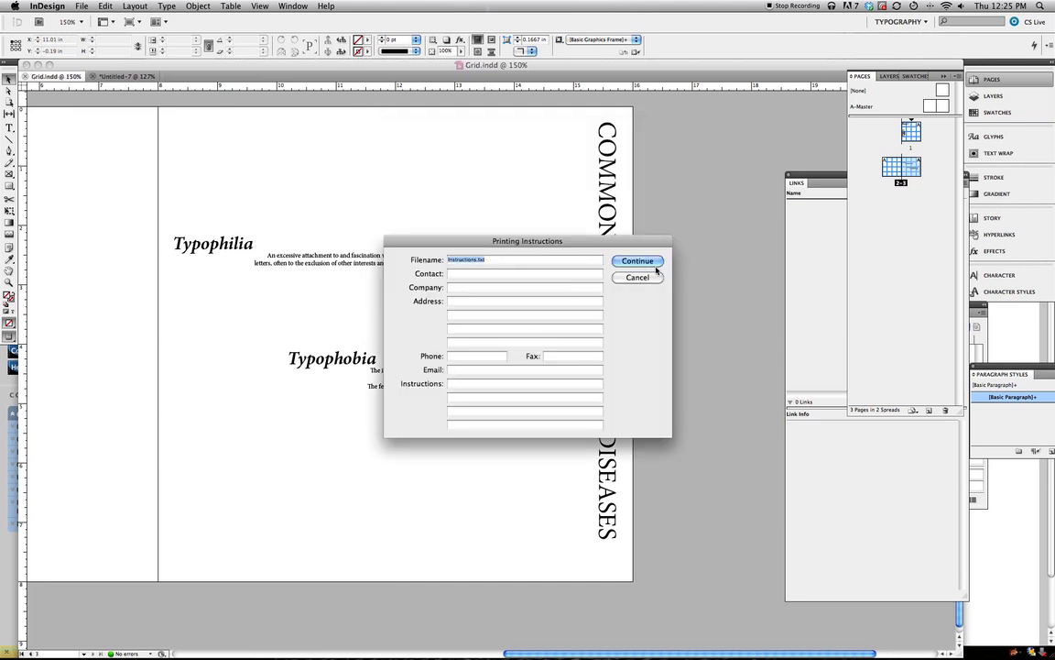
pyautogui.click(653, 265)
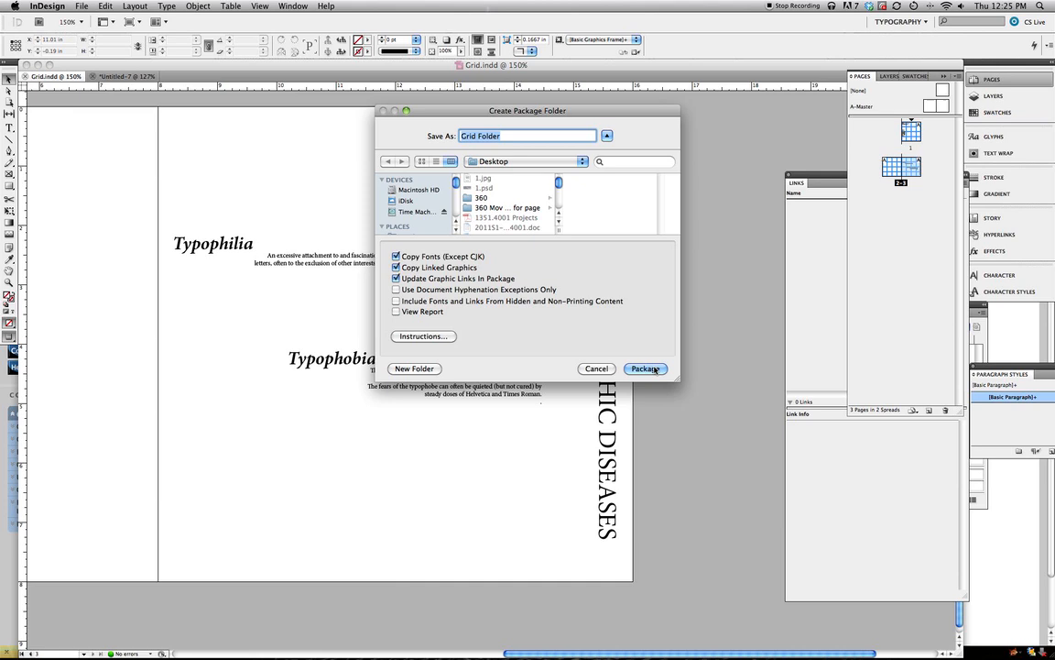
pyautogui.click(646, 368)
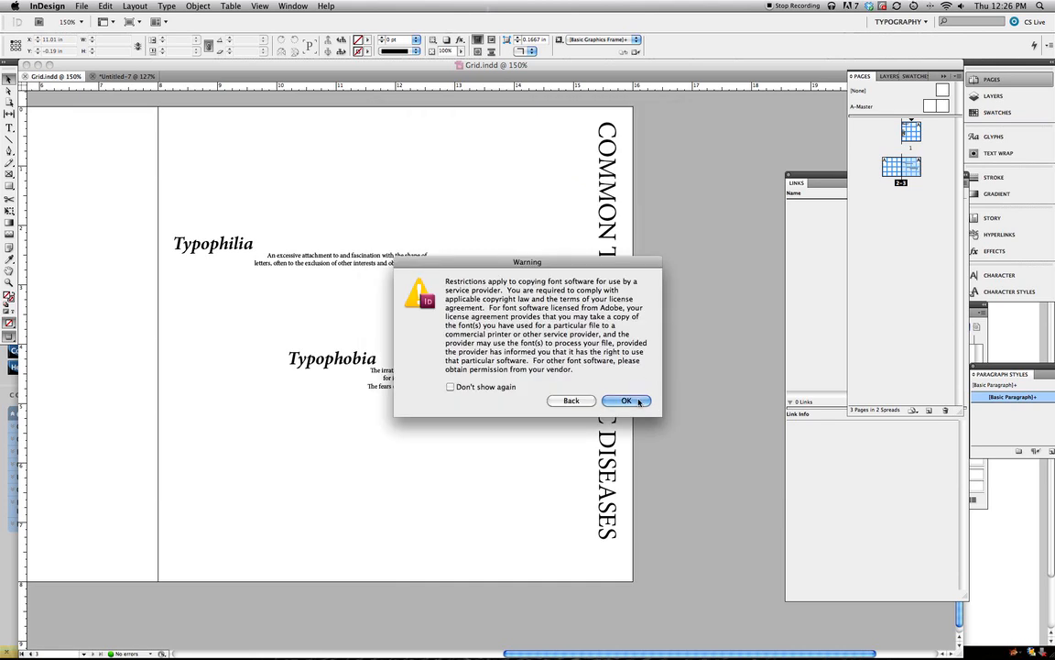
pyautogui.click(627, 400)
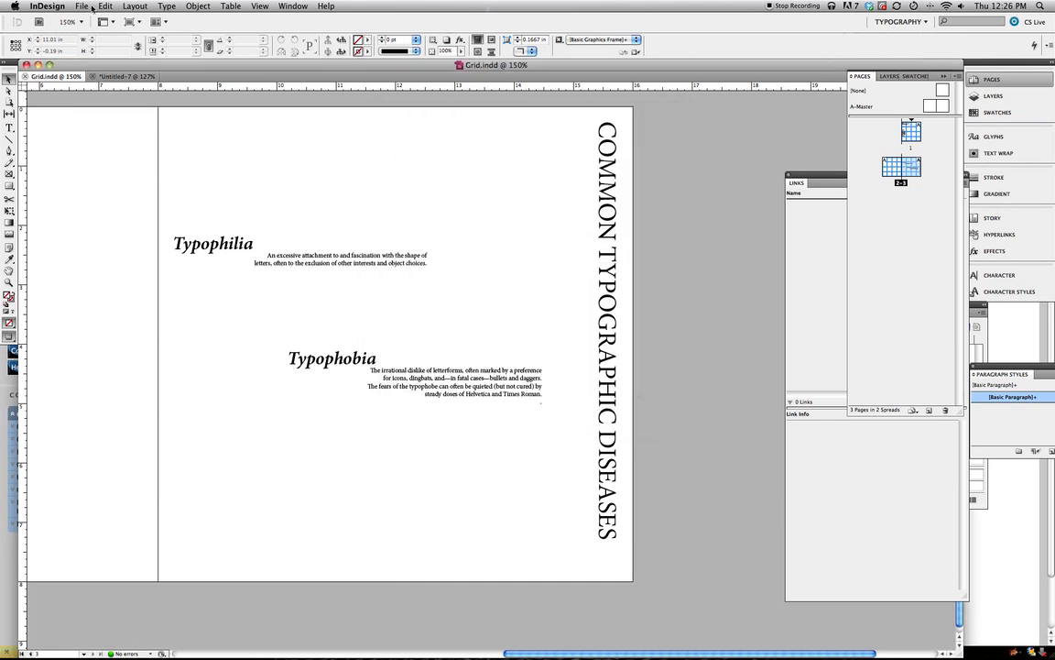
# Hide InDesign, close the grid_project-7 and grid_project-8 PDFs, and clear the browser window away to expose the desktop.
pyautogui.click(54, 8)
pyautogui.click(45, 106)
pyautogui.click(484, 189)
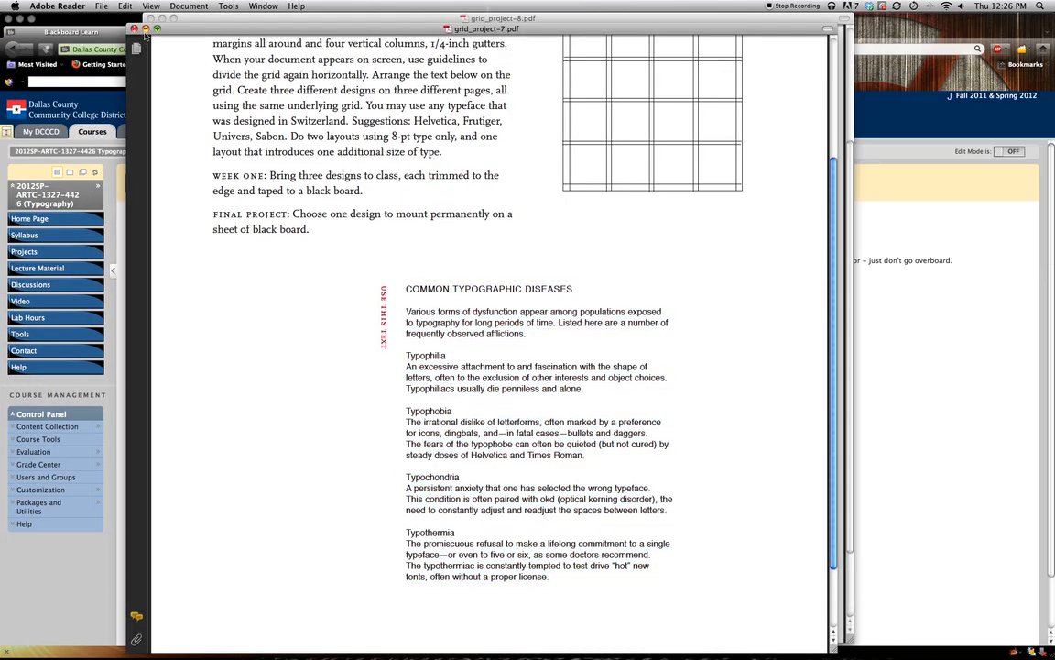
pyautogui.click(134, 28)
pyautogui.click(150, 18)
pyautogui.click(20, 19)
pyautogui.click(177, 128)
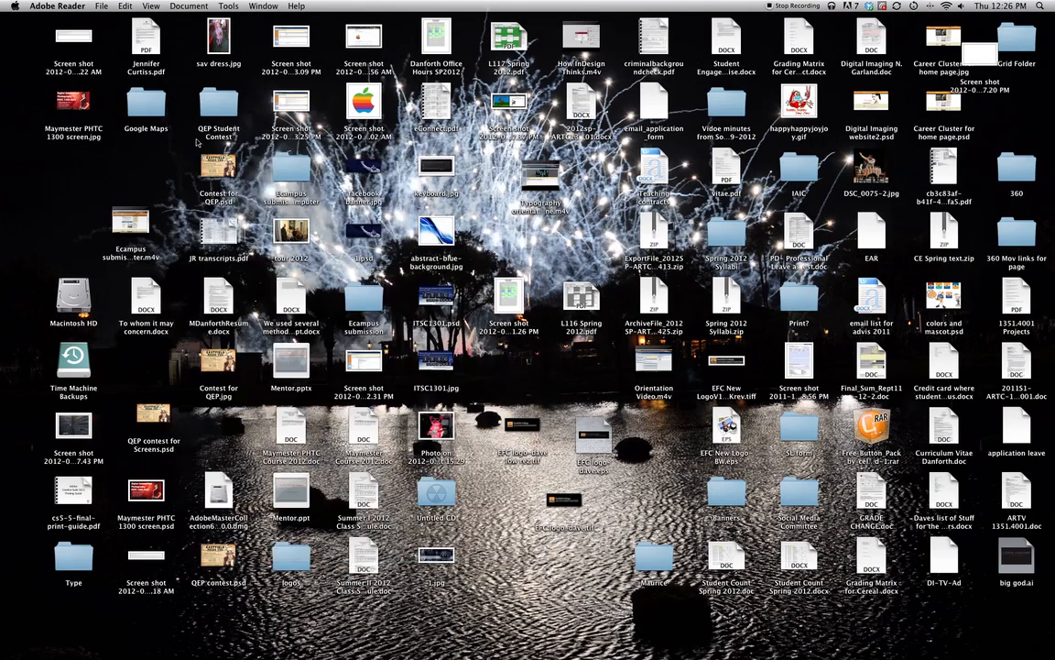
# Check the contents of the Type folder on the desktop in an enlarged Finder window, then close the window.
pyautogui.click(76, 560)
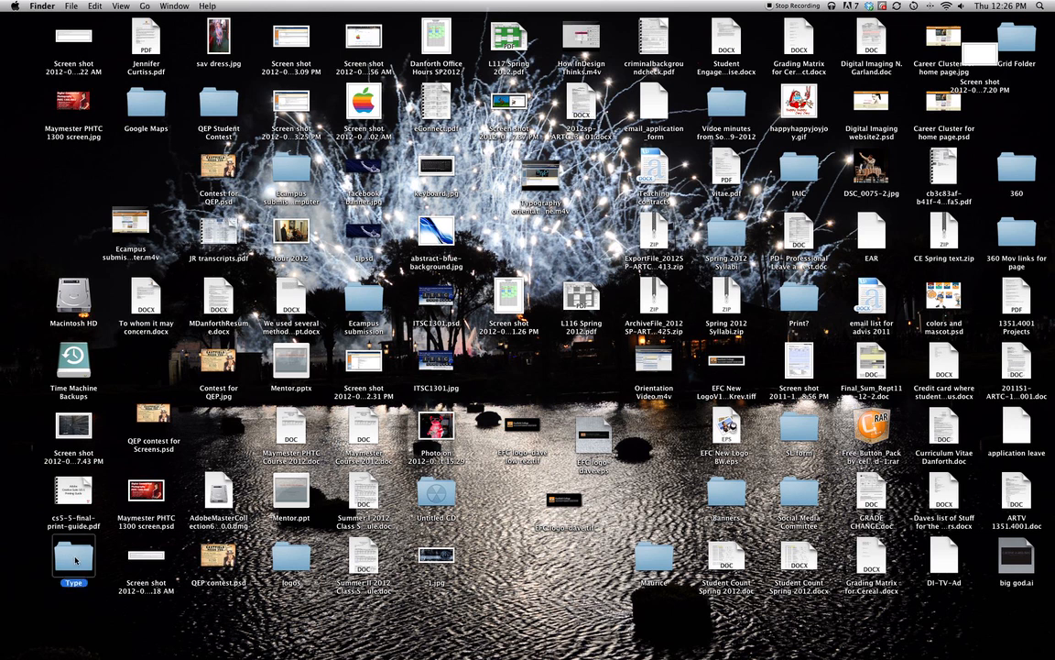
pyautogui.doubleClick(85, 556)
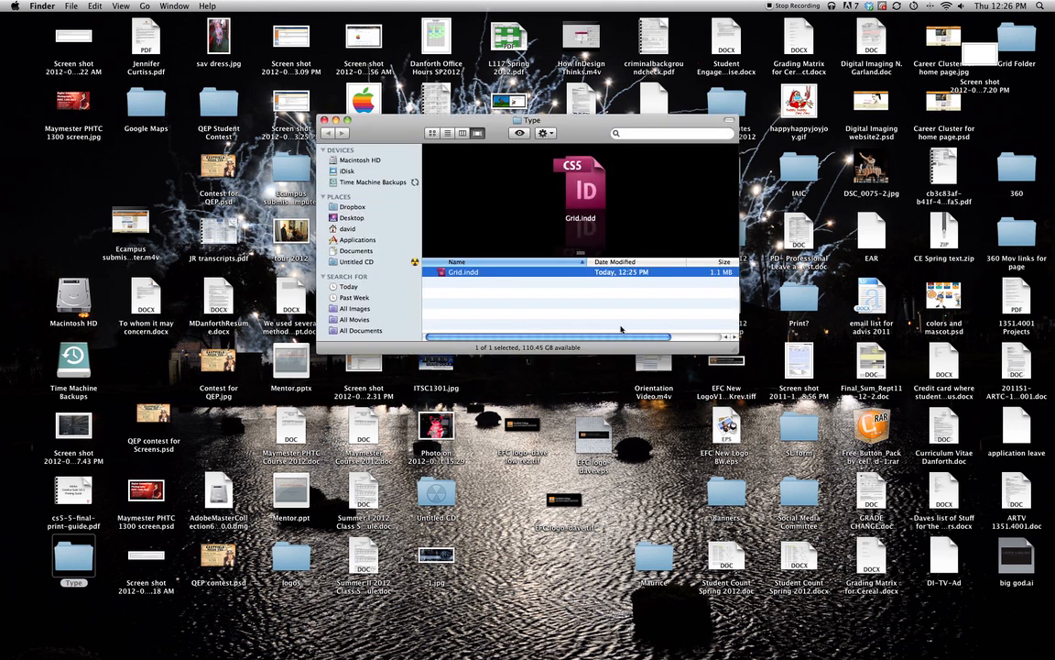
pyautogui.moveTo(788, 420); pyautogui.dragTo(767, 406)
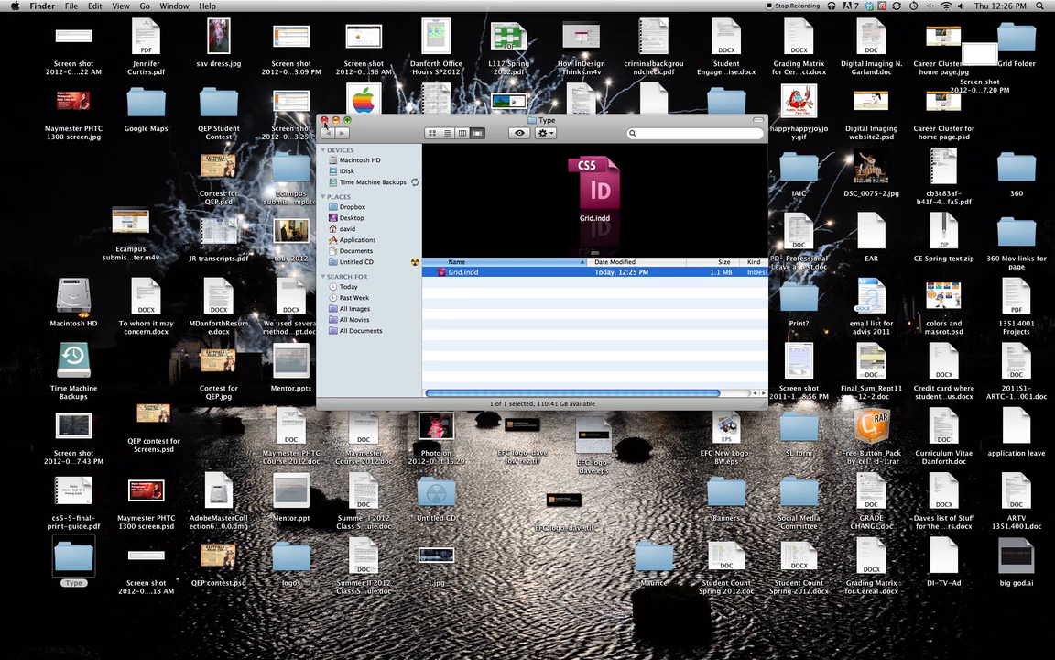
pyautogui.click(324, 120)
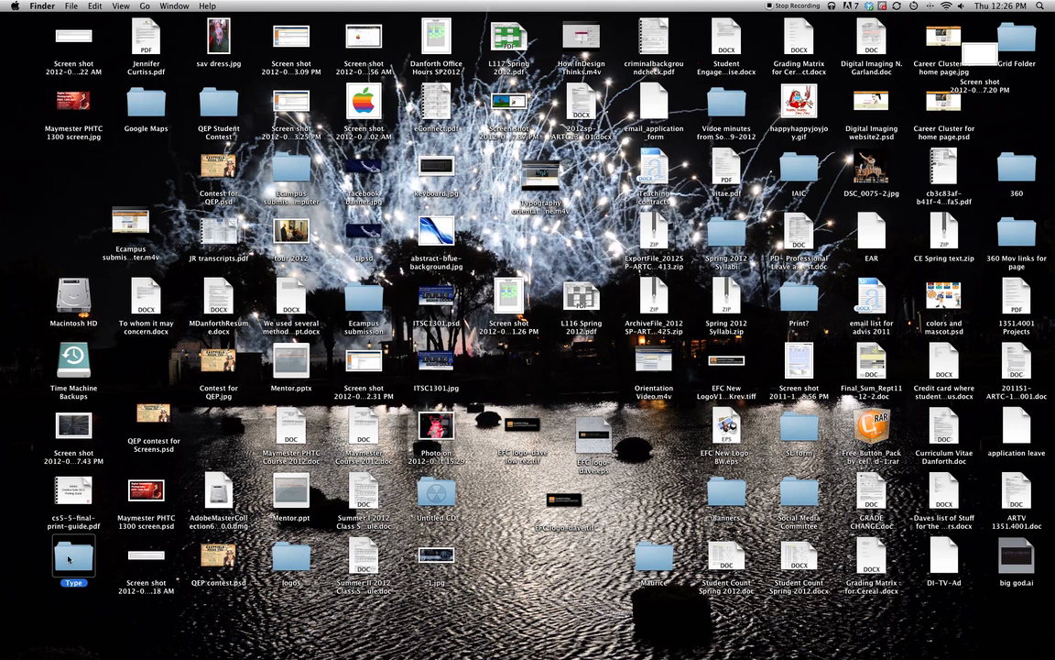
pyautogui.doubleClick(69, 557)
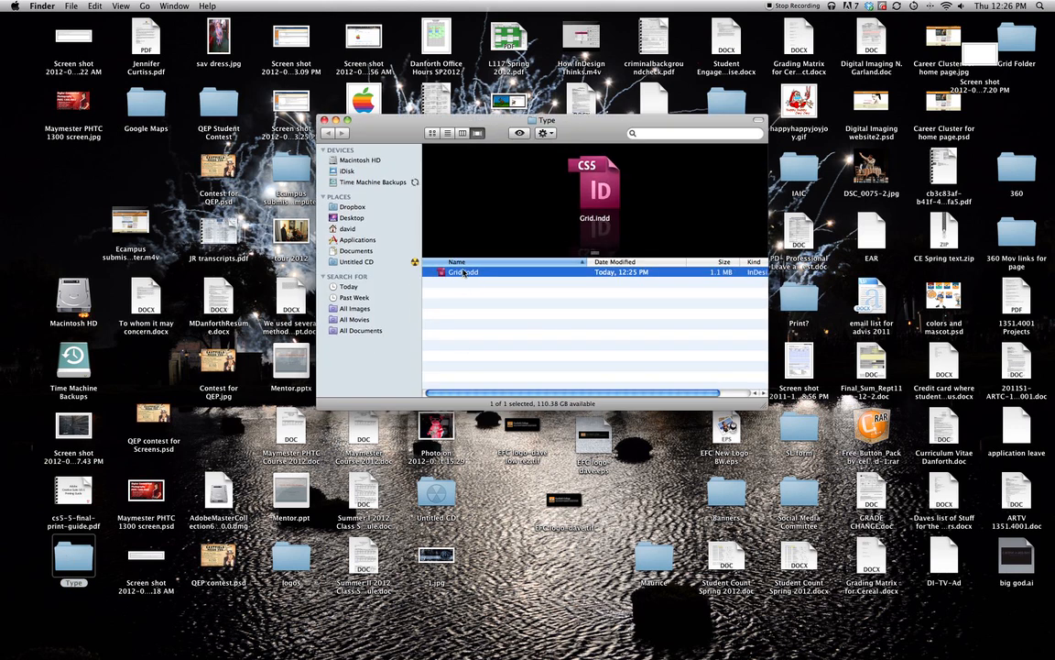
pyautogui.click(325, 120)
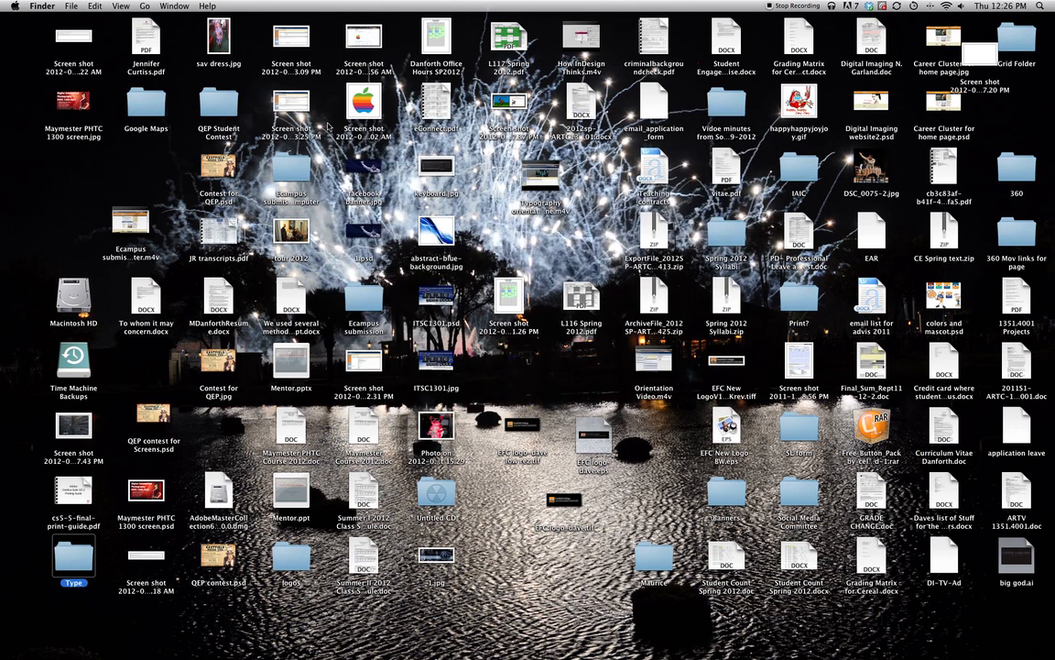